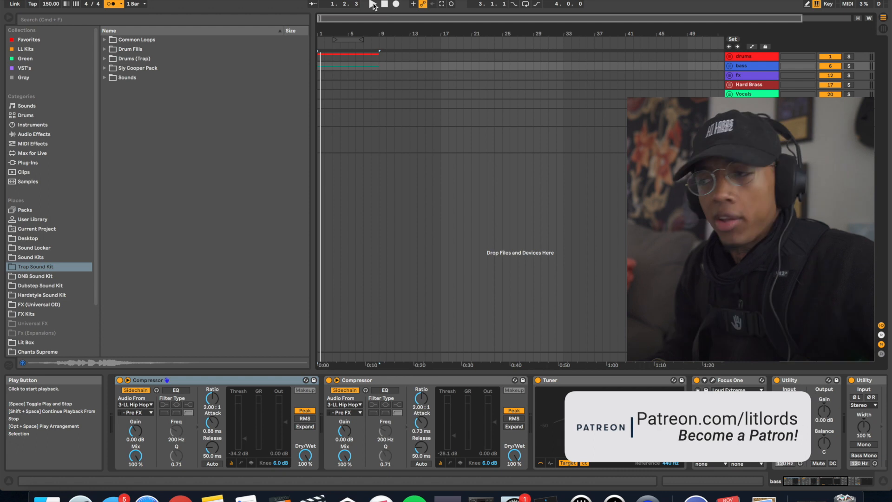
# - Unfold the track groups, select the teal MIDI clip's track, and load the SubLab VST instrument onto it
pyautogui.click(320, 67)
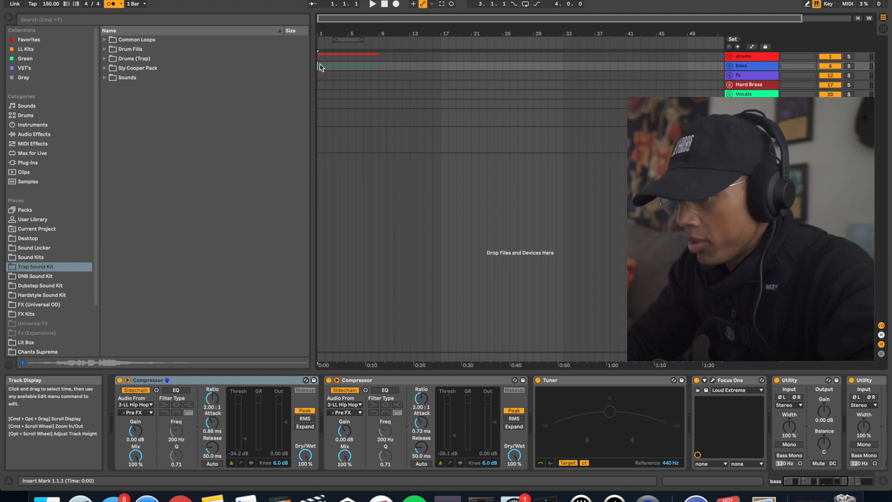
pyautogui.press('super+z')
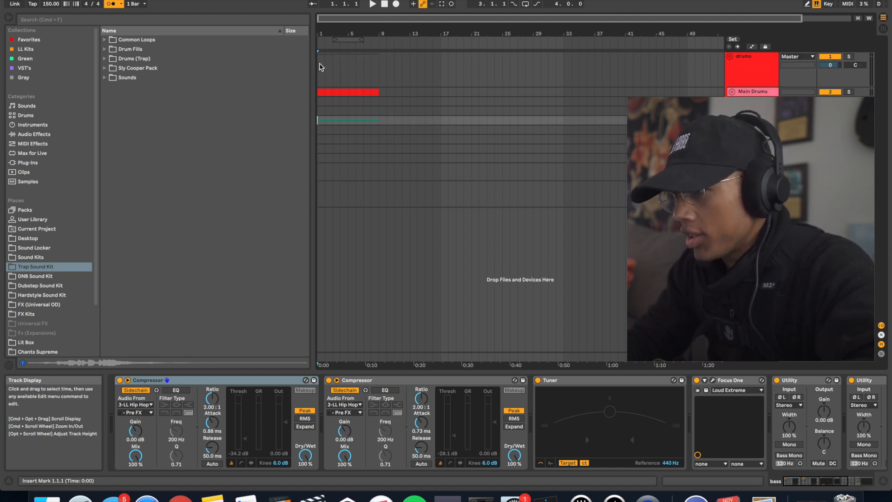
pyautogui.press('super+z')
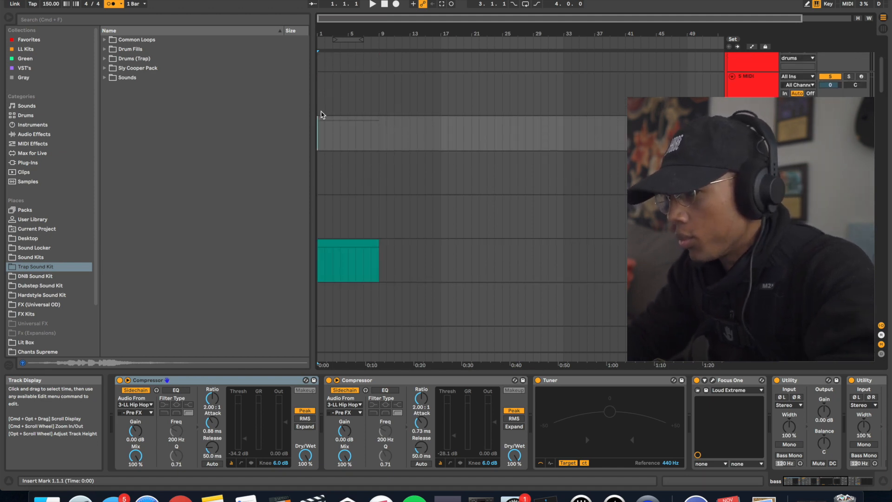
pyautogui.click(336, 251)
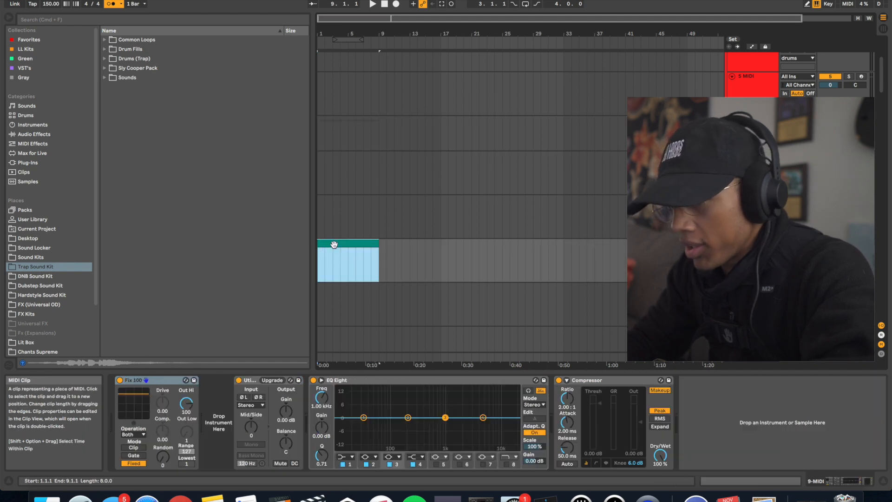
pyautogui.click(30, 163)
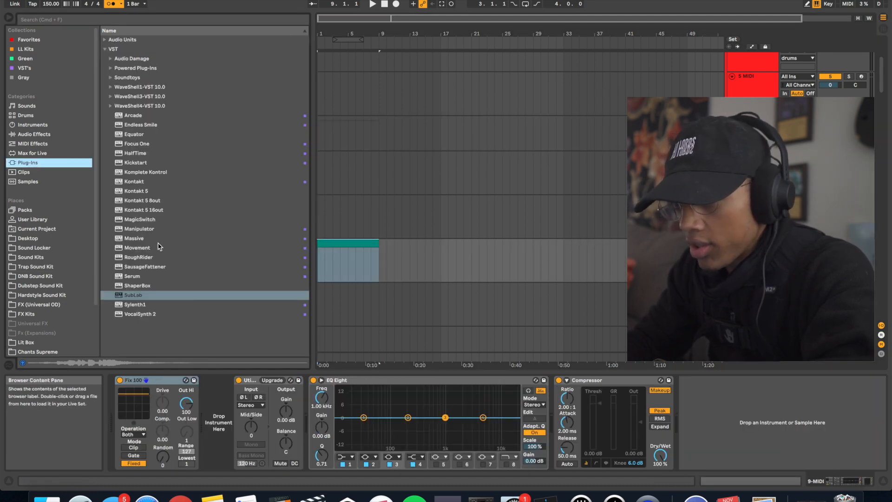
pyautogui.click(131, 295)
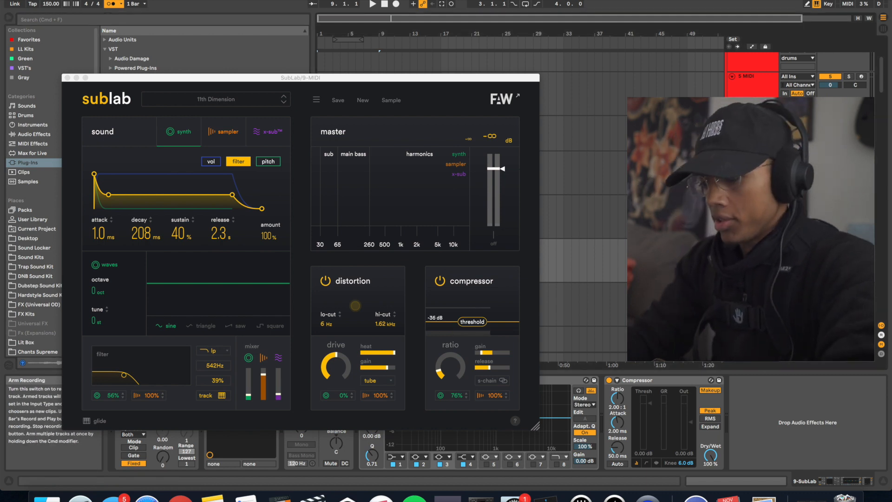
# - Audition SubLab's 11th Dimension preset by playing repeated notes, including in a lower octave
pyautogui.press('a')
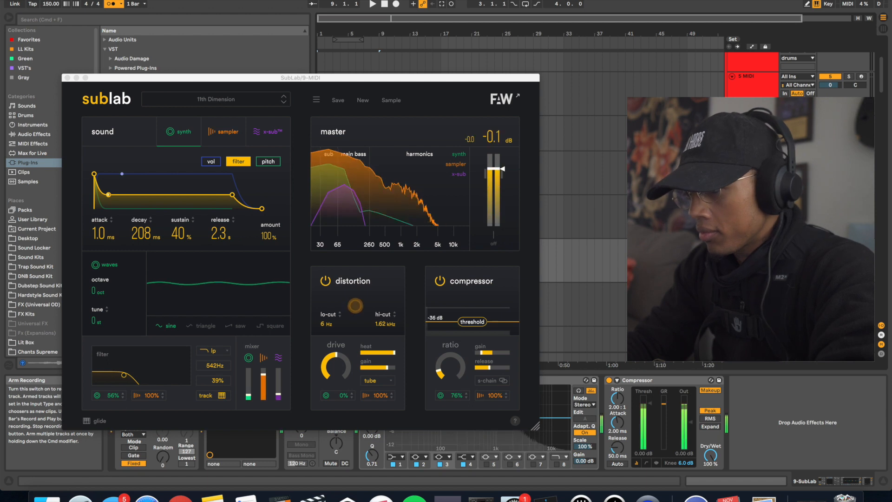
pyautogui.press('a')
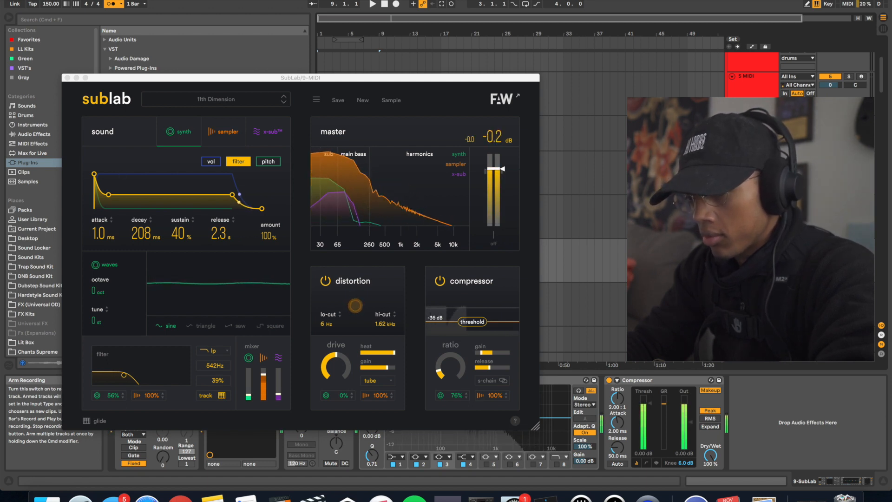
pyautogui.press('a')
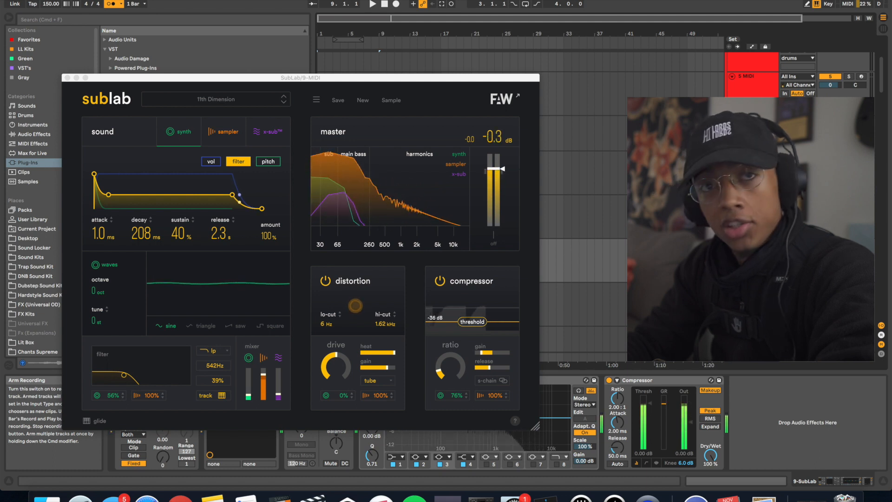
pyautogui.press('a')
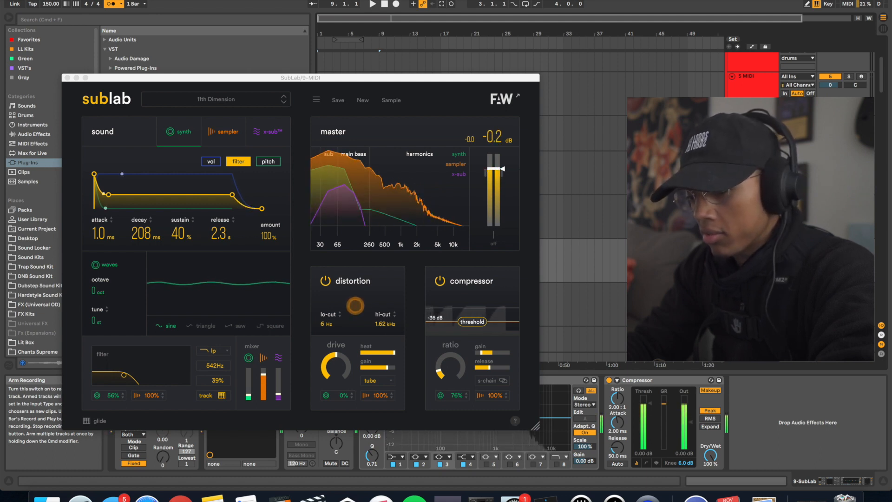
pyautogui.press('a')
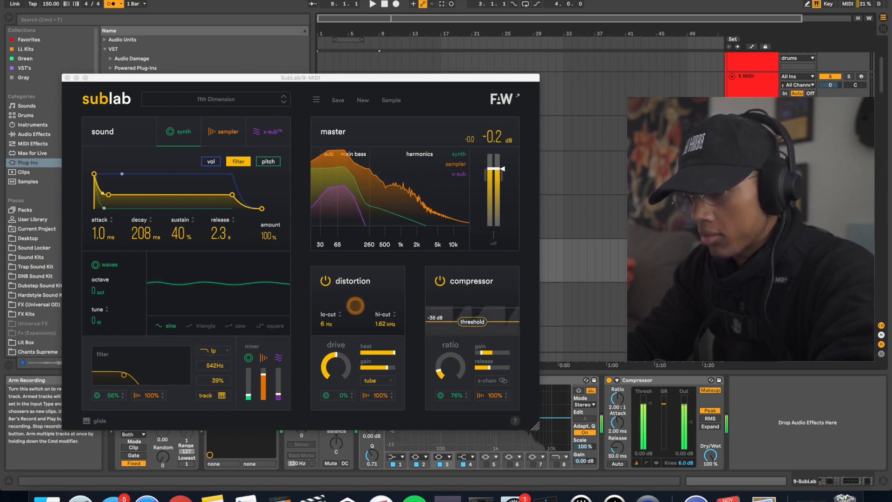
pyautogui.press('z')
pyautogui.press('a')
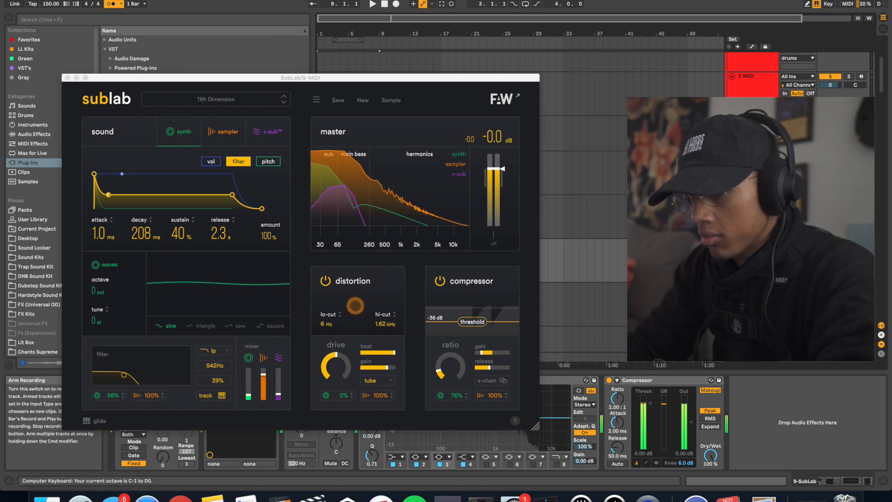
pyautogui.press('x')
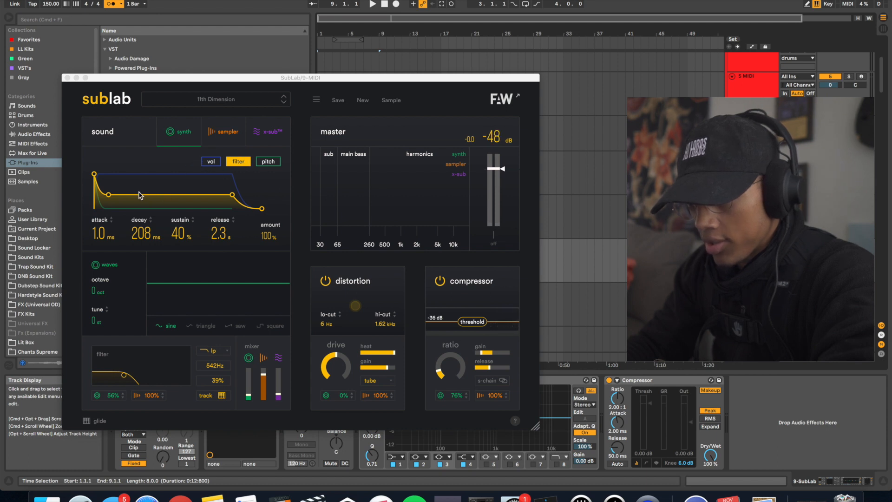
# - Shape the synth's filter envelope with 1.0 ms attack, 87 ms decay, 0% sustain, 1.0 ms release and 66% amount
pyautogui.moveTo(146, 233); pyautogui.dragTo(183, 272)
pyautogui.moveTo(242, 237); pyautogui.dragTo(237, 316)
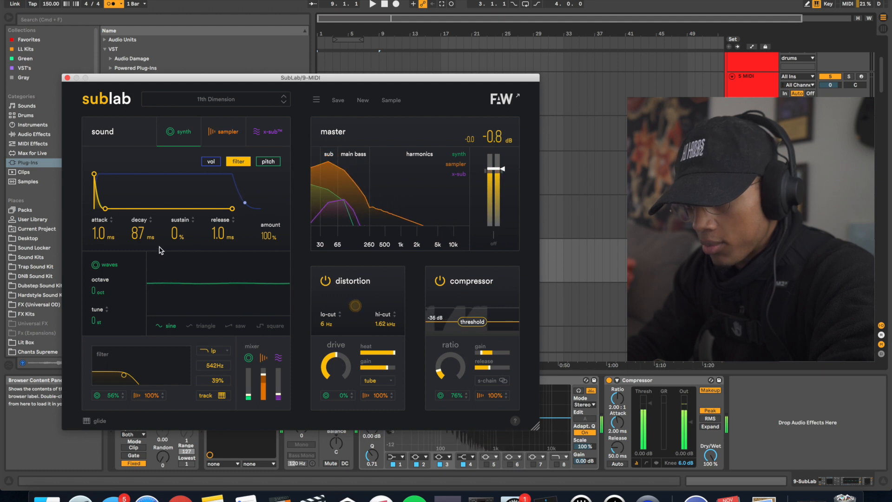
pyautogui.moveTo(102, 236)
pyautogui.mouseDown()
pyautogui.moveTo(110, 158)
pyautogui.moveTo(98, 243)
pyautogui.mouseUp()
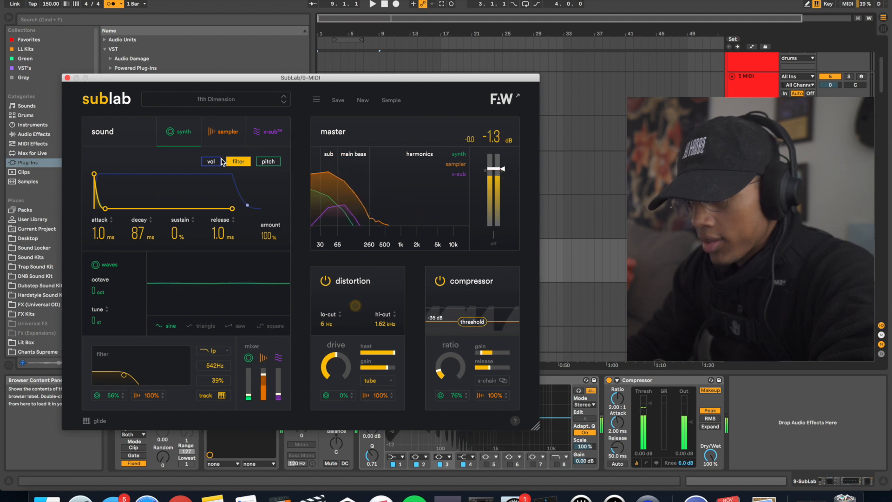
pyautogui.moveTo(271, 230); pyautogui.dragTo(271, 329)
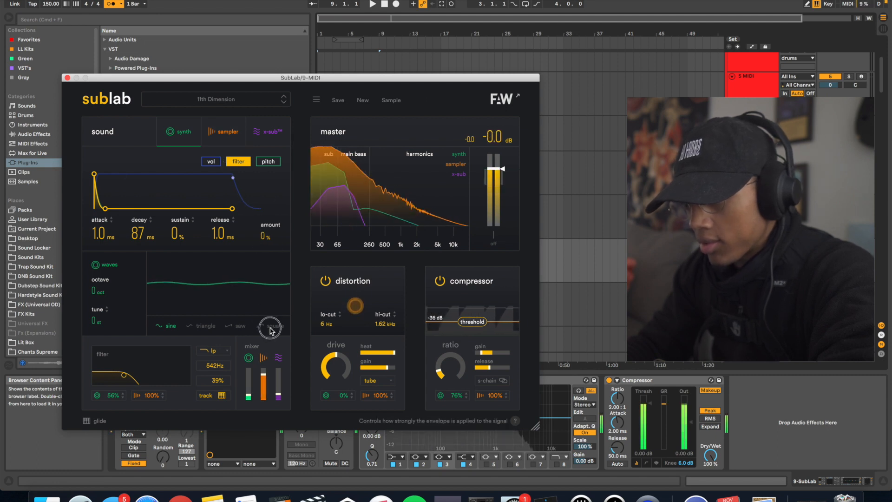
pyautogui.moveTo(270, 330); pyautogui.dragTo(271, 255)
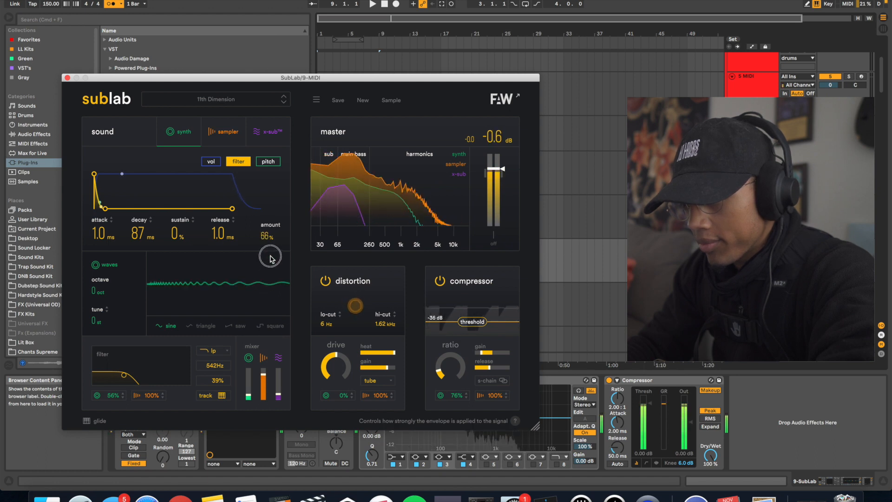
# - Shape the synth's volume envelope with 1.0 ms attack, 2.1 s decay, 0% sustain, 1.4 s release and 100% amount
pyautogui.click(268, 164)
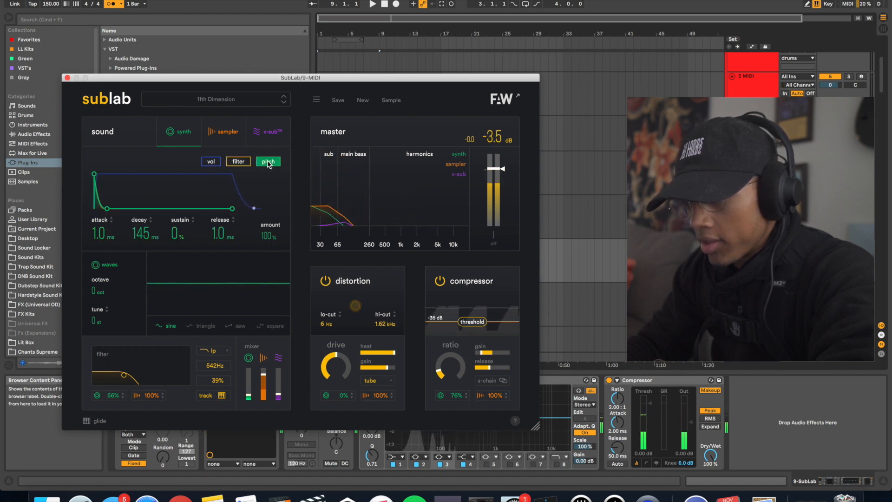
pyautogui.click(213, 162)
pyautogui.moveTo(138, 232); pyautogui.dragTo(138, 256)
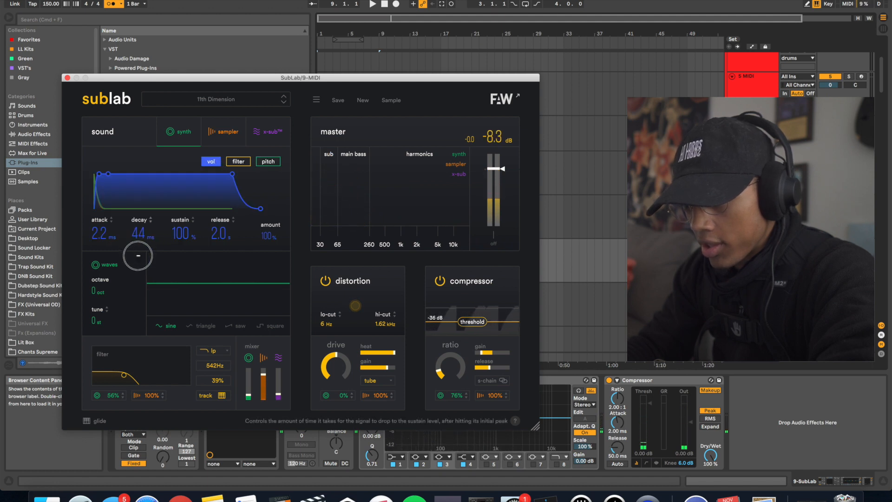
pyautogui.moveTo(180, 233); pyautogui.dragTo(187, 296)
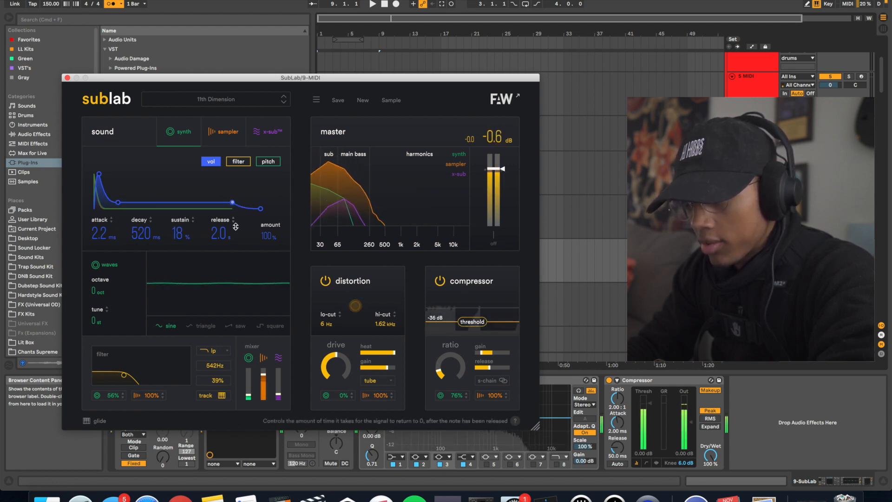
pyautogui.moveTo(178, 231); pyautogui.dragTo(227, 244)
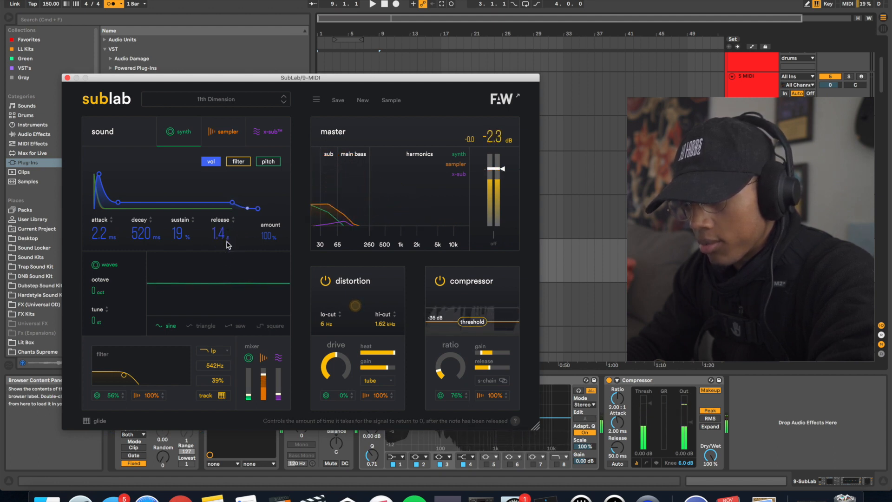
pyautogui.moveTo(267, 235); pyautogui.dragTo(265, 191)
pyautogui.moveTo(137, 232); pyautogui.dragTo(108, 261)
pyautogui.moveTo(177, 234); pyautogui.dragTo(179, 375)
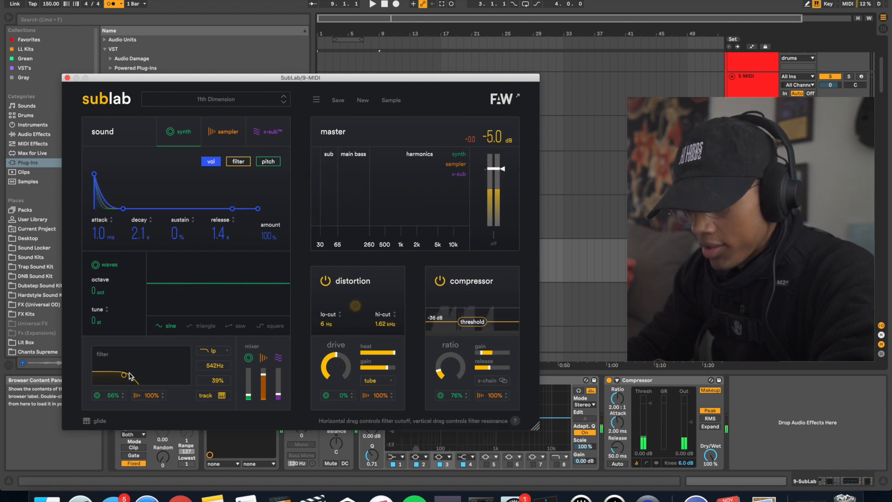
# - Set SubLab's low-pass filter to 428 Hz and 40% resonance, and try bypassing its distortion and compressor
pyautogui.moveTo(174, 359); pyautogui.dragTo(123, 376)
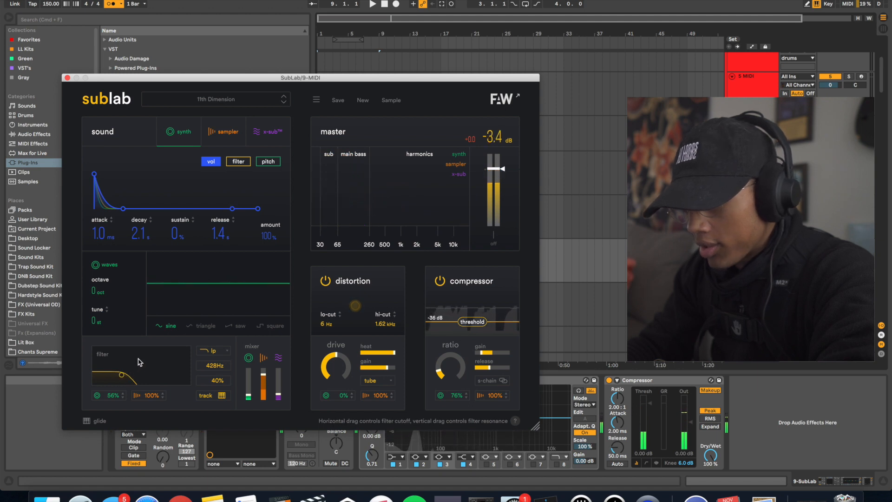
pyautogui.click(326, 281)
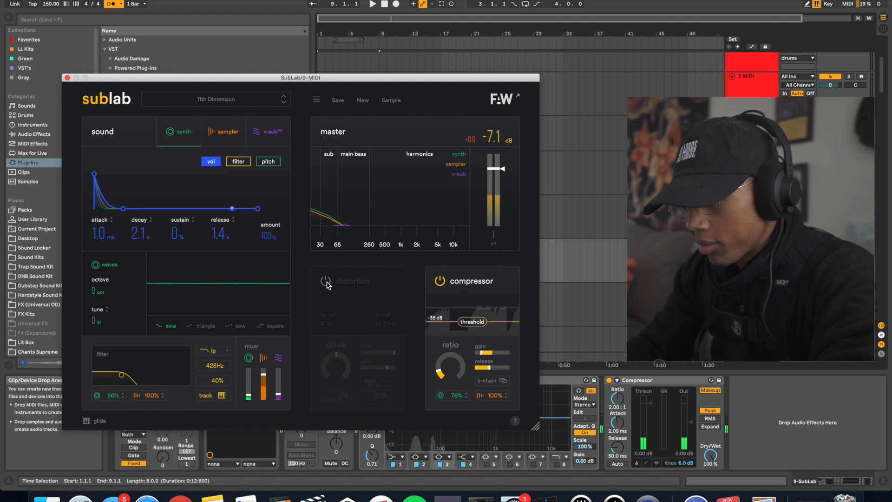
pyautogui.click(439, 281)
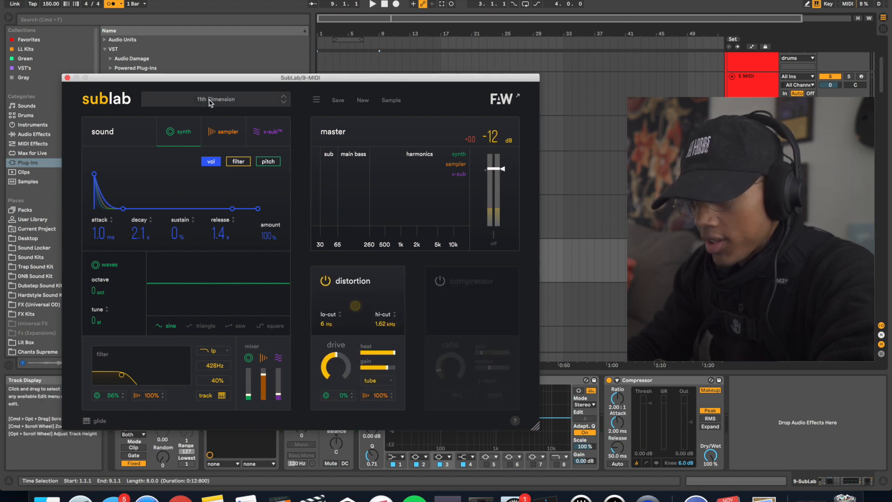
# - Audition the SubLab presets 808 Nascar, 808 Oxy, 808 Signature 1, 808 Signature 2 and 808 Smoke, and load Afterburner
pyautogui.click(210, 101)
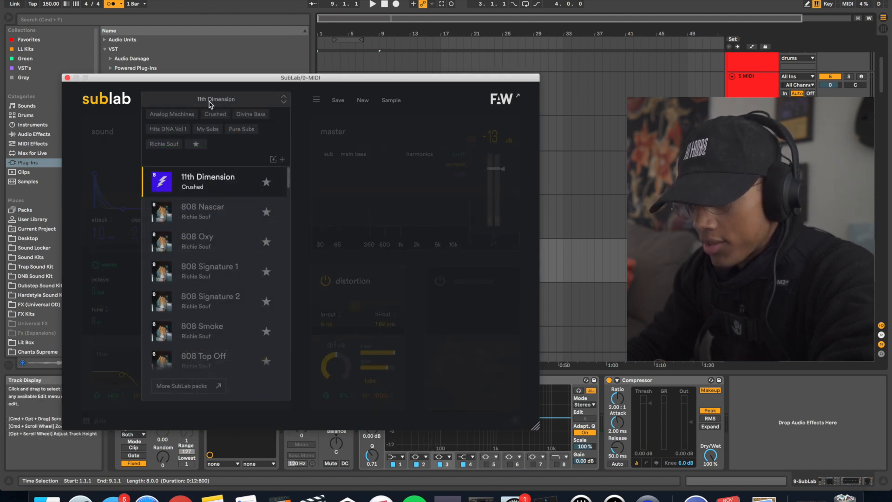
pyautogui.click(216, 207)
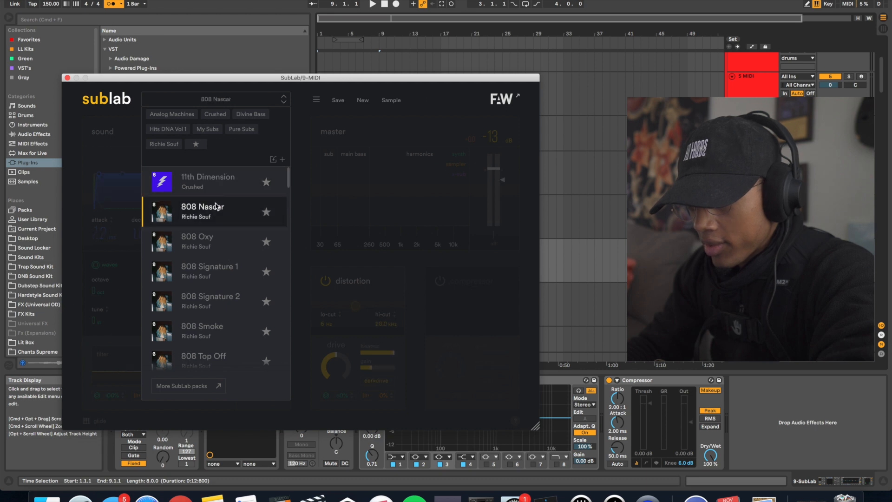
pyautogui.click(206, 238)
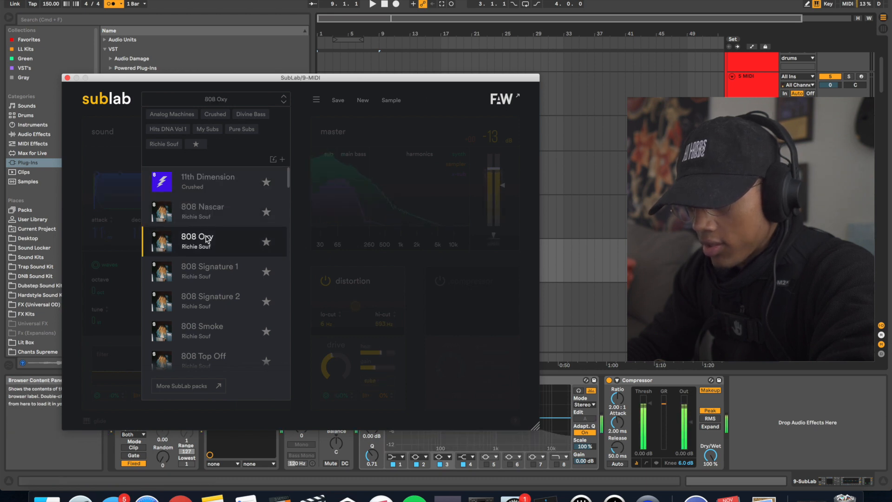
pyautogui.click(207, 277)
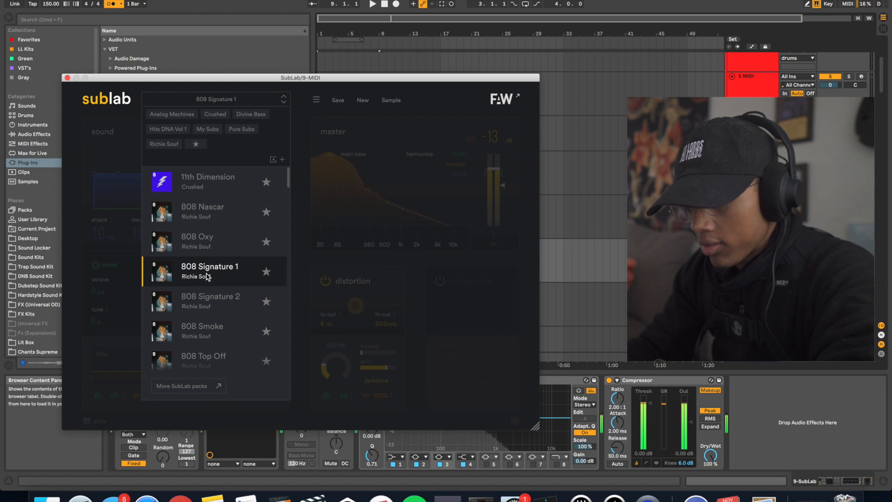
pyautogui.click(203, 307)
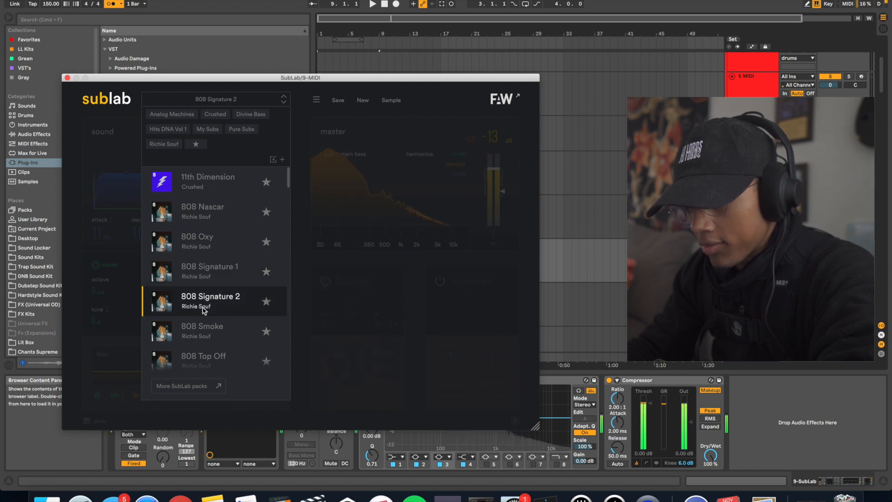
pyautogui.click(203, 329)
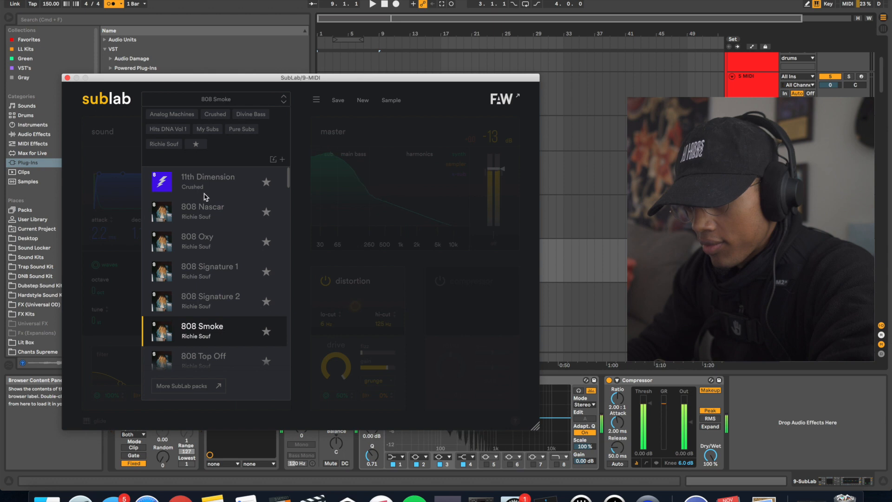
pyautogui.scroll(-4, 204, 214)
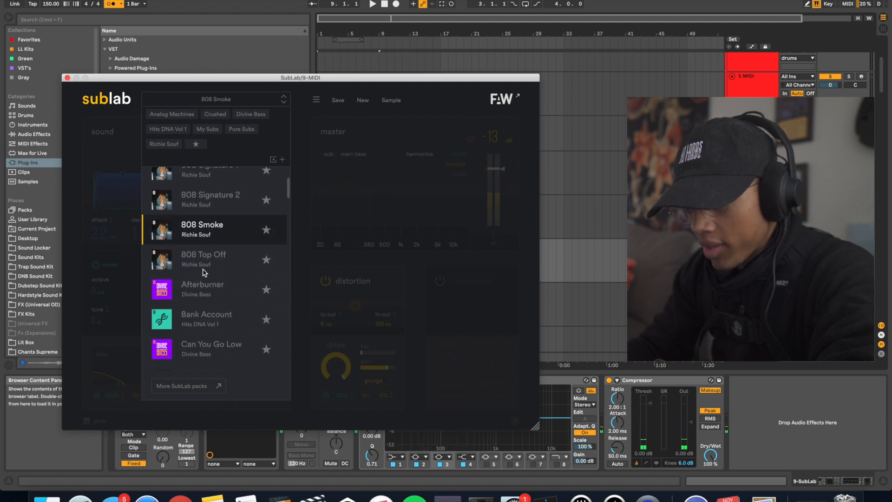
pyautogui.click(204, 294)
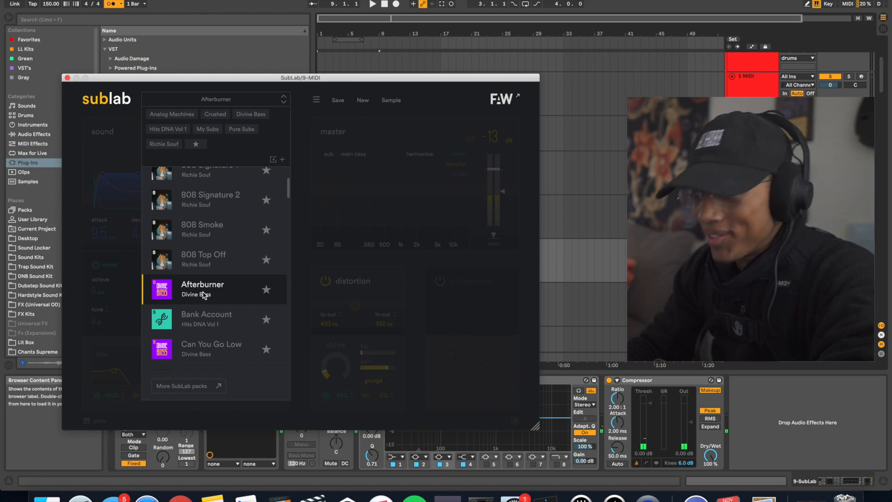
# - Create an empty eight-bar MIDI clip from bar 1 on the unused melody track below the Chants tracks
pyautogui.scroll(-15, 465, 213)
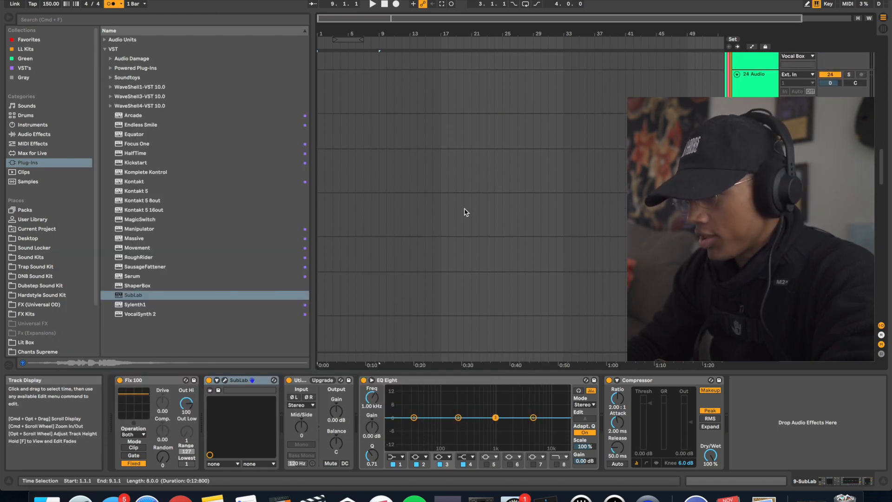
pyautogui.scroll(-8, 466, 213)
pyautogui.scroll(-2, 466, 212)
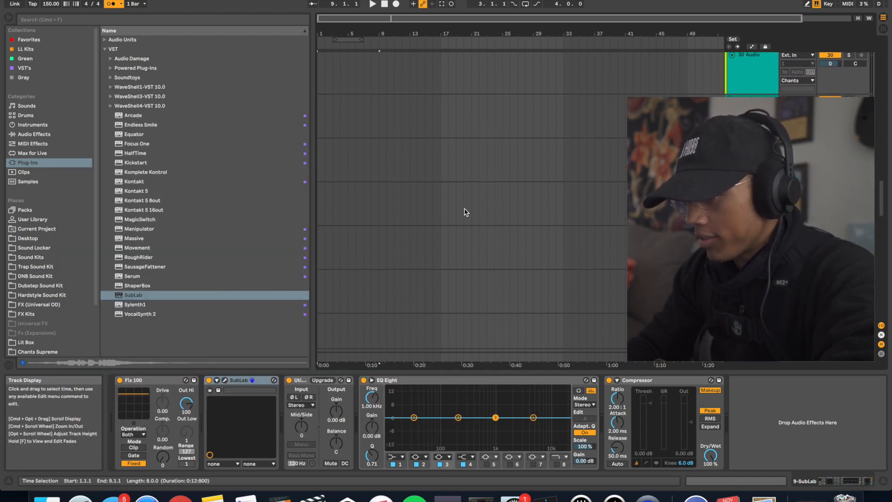
pyautogui.moveTo(318, 243); pyautogui.dragTo(382, 234)
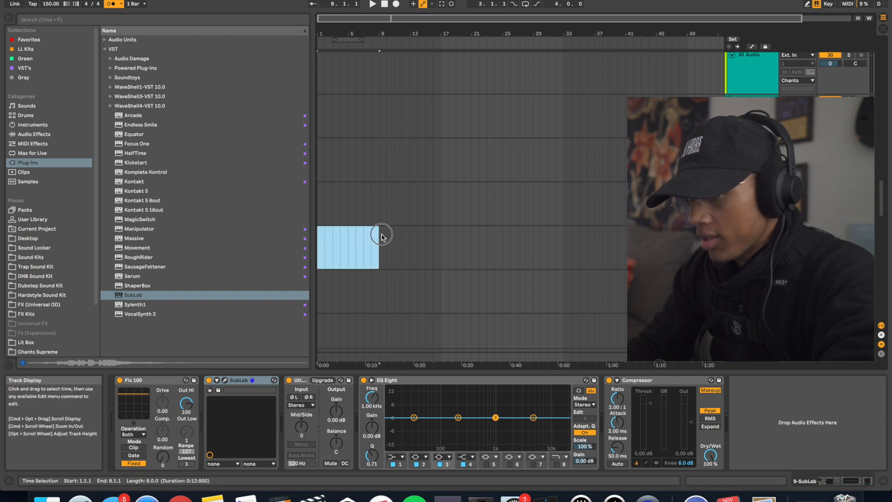
pyautogui.press('super+shift+m')
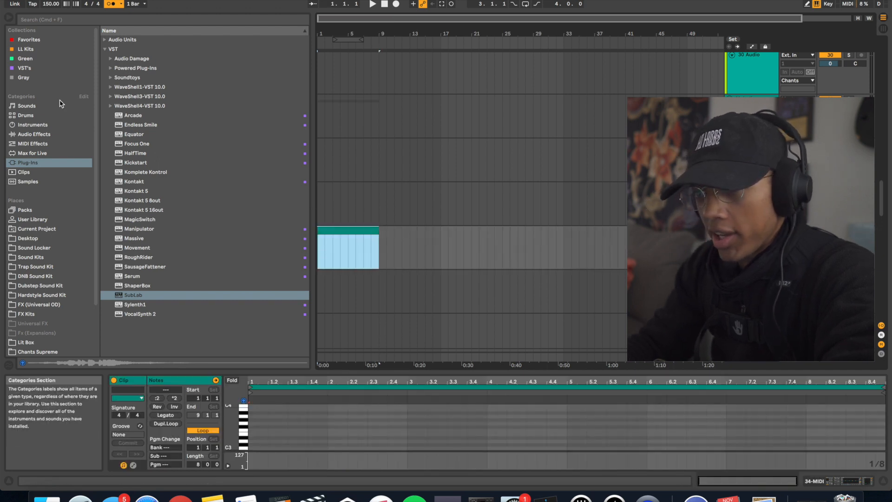
# - Load Arcade onto the track with the new MIDI clip and close its plug-in window
pyautogui.click(26, 68)
pyautogui.moveTo(123, 39); pyautogui.dragTo(339, 242)
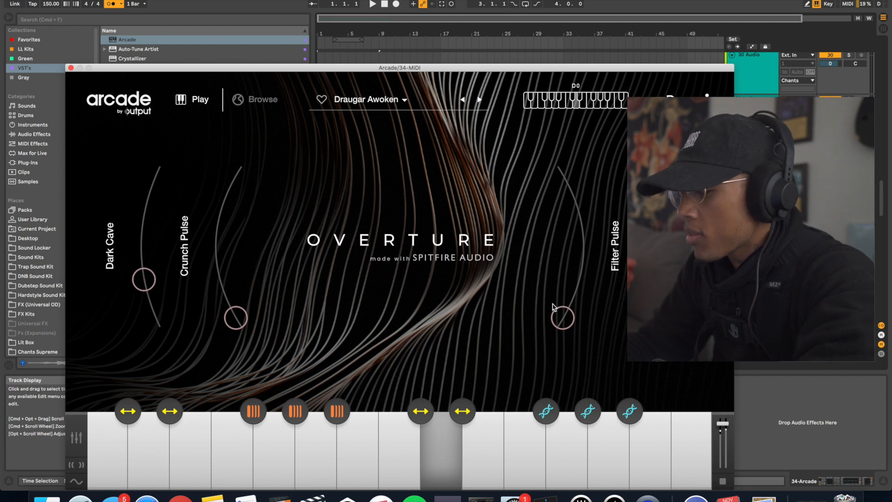
pyautogui.click(70, 68)
# - Enter one sustained D3 note from the start through the eighth bar of the Arcade clip and play it back
pyautogui.doubleClick(342, 230)
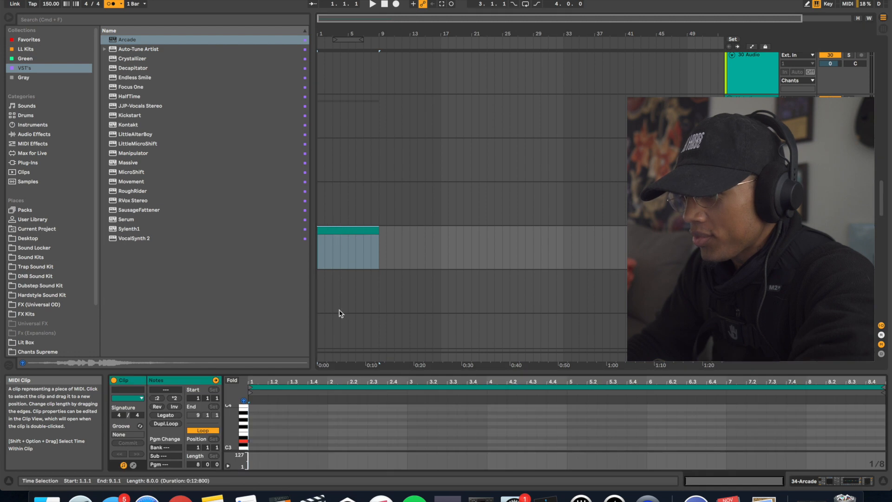
pyautogui.doubleClick(253, 440)
pyautogui.moveTo(559, 439); pyautogui.dragTo(860, 446)
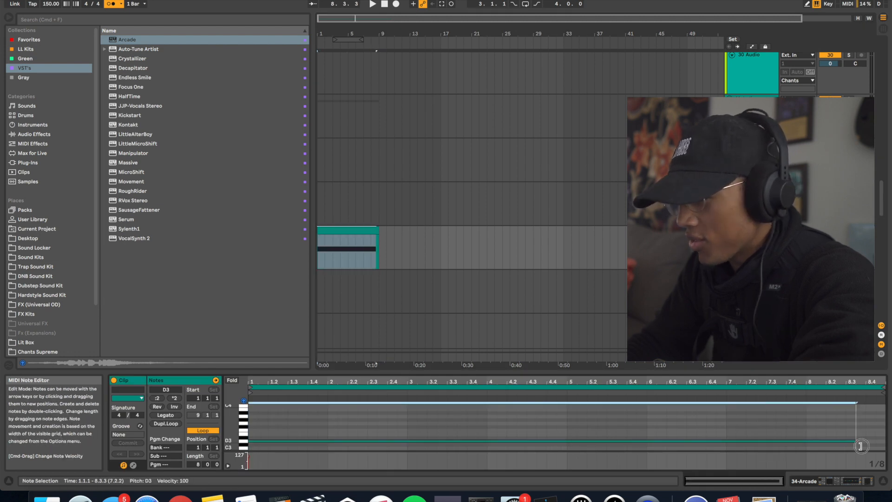
pyautogui.press('space')
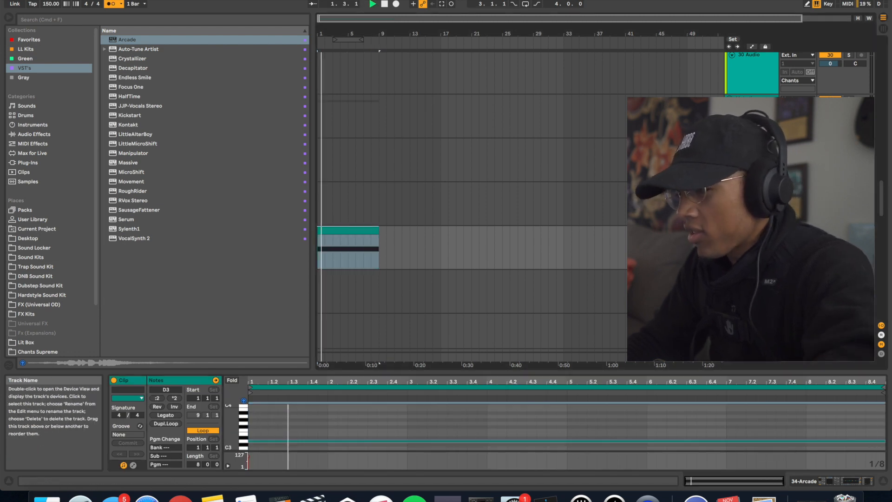
# - Shape the Arcade track's EQ Eight with a low cut at about 98 Hz, a lower band 4 frequency and an adjusted Q
pyautogui.hotkey('shift', 'Tab')
pyautogui.click(395, 457)
pyautogui.click(395, 465)
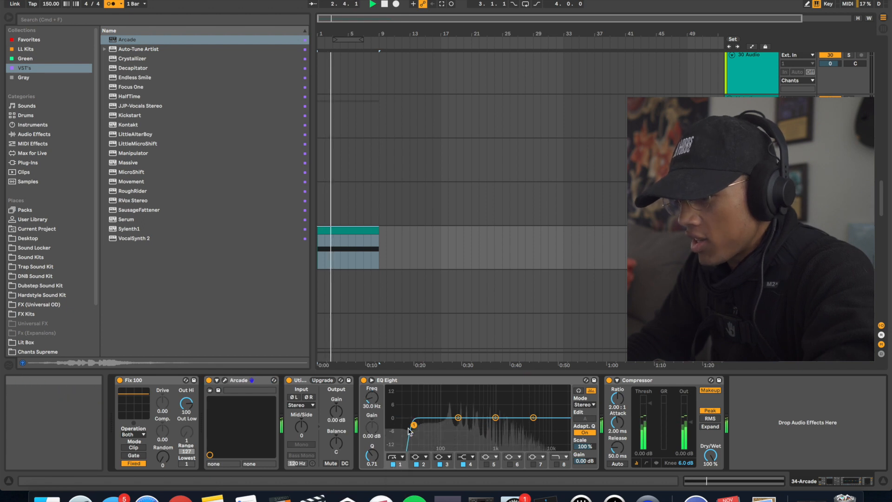
pyautogui.moveTo(414, 424); pyautogui.dragTo(442, 426)
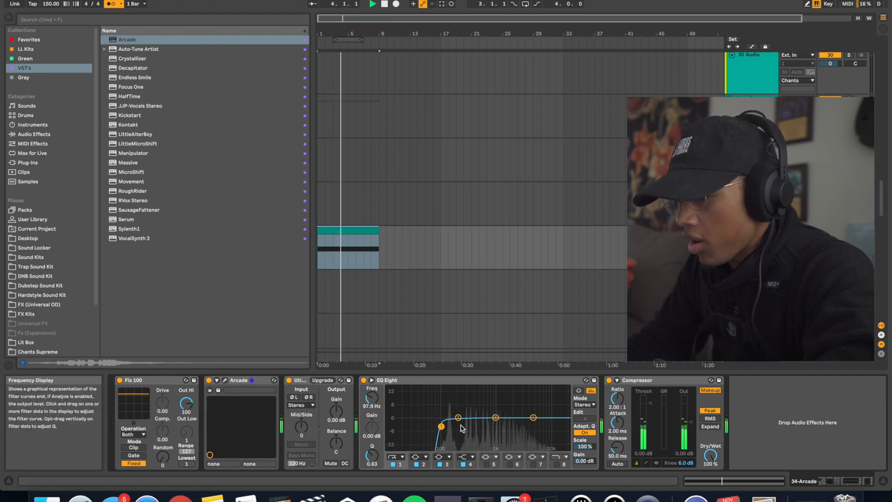
pyautogui.moveTo(536, 419); pyautogui.dragTo(489, 424)
pyautogui.moveTo(371, 455); pyautogui.dragTo(372, 447)
# - Duplicate the eight-bar Arcade clip directly after the original, starting at bar 9
pyautogui.click(364, 229)
pyautogui.press('super+d')
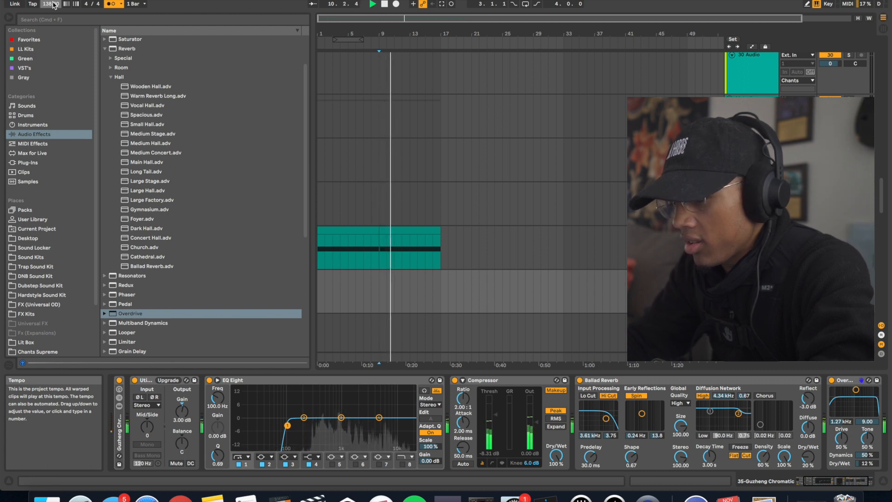
# - Start the Gusheng Chromatic melody at bar 9, ending its two-bar phrase on a low D3 note, and play it back
pyautogui.click(380, 289)
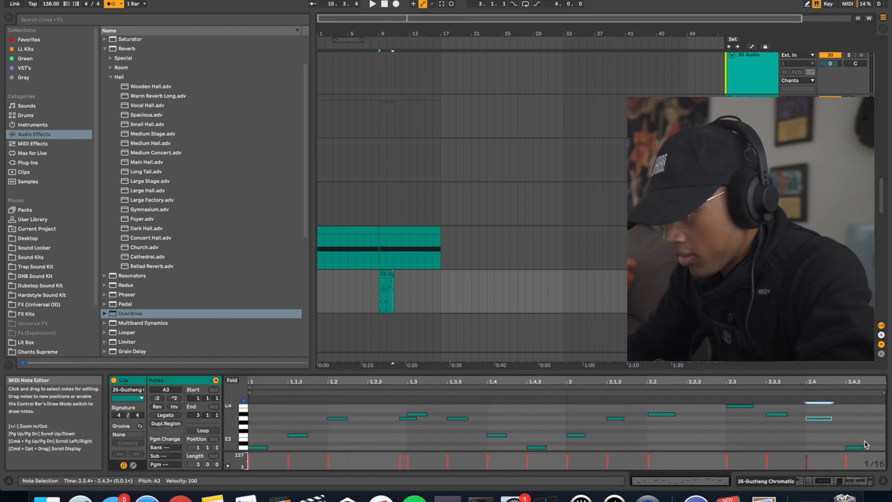
pyautogui.click(860, 447)
pyautogui.press('space')
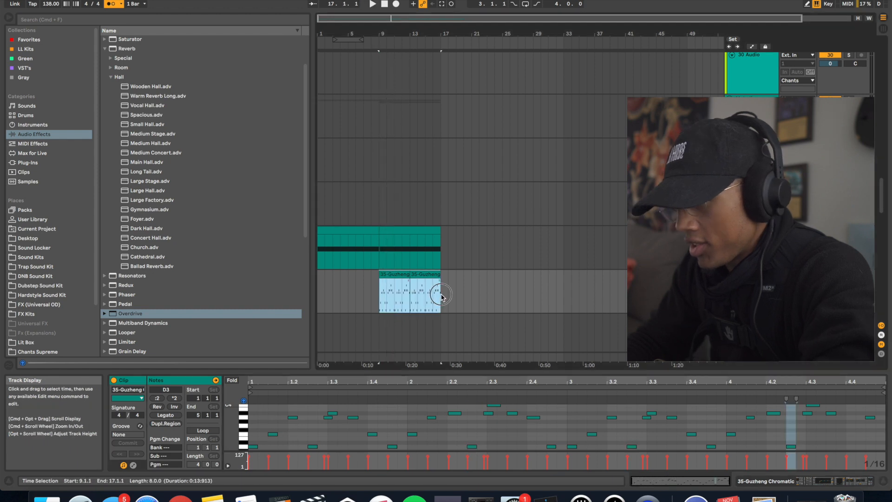
# - Consolidate the Gusheng Chromatic clips from bar 9 to bar 17 into one clip and duplicate their track
pyautogui.press('super+j')
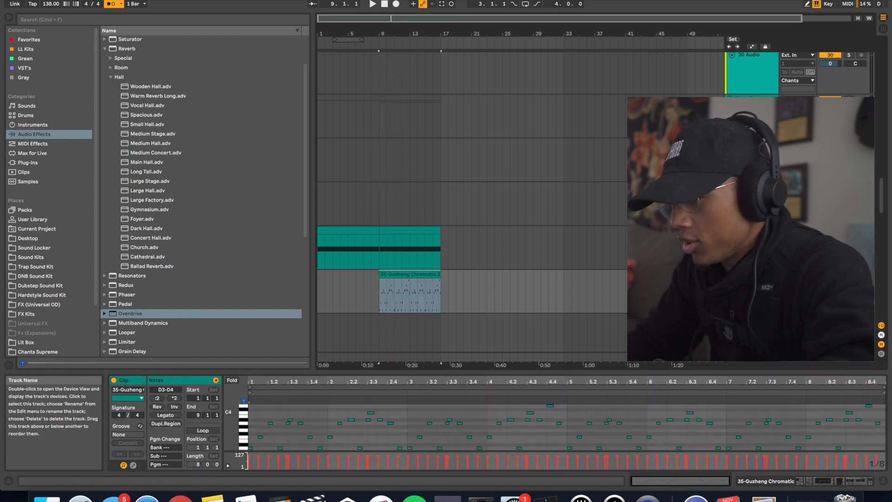
pyautogui.press('super+d')
# - Load HalfTime onto the duplicated Gusheng track, close its window, and solo the track for playback
pyautogui.click(25, 68)
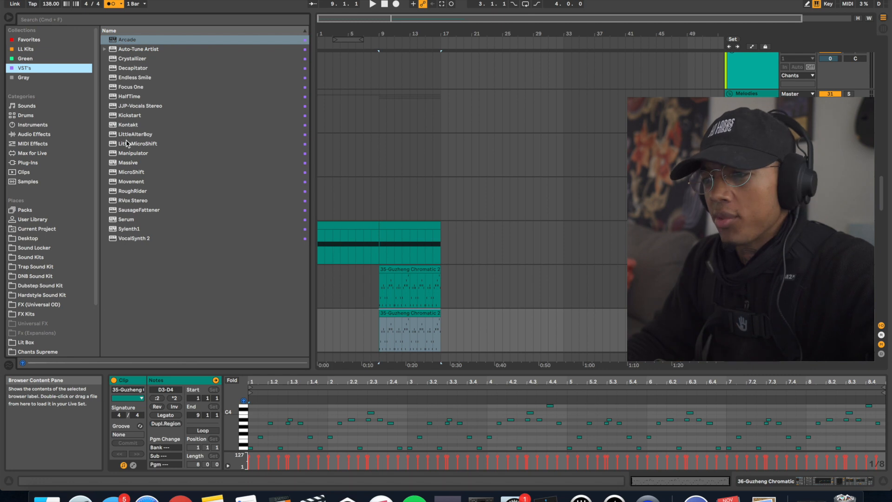
pyautogui.doubleClick(129, 96)
pyautogui.click(74, 75)
pyautogui.click(411, 315)
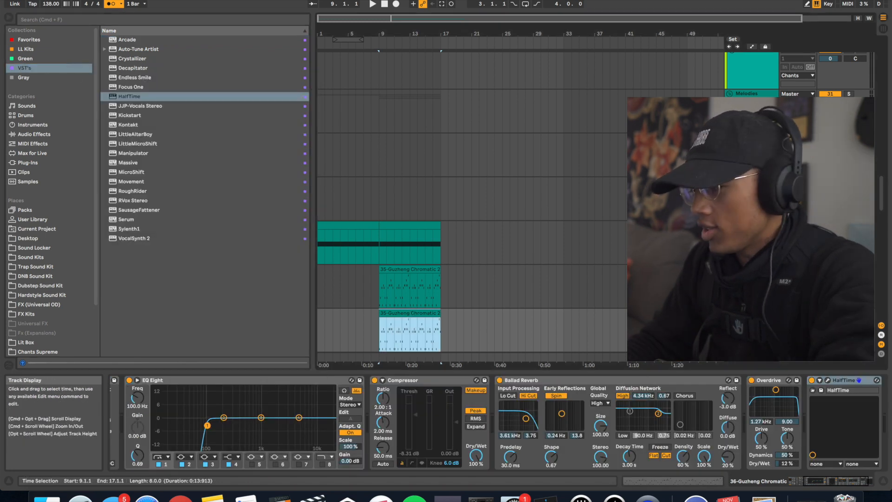
pyautogui.click(848, 313)
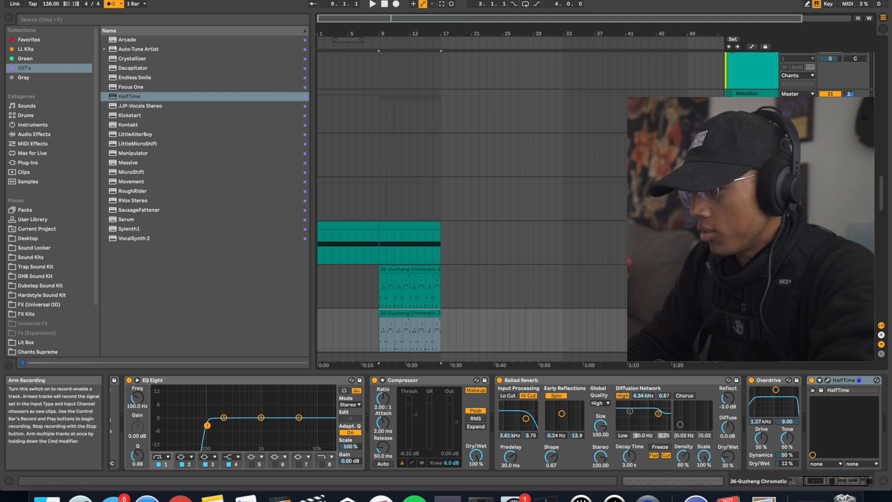
pyautogui.press('space')
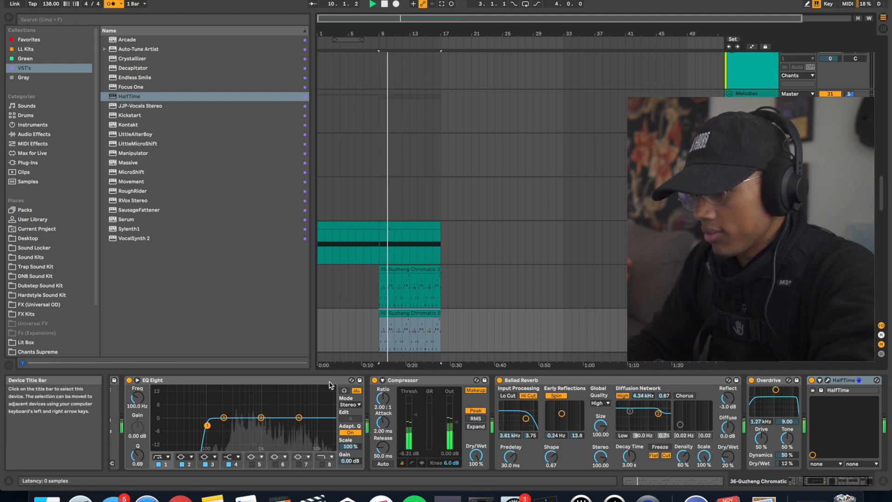
# - Add an Auto Filter after HalfTime on the duplicated Gusheng track and set its low-pass cutoff to 706 Hz
pyautogui.click(45, 134)
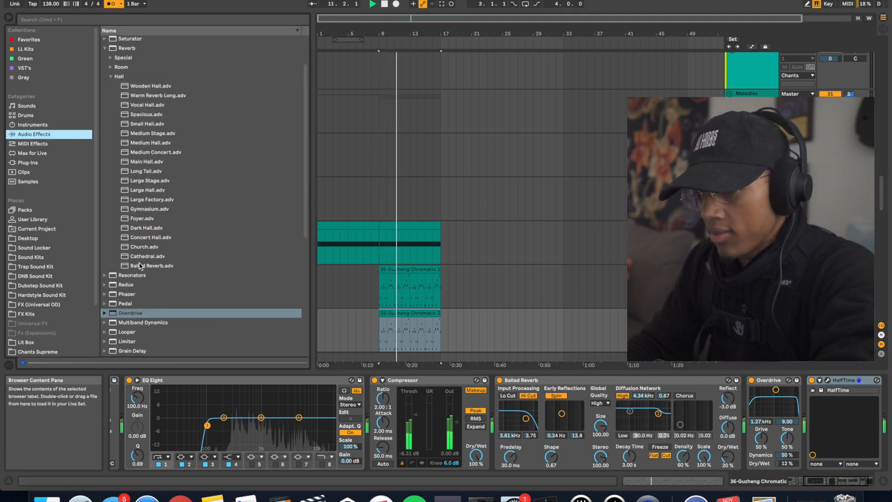
pyautogui.scroll(-10, 139, 232)
pyautogui.moveTo(127, 332); pyautogui.dragTo(381, 327)
pyautogui.press('space')
pyautogui.moveTo(800, 432); pyautogui.dragTo(760, 437)
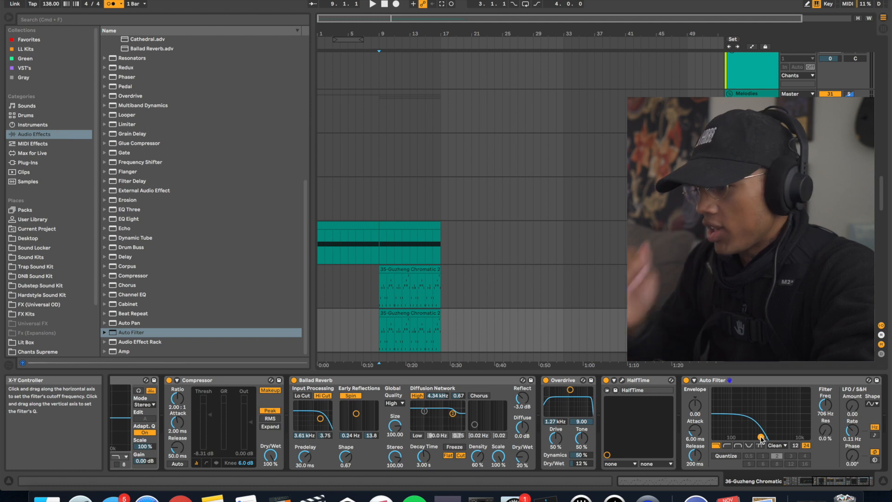
# - Audition the filtered Gusheng layer and set HalfTime's loop length to 1/2
pyautogui.press('space')
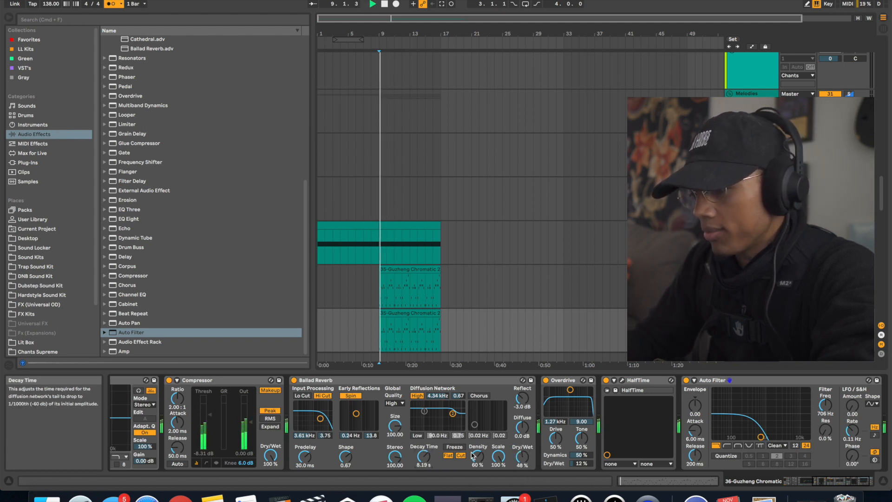
pyautogui.press('space')
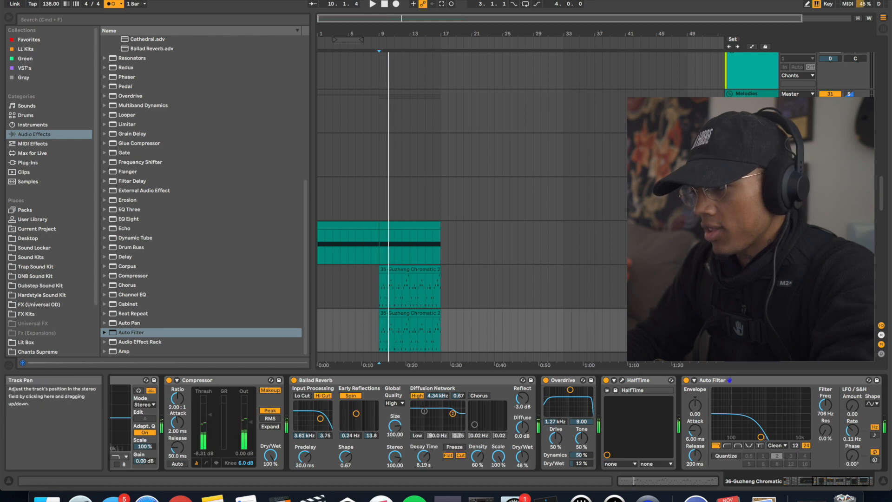
pyautogui.press('space')
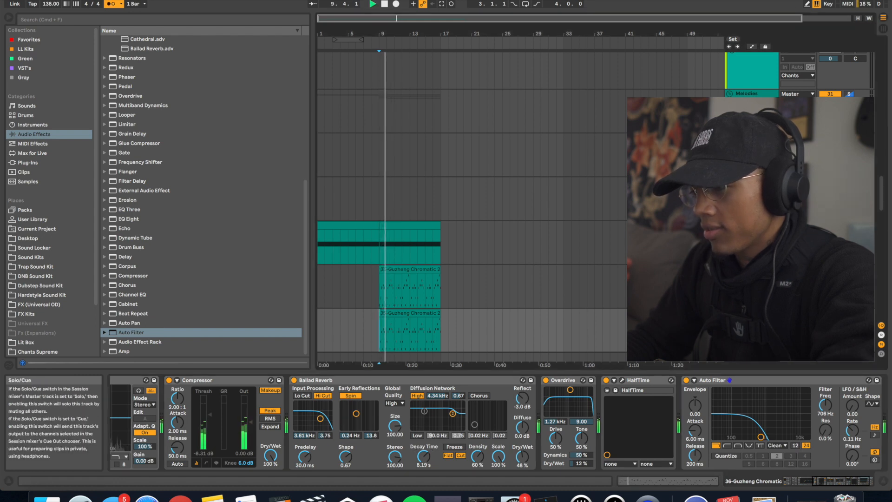
pyautogui.hscroll(-5, 346, 433)
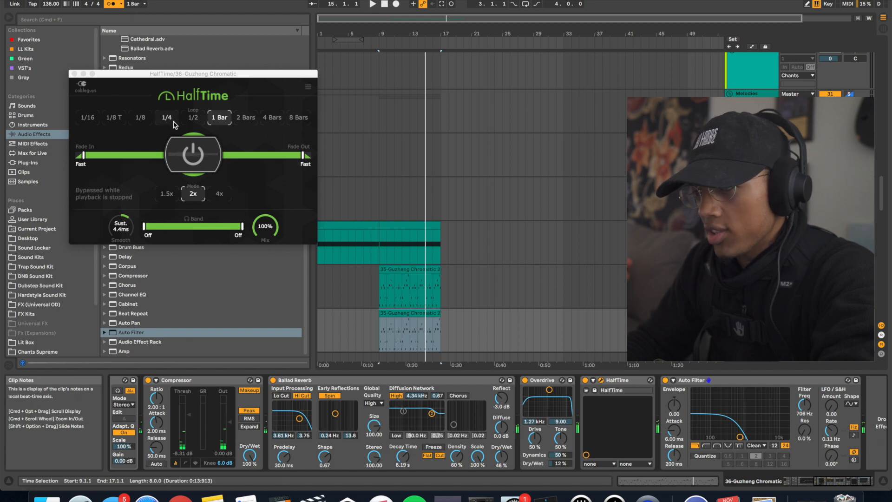
pyautogui.click(193, 118)
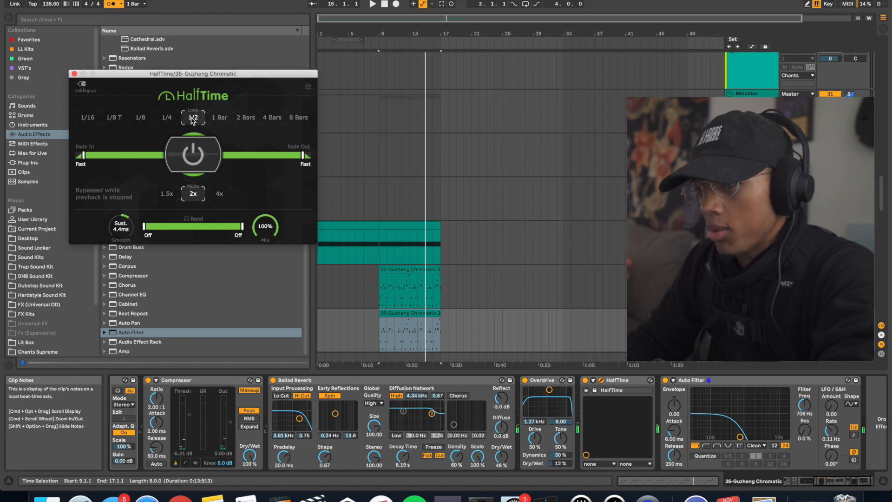
pyautogui.press('space')
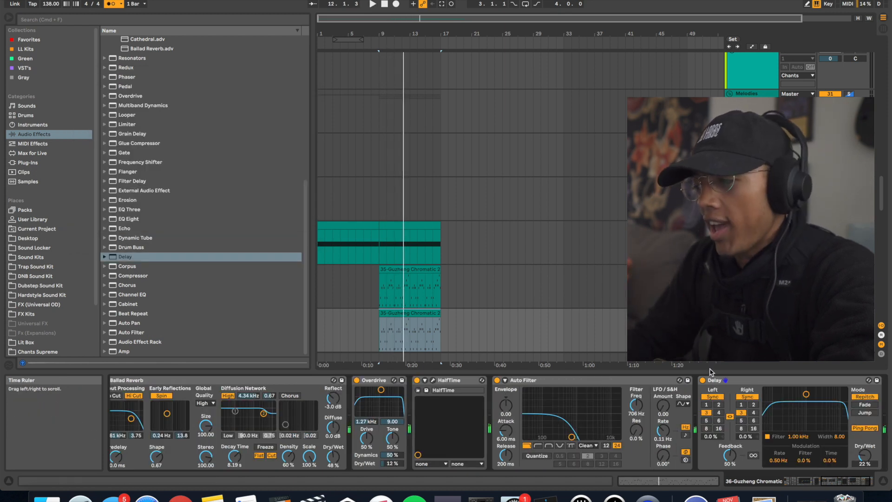
# - Move the second ghost hat note in the drum clip at bar 9 to position 1.2.3, checking it with playback
pyautogui.click(385, 160)
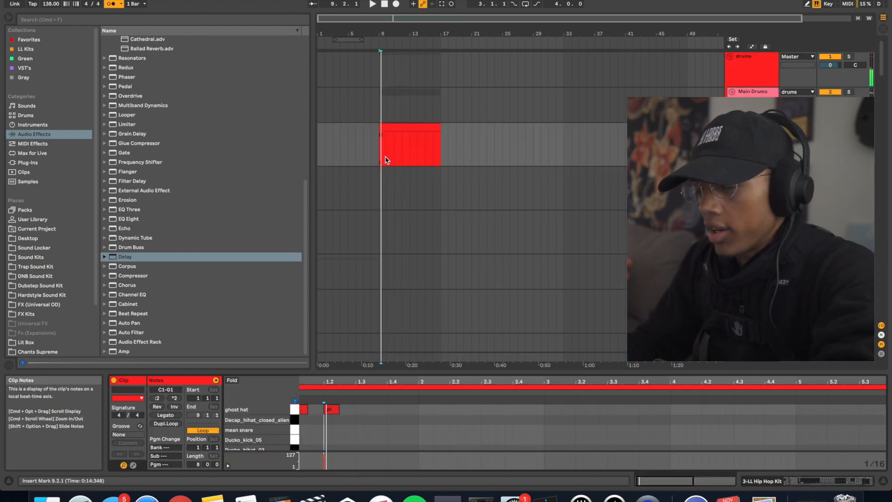
pyautogui.click(384, 135)
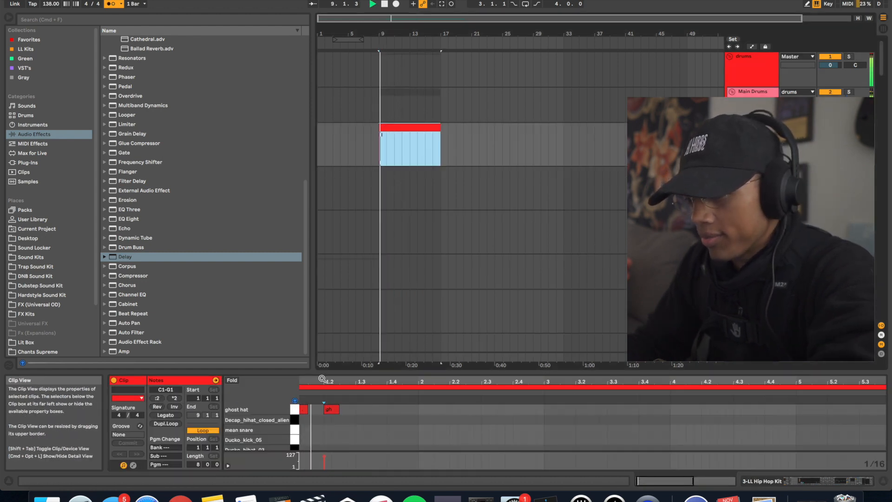
pyautogui.click(333, 409)
pyautogui.press('Right')
pyautogui.press('space')
pyautogui.press('Right')
pyautogui.press('space')
# - Add a DECAP snare one-shot hit at 1.3.1 in the drum clip and select the surrounding first-bar range
pyautogui.scroll(-3, 354, 432)
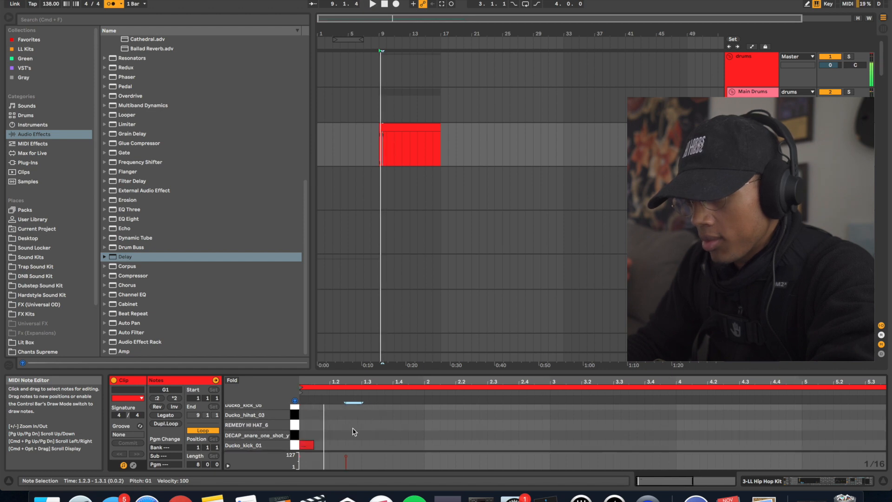
pyautogui.doubleClick(366, 436)
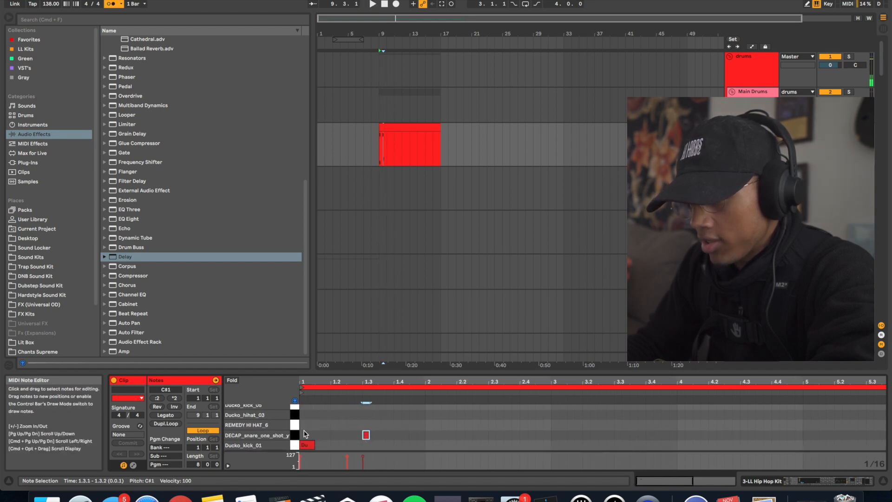
pyautogui.moveTo(301, 425); pyautogui.dragTo(419, 436)
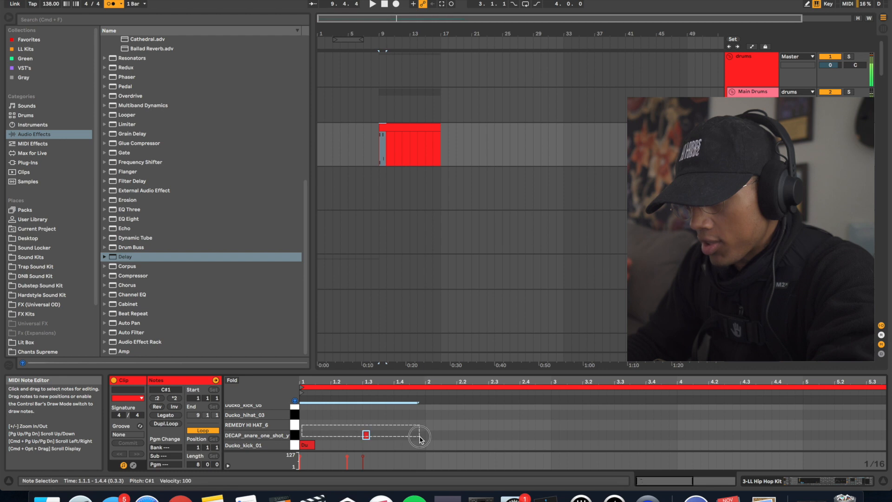
pyautogui.moveTo(424, 437); pyautogui.dragTo(425, 438)
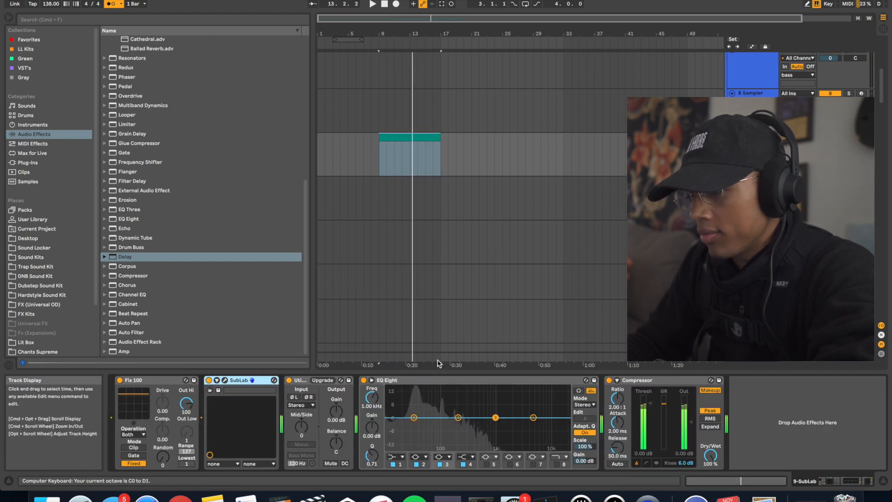
# - Play the SubLab track from bar 9, open SubLab and load the 808 Nascar preset
pyautogui.press('space')
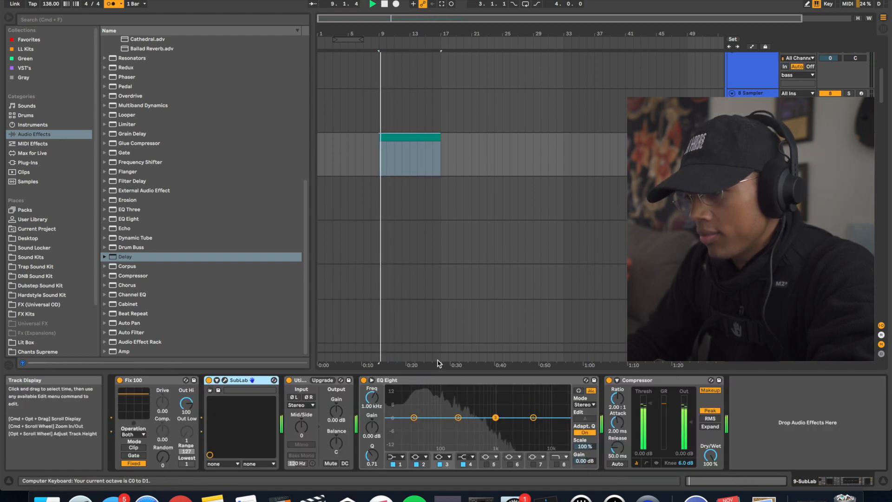
pyautogui.click(225, 380)
pyautogui.click(201, 99)
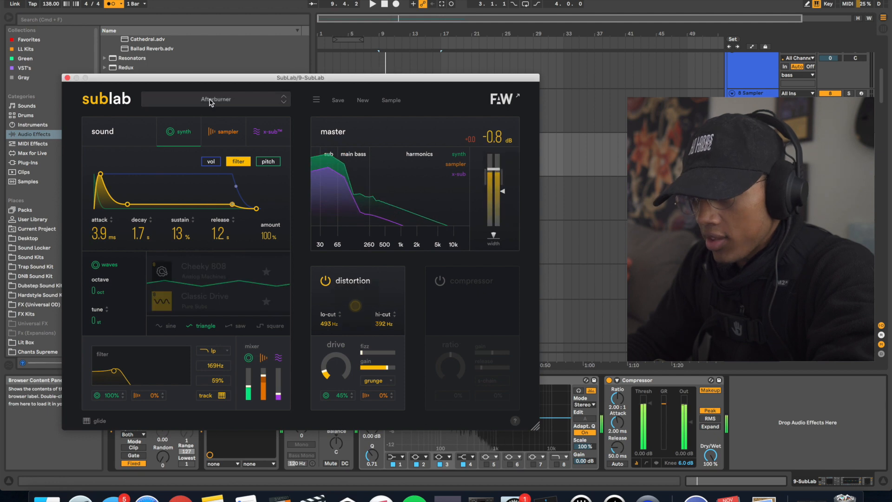
pyautogui.scroll(3, 193, 212)
pyautogui.click(199, 218)
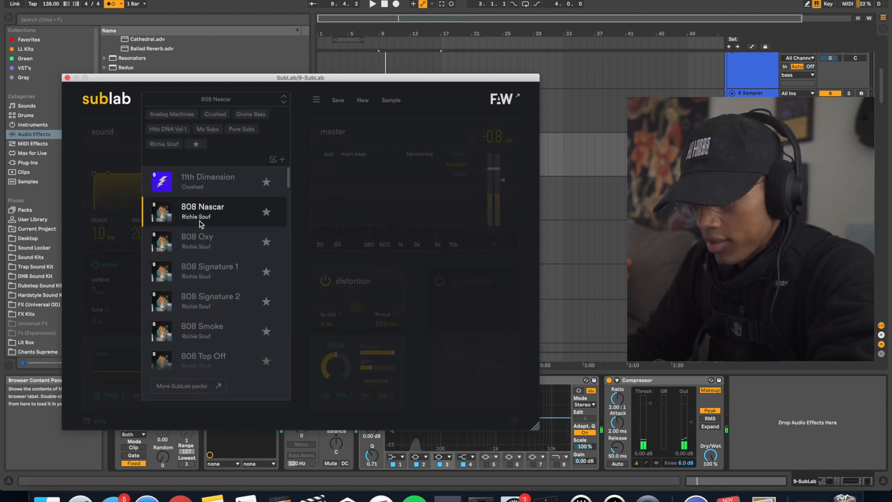
# - Audition the SubLab presets 808 Oxy and 808 Signature 2, and load 808 Signature 1
pyautogui.click(200, 242)
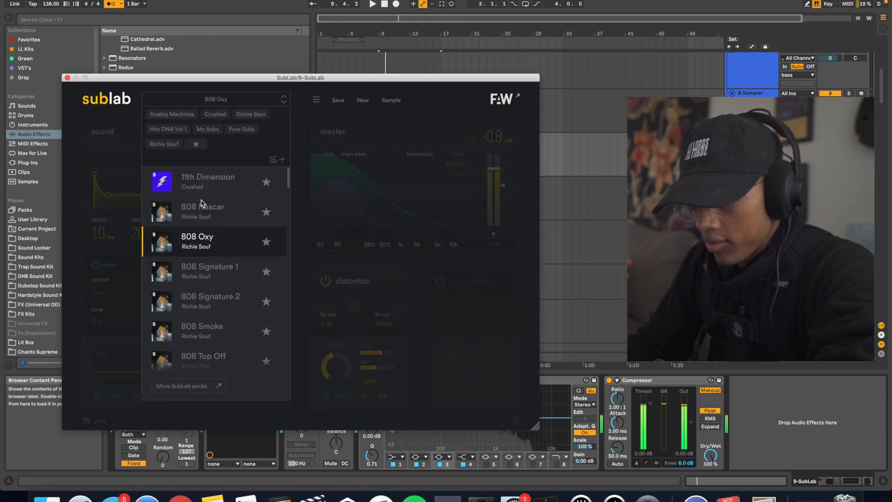
pyautogui.click(199, 278)
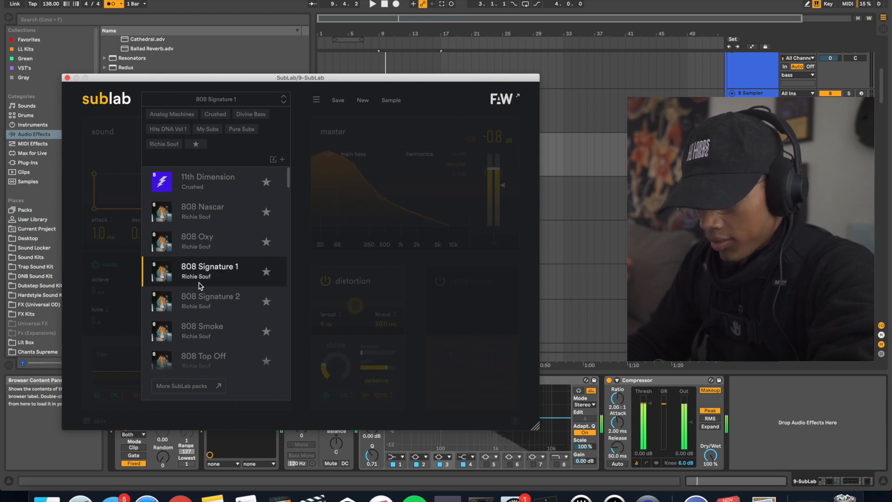
pyautogui.click(199, 303)
pyautogui.doubleClick(196, 278)
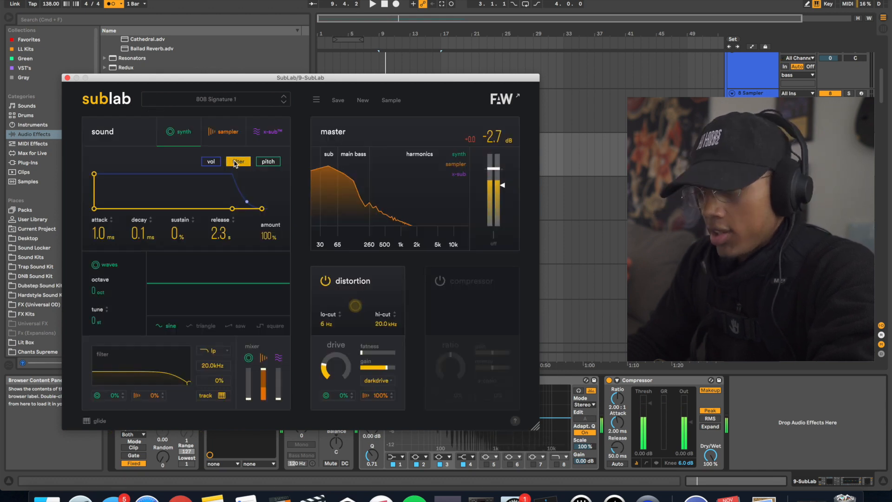
# - Set SubLab's filter envelope release to 6.0 ms and its volume envelope to 2% sustain and 1.2 s release
pyautogui.moveTo(218, 236); pyautogui.dragTo(229, 302)
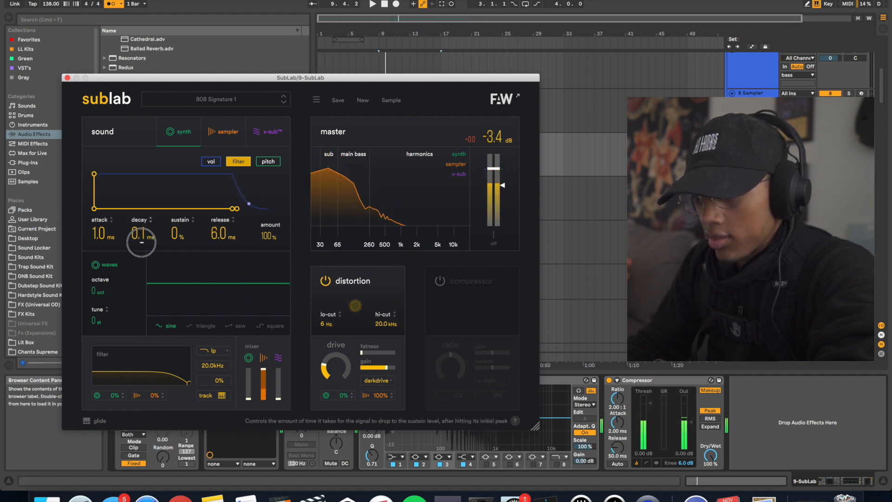
pyautogui.click(209, 163)
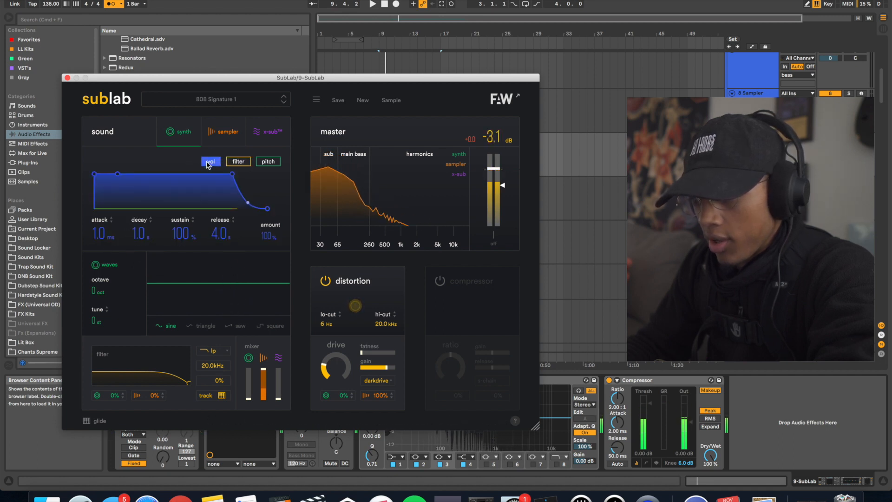
pyautogui.moveTo(194, 237); pyautogui.dragTo(198, 316)
pyautogui.moveTo(224, 230)
pyautogui.mouseDown()
pyautogui.moveTo(235, 318)
pyautogui.moveTo(221, 228)
pyautogui.mouseUp()
pyautogui.press('space')
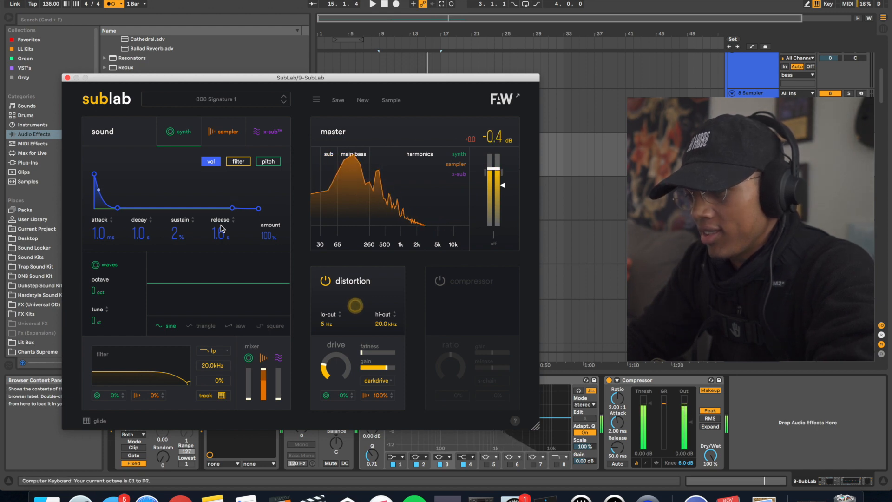
pyautogui.press('x')
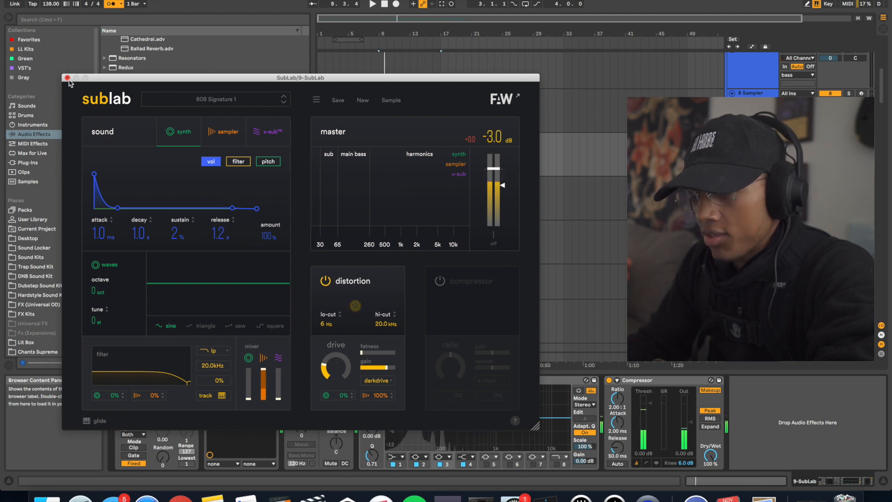
# - Open an empty eight-bar MIDI clip at bar 9 on the SubLab track and add a D0 note from 1.1.1 to 1.3.3
pyautogui.press('super+alt+p')
pyautogui.click(390, 140)
pyautogui.doubleClick(390, 140)
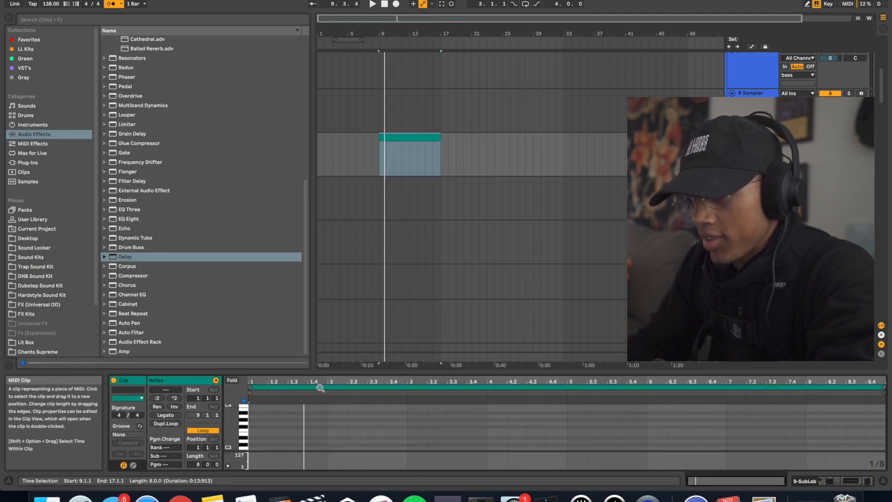
pyautogui.scroll(-1, 262, 431)
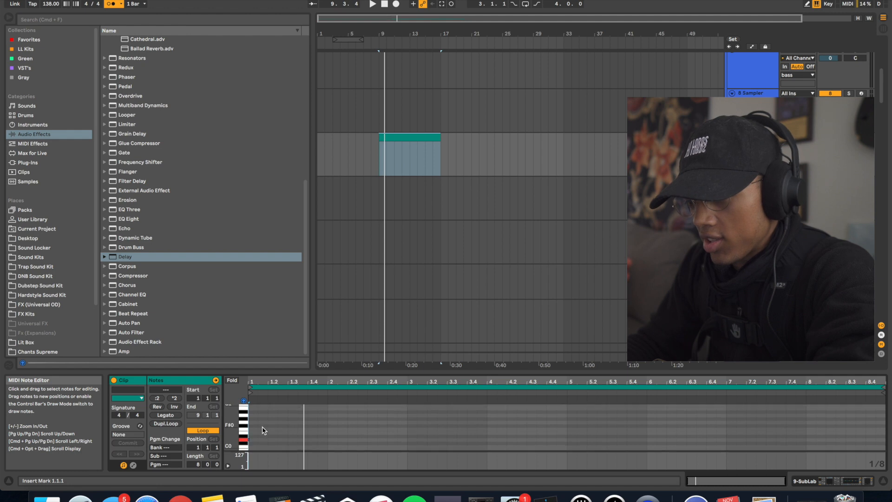
pyautogui.doubleClick(255, 439)
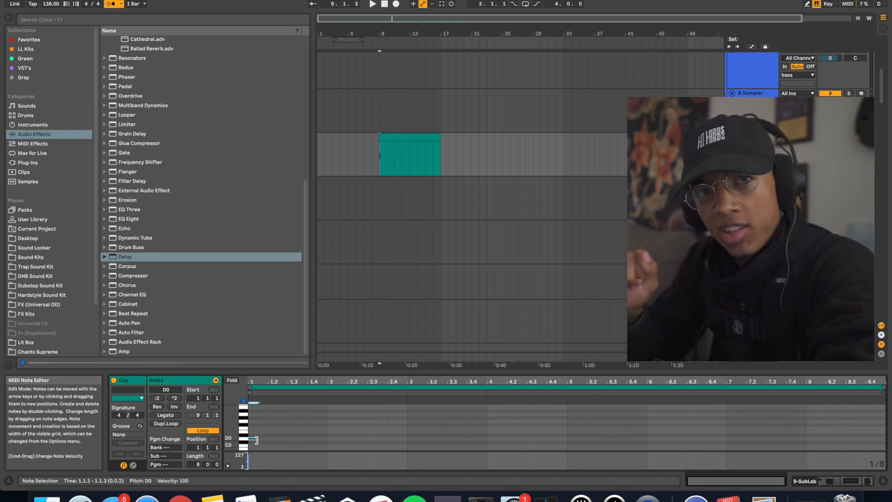
pyautogui.moveTo(256, 439); pyautogui.dragTo(297, 439)
pyautogui.press('space')
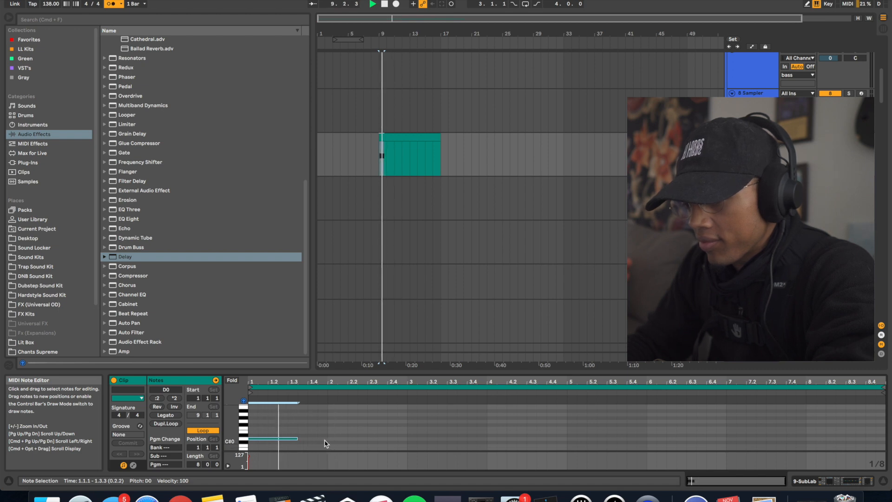
# - Duplicate the opening D0 note to 2.2.1–2.4.3 and play the bass pattern back
pyautogui.press('space')
pyautogui.moveTo(264, 430); pyautogui.dragTo(347, 446)
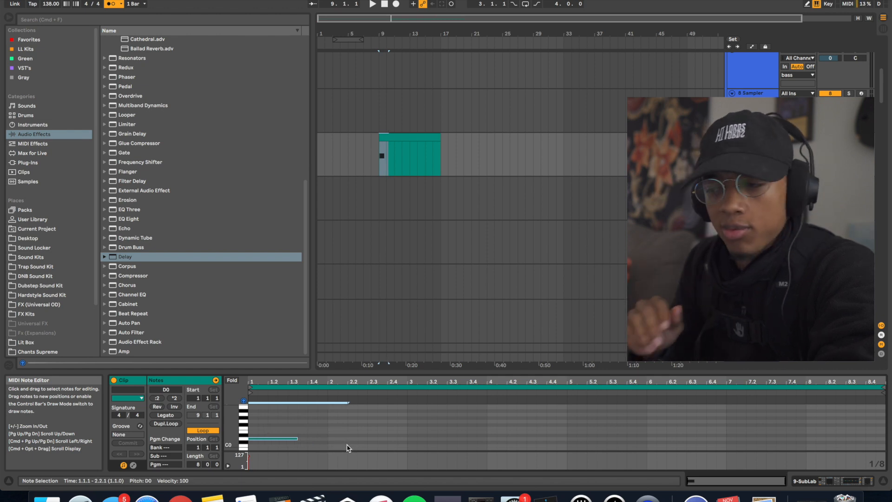
pyautogui.moveTo(273, 422); pyautogui.dragTo(309, 442)
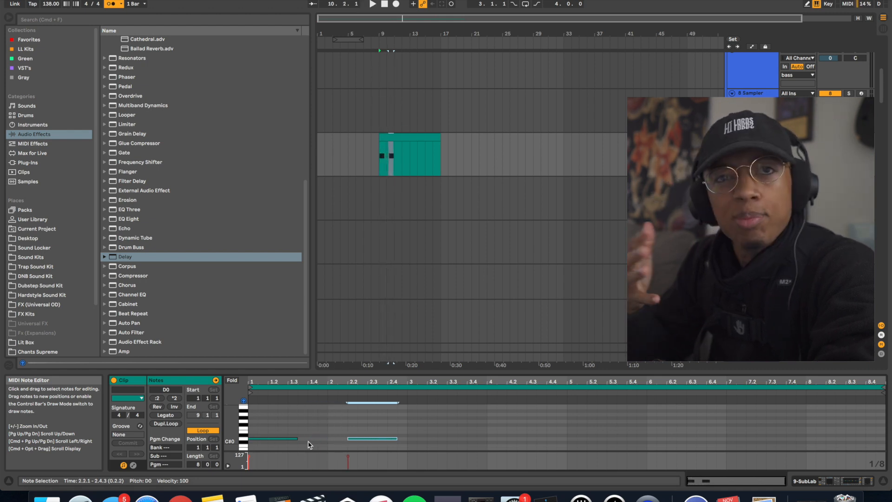
pyautogui.press('space')
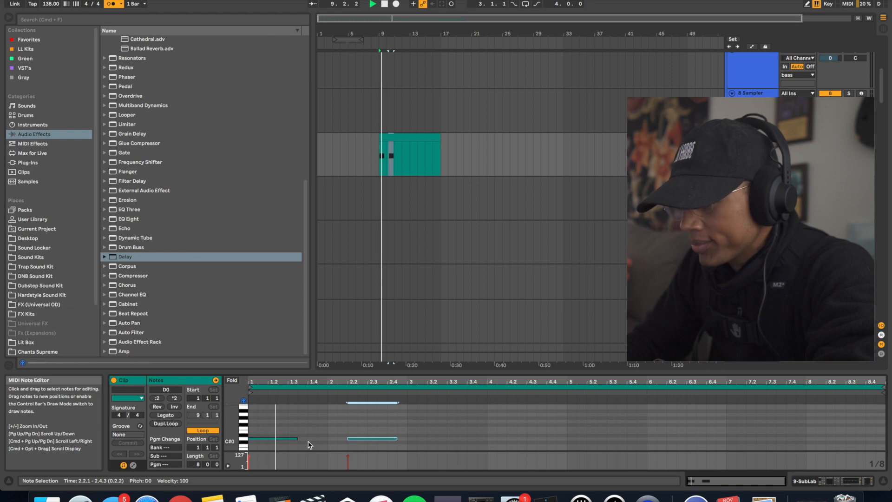
pyautogui.press('space')
# - Add a D0 note from 2.3.3 to 2.4.1 in the bass clip and check it with playback
pyautogui.doubleClick(382, 435)
pyautogui.press('Down')
pyautogui.click(395, 160)
pyautogui.press('space')
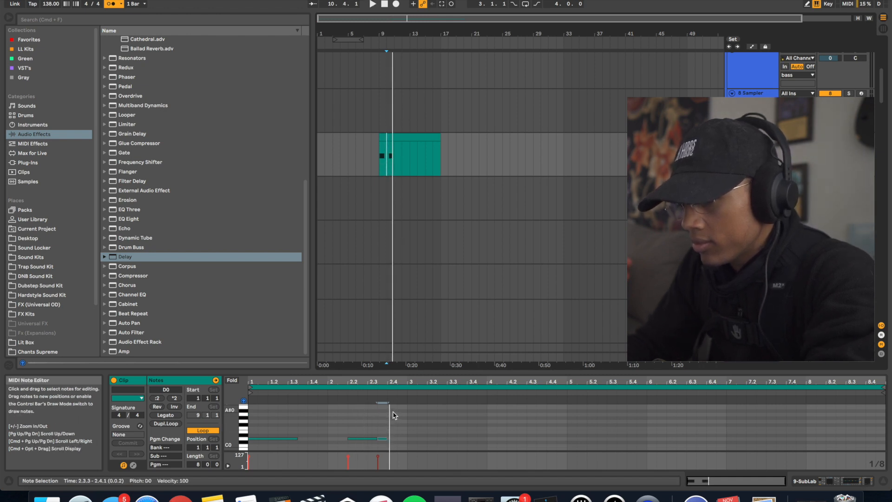
# - Add an A0 note at 2.4.1 and a D1 note at 2.4.3 to the bass clip, checking each with playback
pyautogui.doubleClick(392, 413)
pyautogui.press('space')
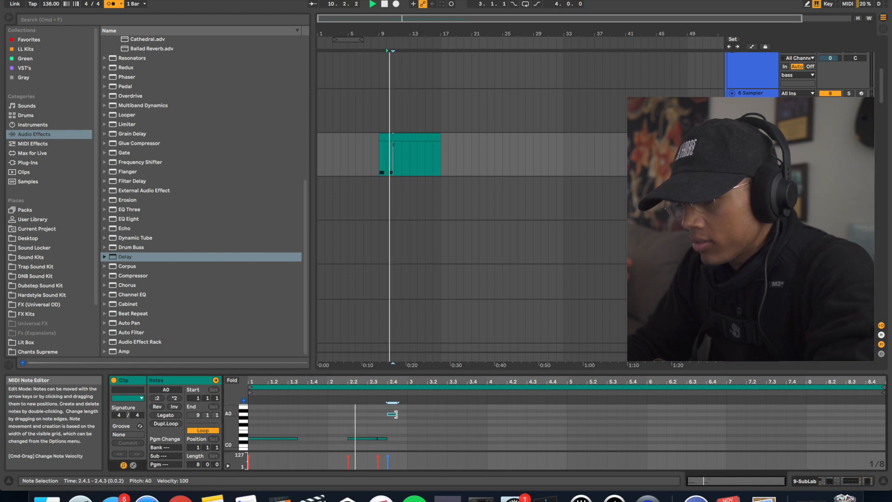
pyautogui.press('space')
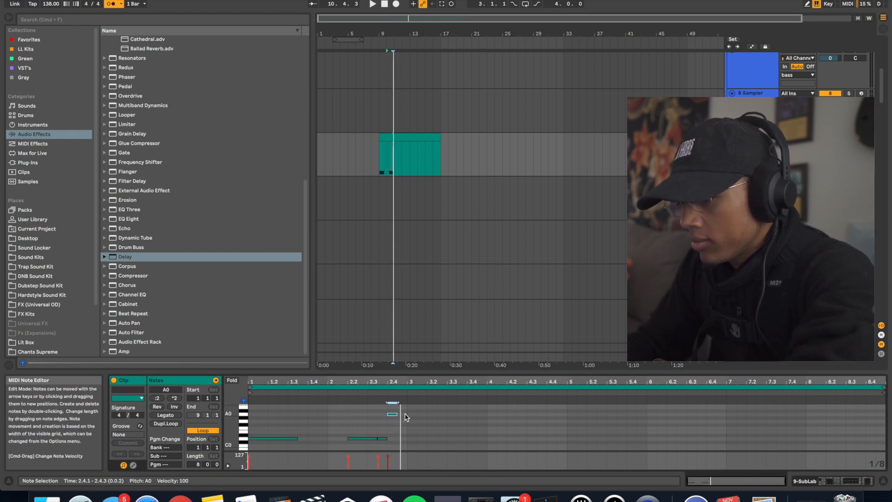
pyautogui.scroll(2, 404, 417)
pyautogui.doubleClick(403, 409)
pyautogui.press('space')
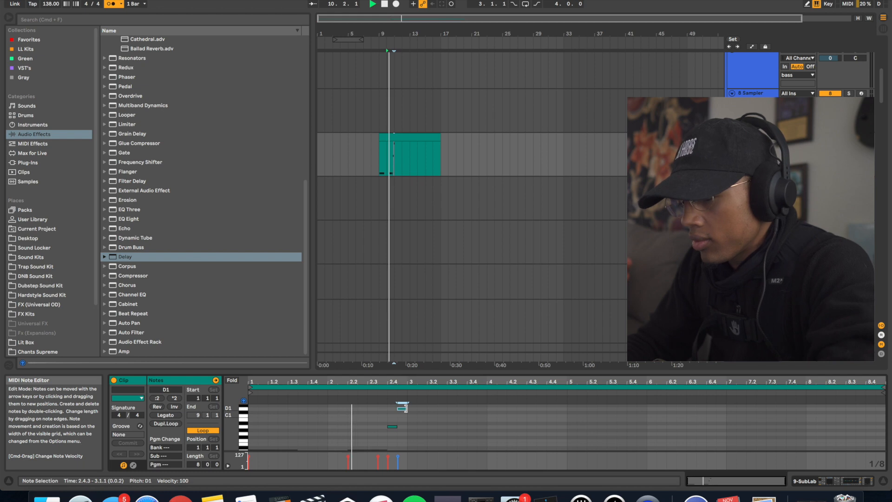
# - Repeat the two-bar bass pattern in bars 3–4 and replace the long D0 note at 3.1.1 with one ending at 3.1.3
pyautogui.scroll(-2, 397, 430)
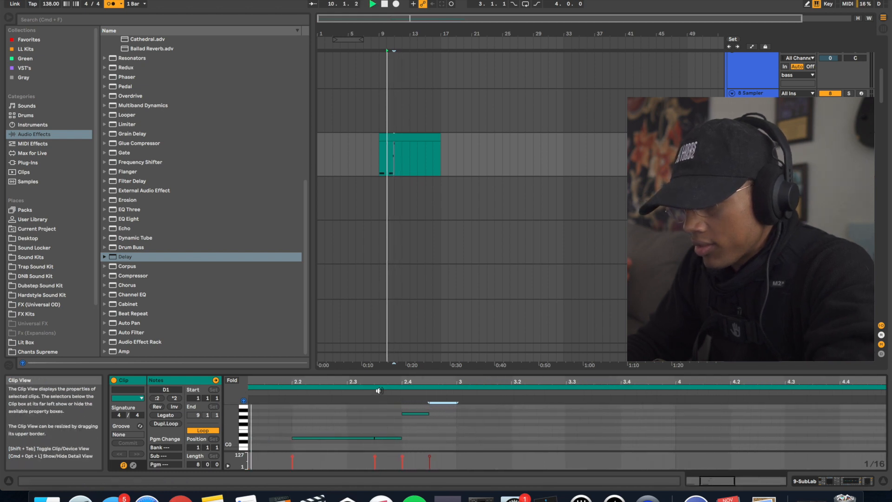
pyautogui.click(418, 430)
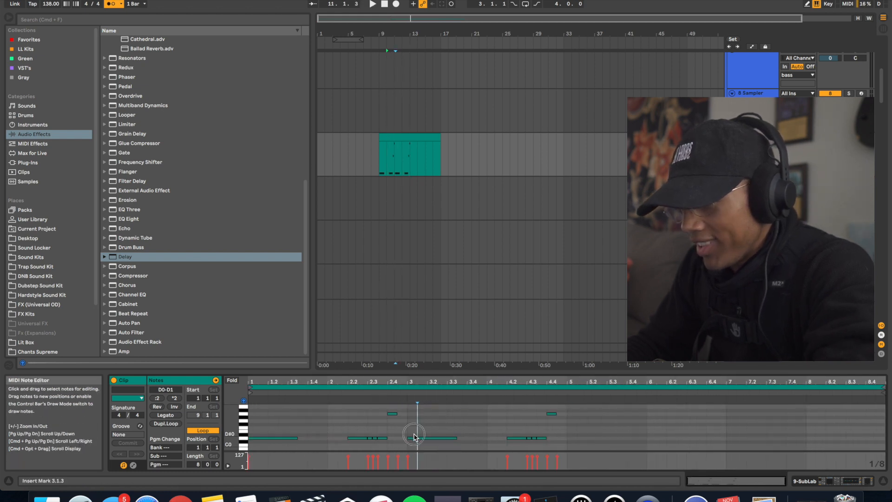
pyautogui.doubleClick(414, 435)
pyautogui.press('Down')
pyautogui.press('space')
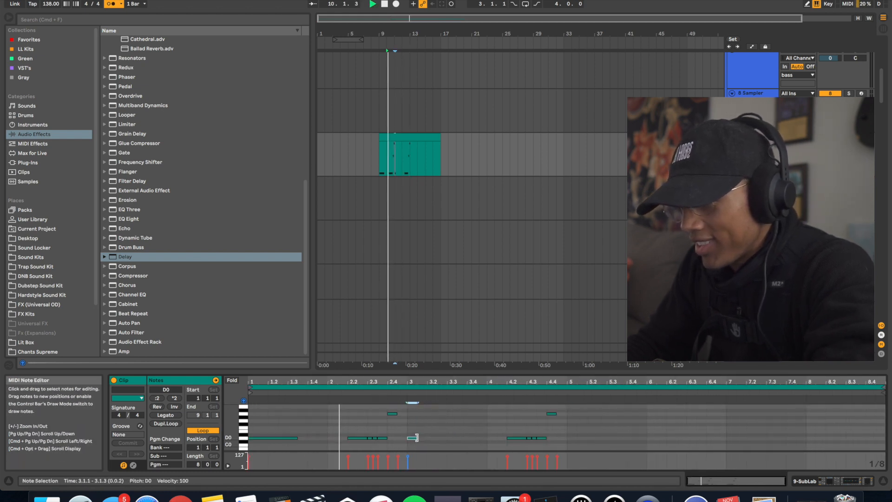
# - Extend the D0 note at 3.1.1 to 3.2.3, duplicate it directly after itself and add a short D0 note at 3.4.1
pyautogui.moveTo(415, 438); pyautogui.dragTo(435, 438)
pyautogui.press('super+d')
pyautogui.doubleClick(473, 439)
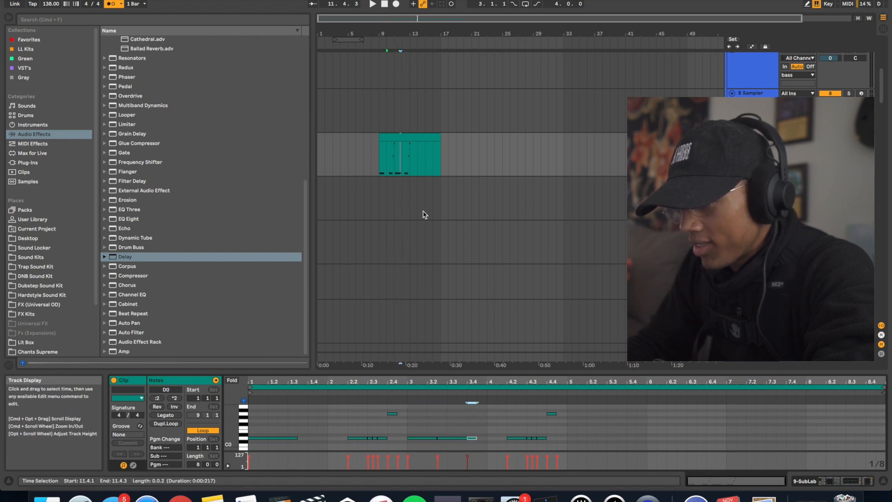
# - Play the bass from bar 12 and rework the end of the pattern's fourth bar, with A0 at 4.4.3
pyautogui.click(403, 169)
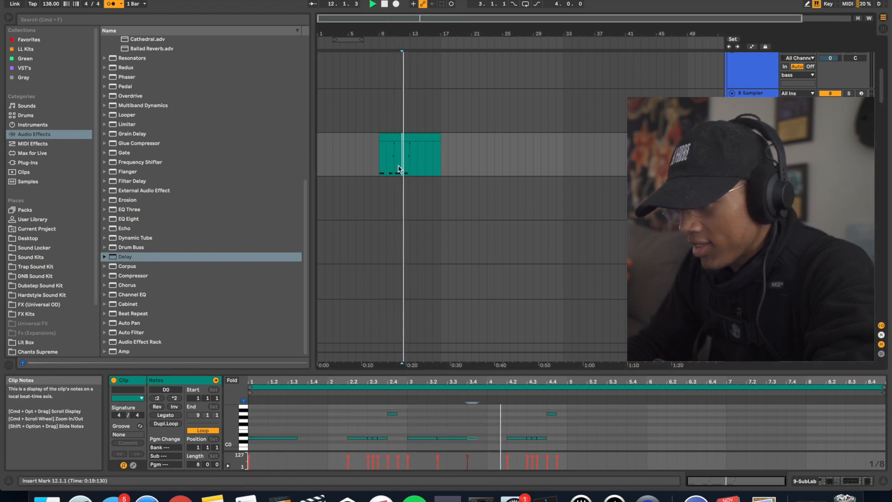
pyautogui.press('space')
pyautogui.click(474, 438)
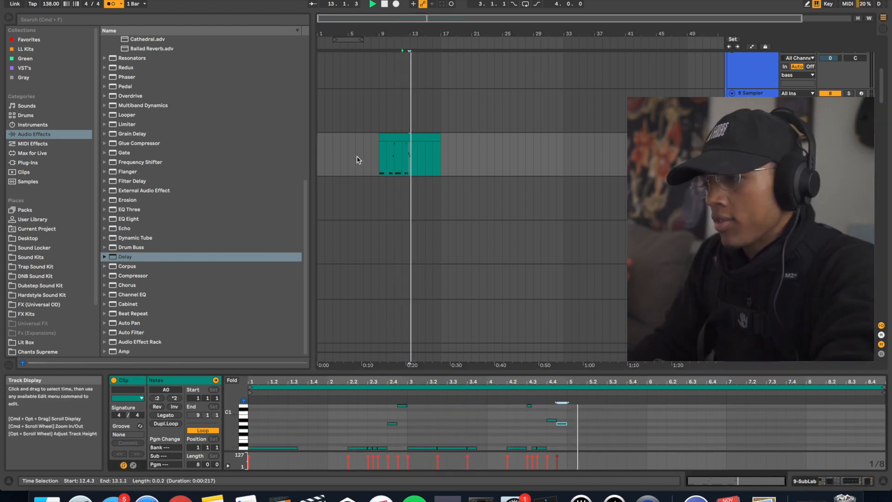
pyautogui.press('space')
# - Delete the unused part of the bass clip after bar 13 and return the start position to bar 9
pyautogui.moveTo(466, 161); pyautogui.dragTo(466, 160)
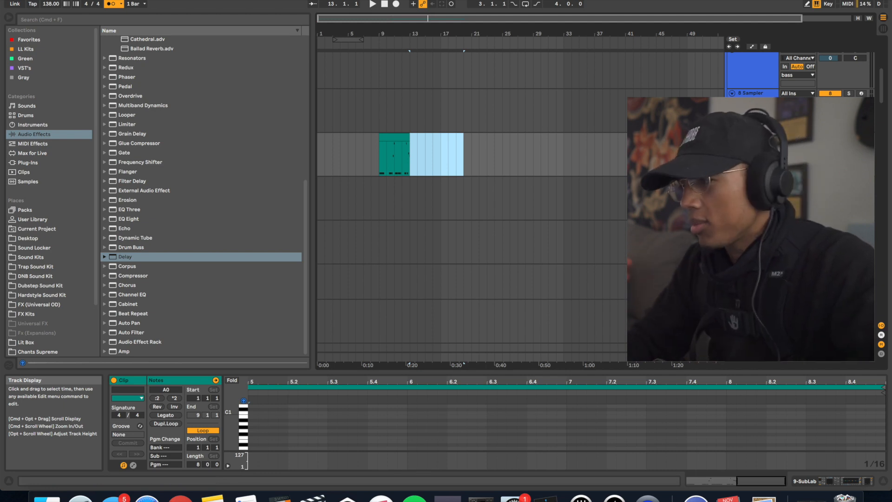
pyautogui.click(376, 153)
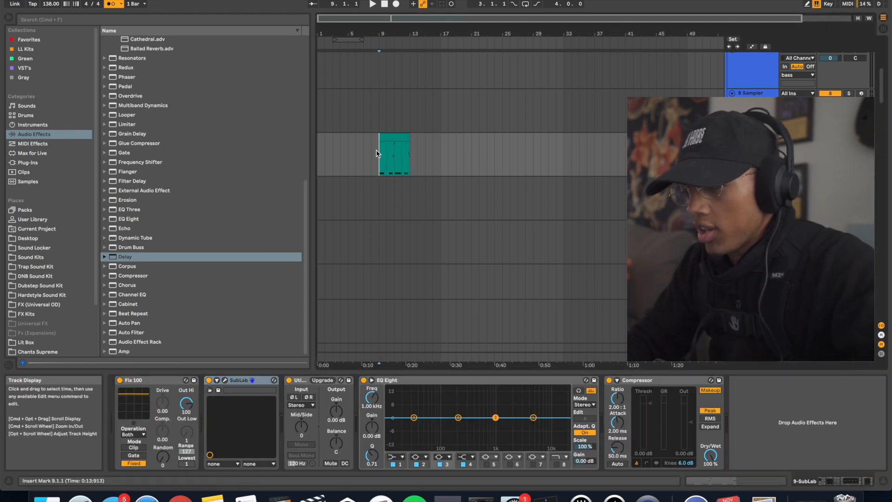
# - Open SubLab, set the filter resonance to 6% and raise the X-Sub lows level to -4.3 dB while listening
pyautogui.click(224, 379)
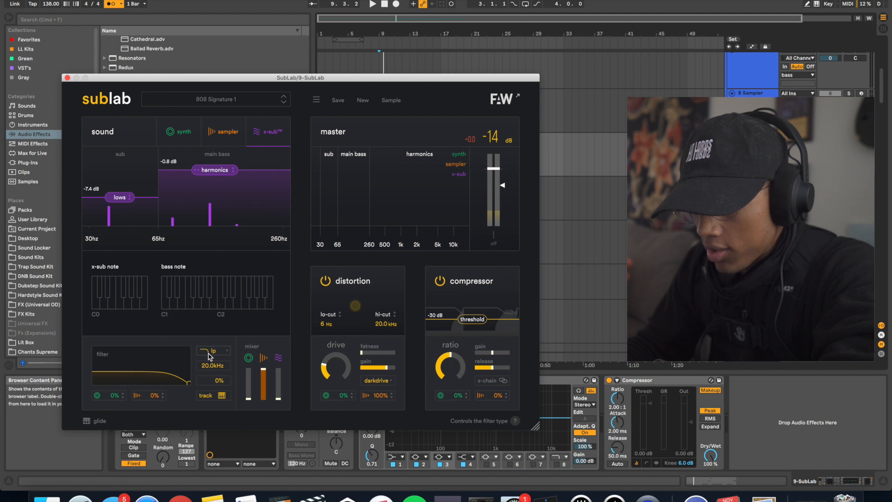
pyautogui.moveTo(188, 383)
pyautogui.mouseDown()
pyautogui.moveTo(140, 350)
pyautogui.moveTo(189, 346)
pyautogui.moveTo(199, 380)
pyautogui.mouseUp()
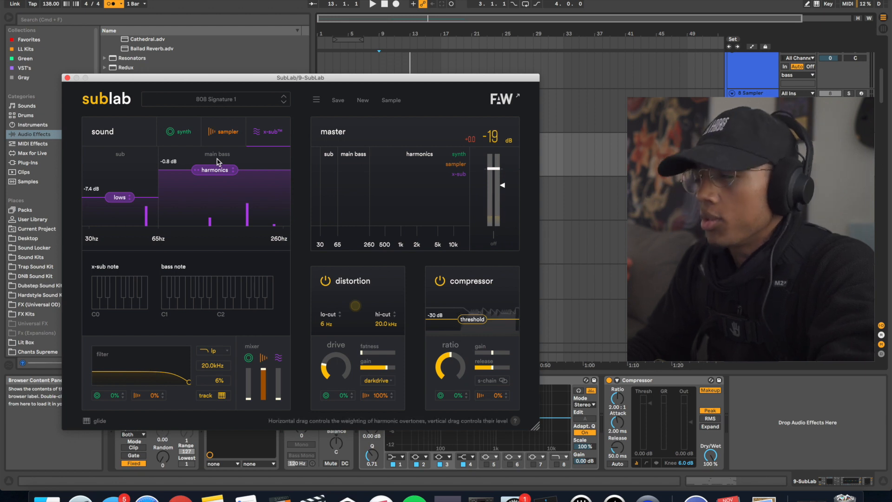
pyautogui.press('space')
pyautogui.moveTo(120, 197); pyautogui.dragTo(116, 186)
pyautogui.moveTo(116, 186); pyautogui.dragTo(117, 184)
pyautogui.press('space')
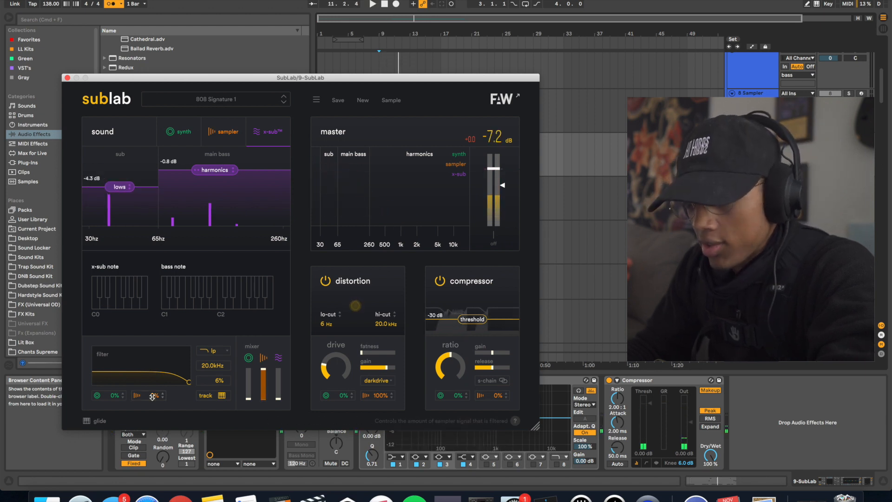
# - Set the amount of sampler signal sent through SubLab's filter to 4%, comparing settings during playback
pyautogui.moveTo(152, 378); pyautogui.dragTo(148, 345)
pyautogui.press('space')
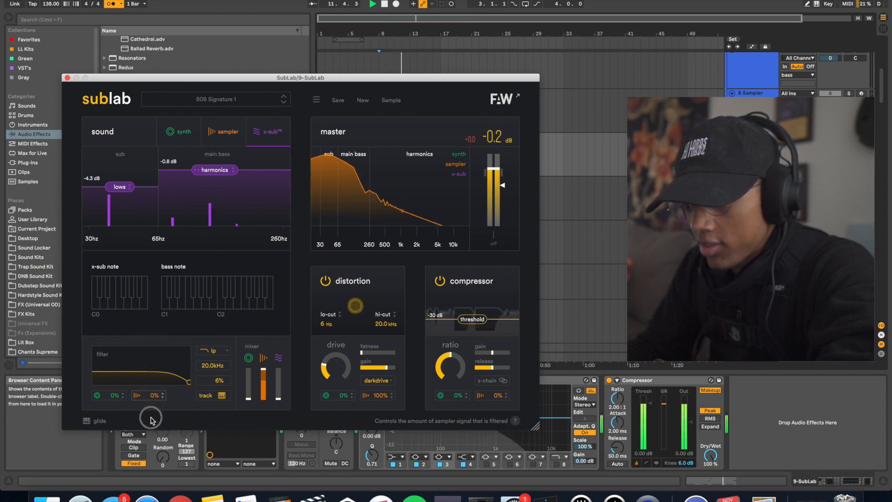
pyautogui.moveTo(154, 400); pyautogui.dragTo(155, 392)
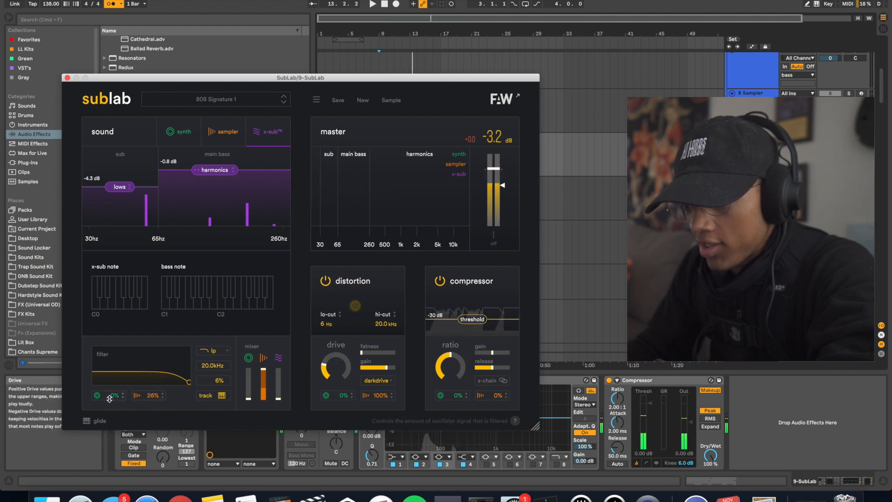
pyautogui.press('space')
pyautogui.press('space')
pyautogui.click(108, 399)
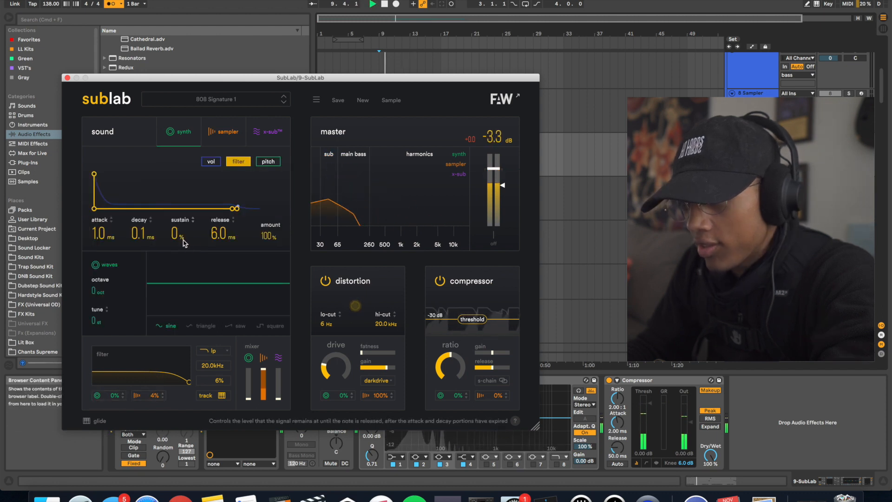
# - Set SubLab's volume envelope to 2.0 s decay, 13% sustain and 1.7 s release, and close the plug-in
pyautogui.click(211, 161)
pyautogui.moveTo(138, 233)
pyautogui.mouseDown()
pyautogui.moveTo(138, 201)
pyautogui.moveTo(138, 223)
pyautogui.mouseUp()
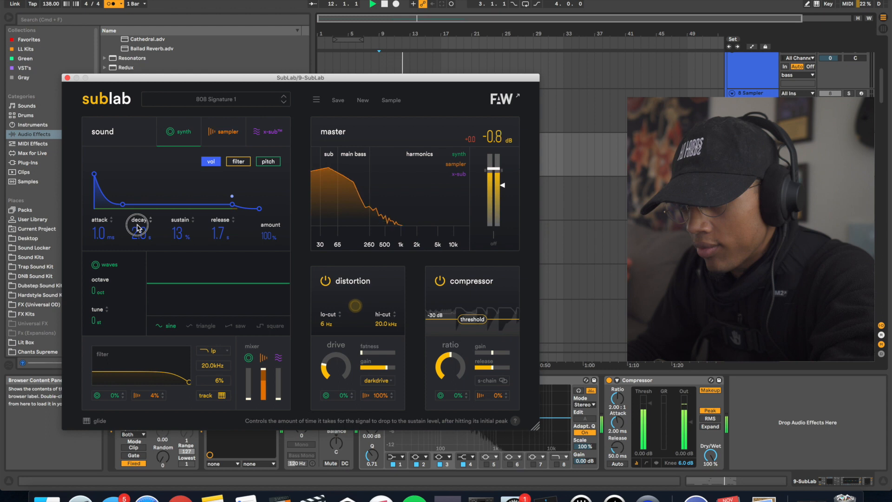
pyautogui.press('space')
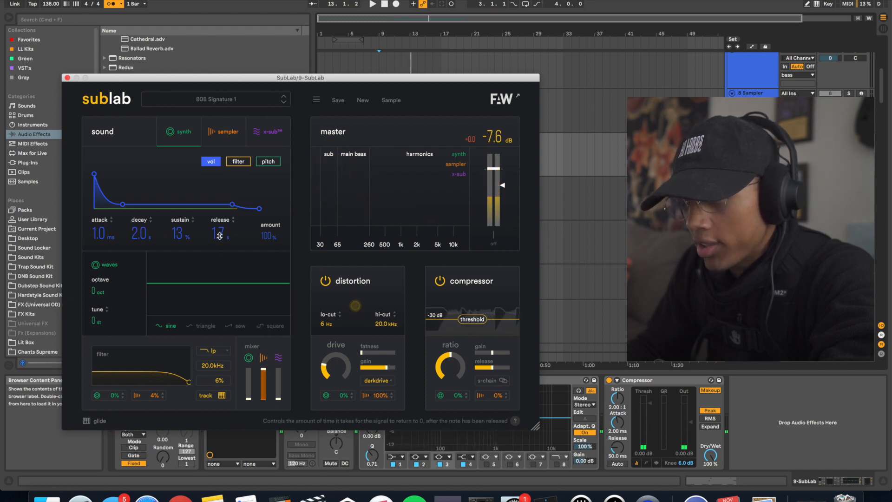
pyautogui.click(68, 77)
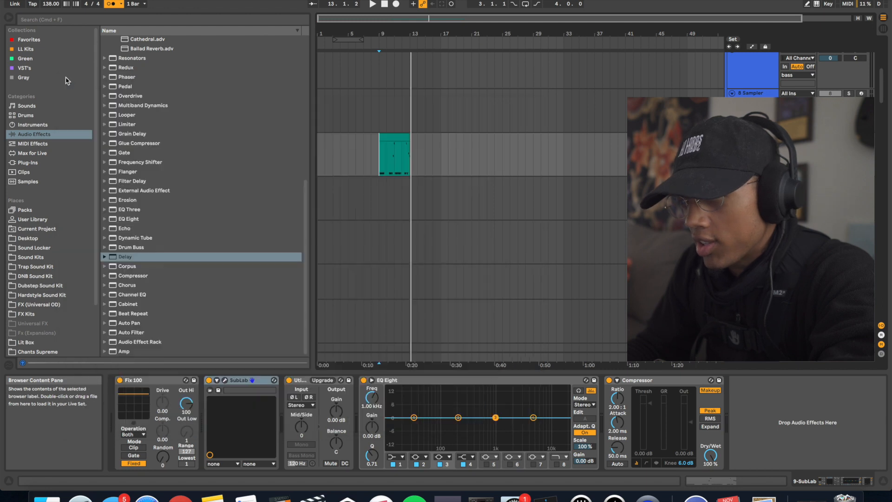
# - Solo the LL Hip Hop Kit drum track and its Ducko_kick_01 pad
pyautogui.scroll(3, 471, 209)
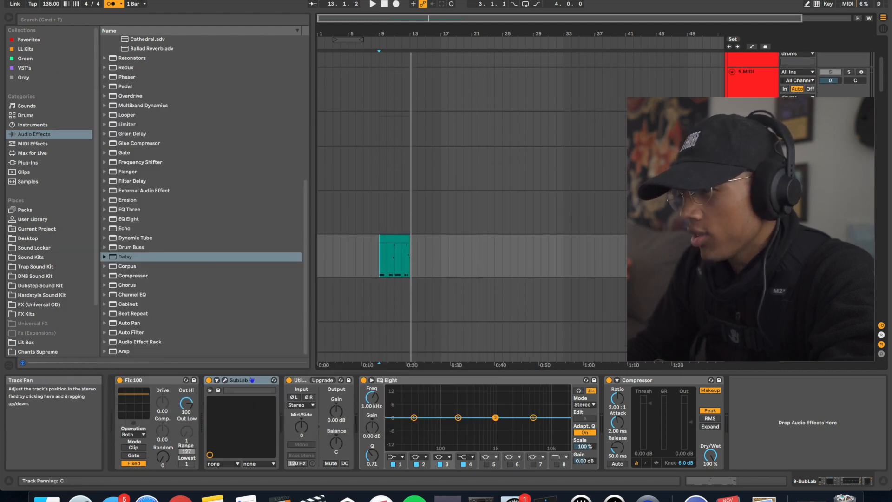
pyautogui.scroll(5, 751, 186)
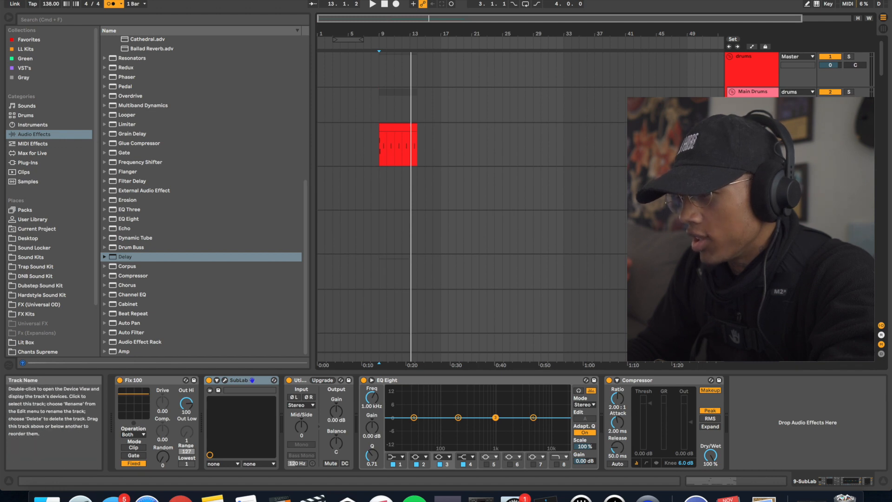
pyautogui.click(751, 144)
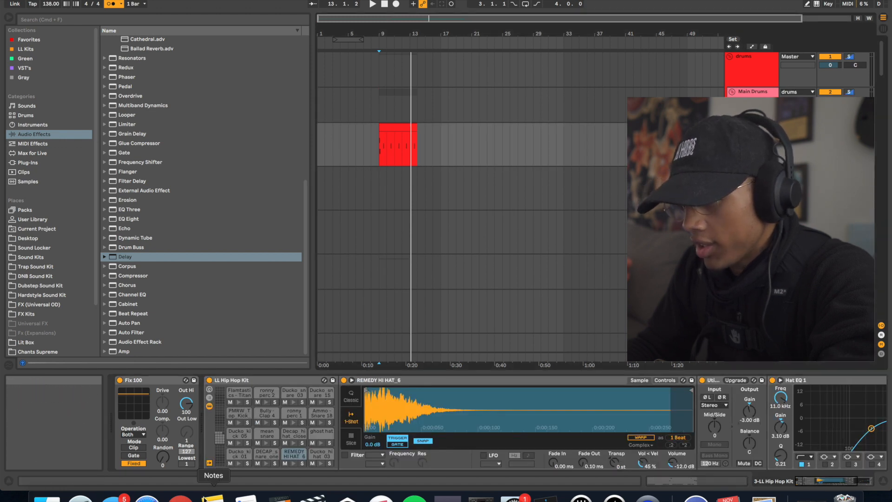
pyautogui.click(238, 463)
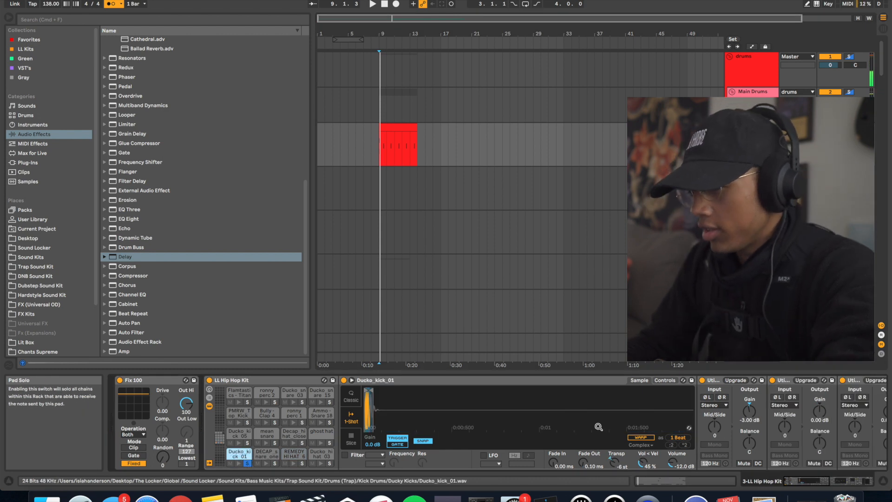
# - Adjust the Ducko_kick_01 sample's transposition while playing the drums from bar 9
pyautogui.hscroll(3, 699, 420)
pyautogui.press('space')
pyautogui.press('space')
pyautogui.hscroll(3, 522, 463)
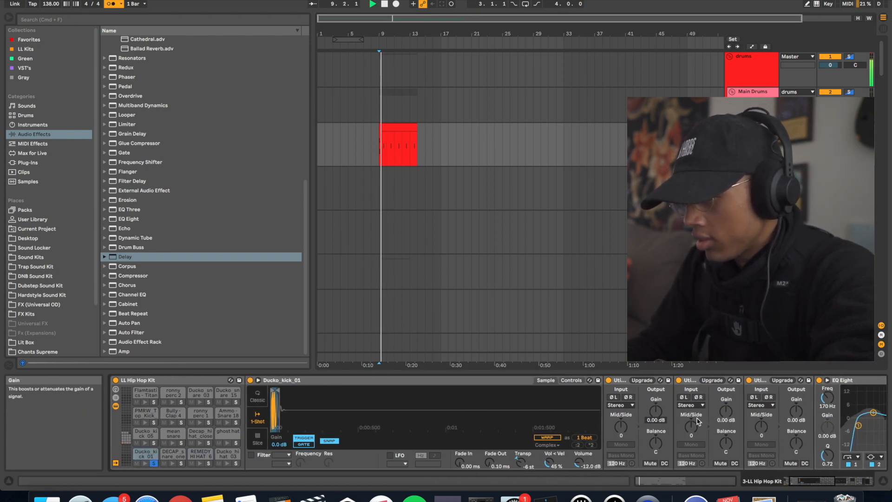
pyautogui.press('space')
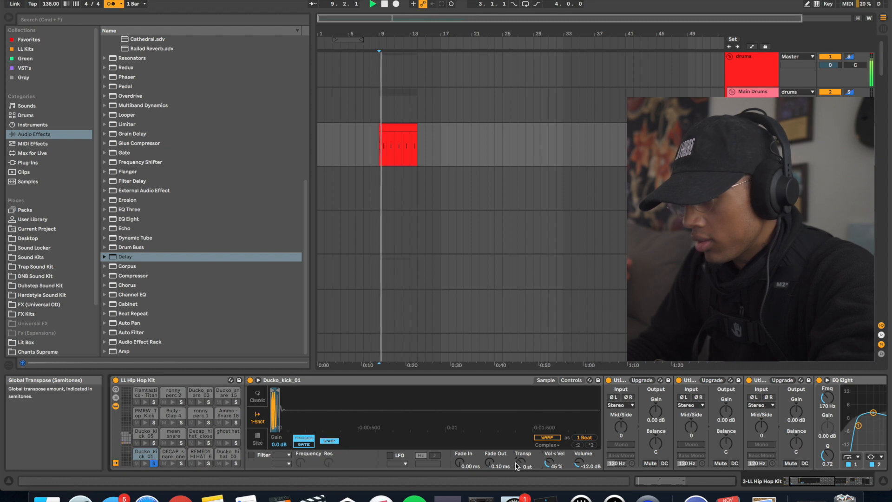
pyautogui.click(380, 137)
pyautogui.press('space')
# - Add a Ducko_kick_01 note at 2.2.1 in the drum clip and play the pattern
pyautogui.click(389, 128)
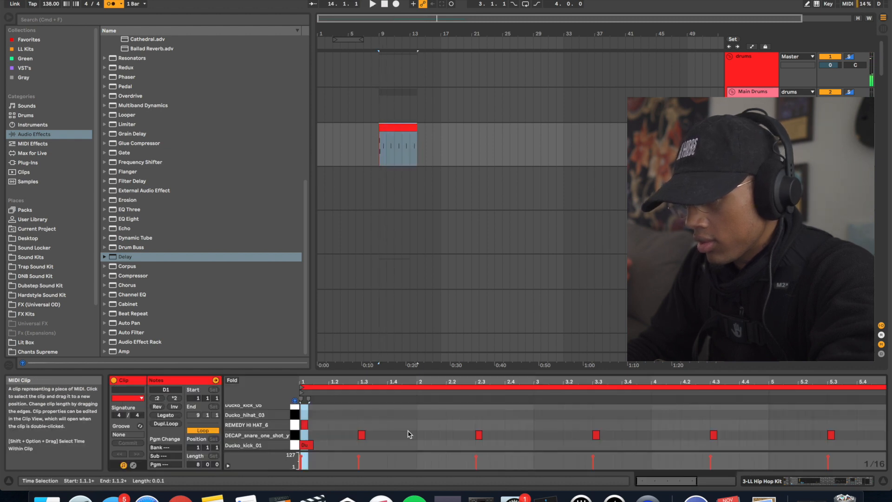
pyautogui.doubleClick(448, 444)
pyautogui.press('space')
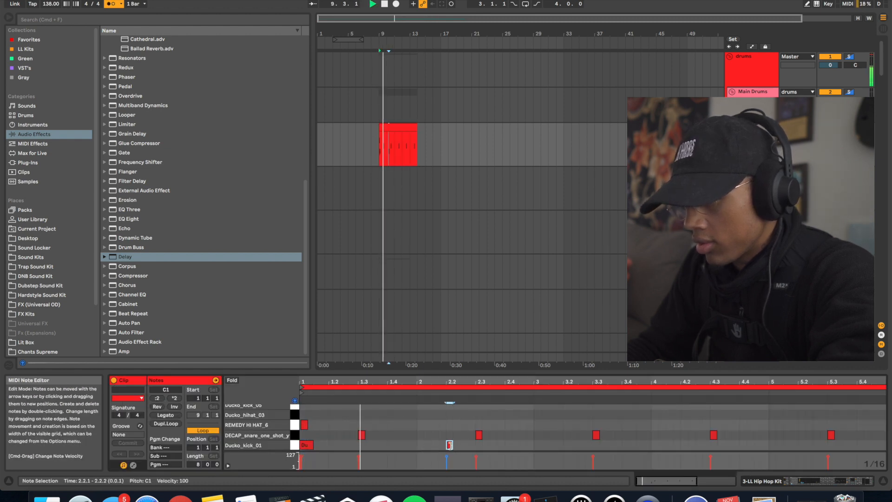
pyautogui.press('space')
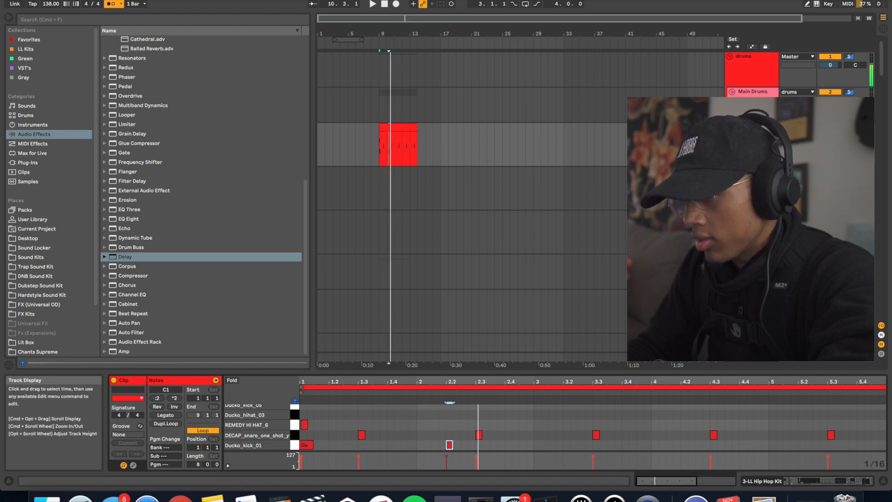
# - On the bass group's first sidechain compressor, set the threshold to -63.8 dB and the release to 45.0 ms during playback
pyautogui.hotkey('shift', 'Tab')
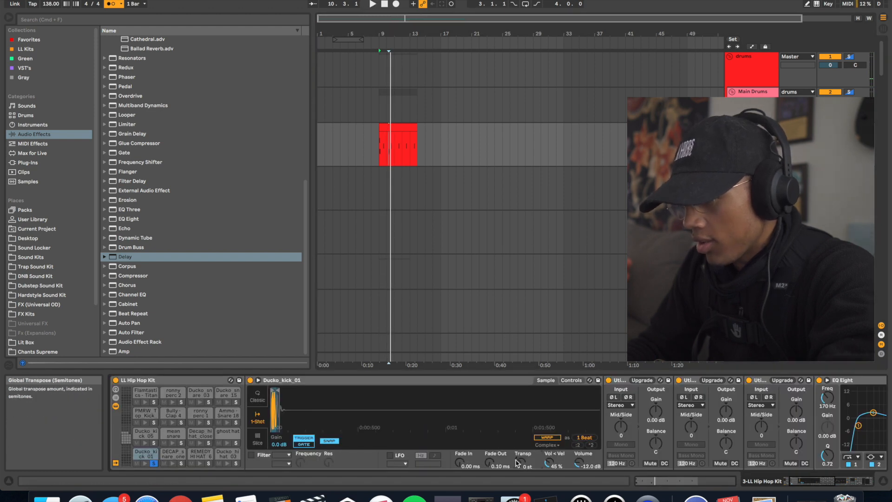
pyautogui.hscroll(3, 518, 463)
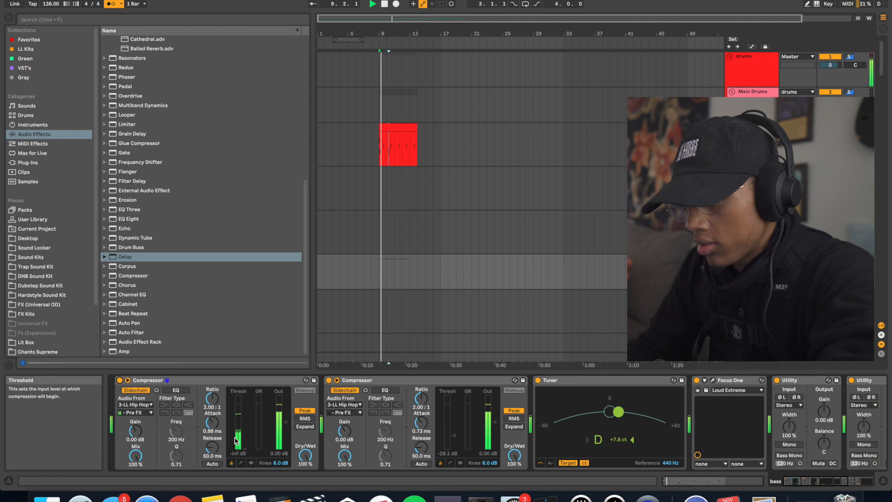
pyautogui.moveTo(212, 447)
pyautogui.mouseDown()
pyautogui.moveTo(212, 430)
pyautogui.moveTo(212, 460)
pyautogui.mouseUp()
pyautogui.press('space')
pyautogui.press('space')
pyautogui.press('space')
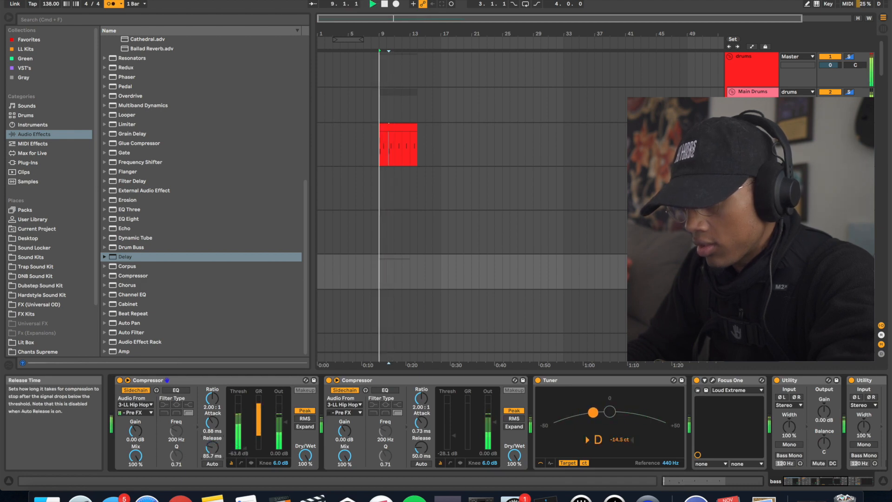
pyautogui.press('space')
pyautogui.press('space')
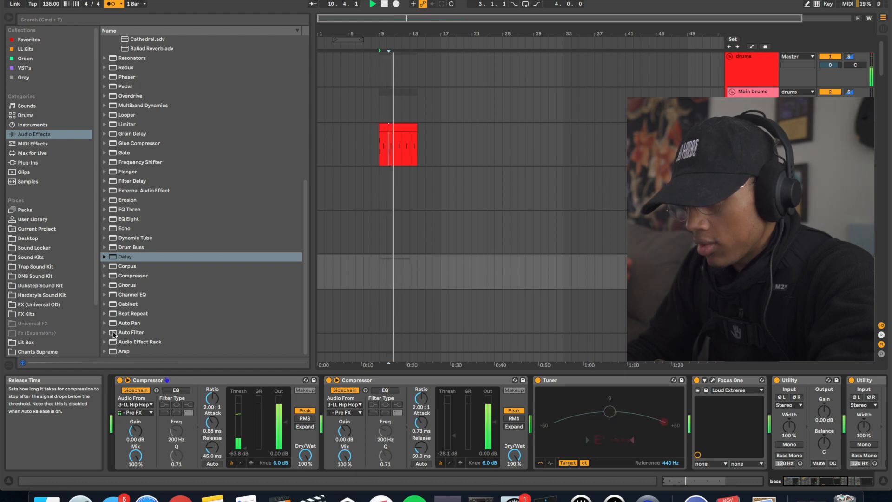
pyautogui.press('space')
# - Add Ducko_kick_01 notes to the drum clip at 3.1.1, 3.2.3, 3.3.4, 3.4.1 and around 4.2, playing it to check
pyautogui.doubleClick(402, 136)
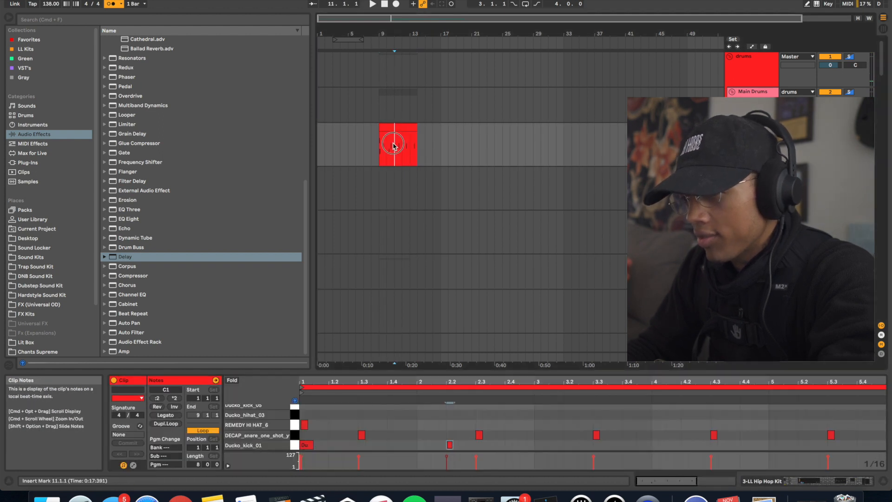
pyautogui.doubleClick(537, 444)
pyautogui.doubleClick(574, 444)
pyautogui.press('Right')
pyautogui.press('space')
pyautogui.doubleClick(620, 446)
pyautogui.press('space')
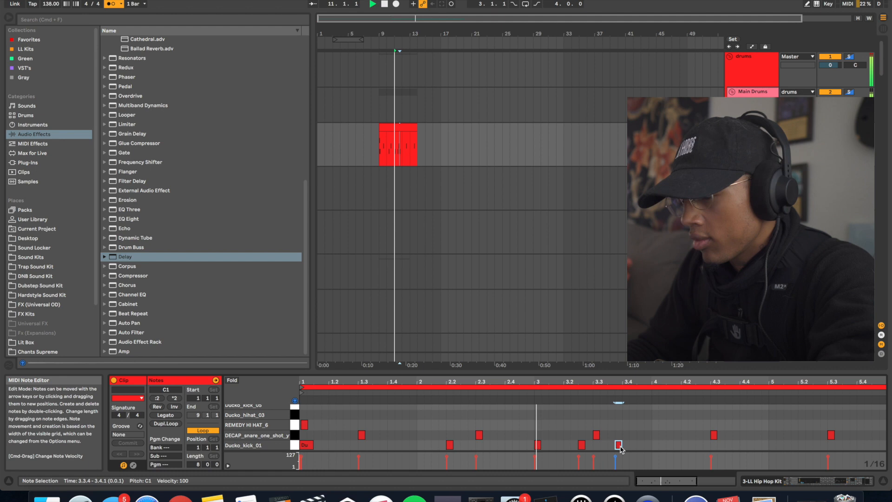
pyautogui.press('super+d')
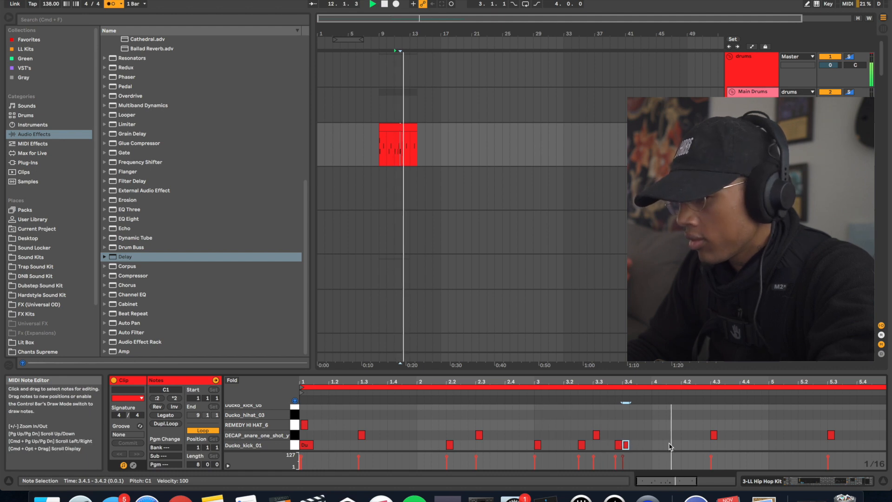
pyautogui.doubleClick(686, 445)
pyautogui.press('space')
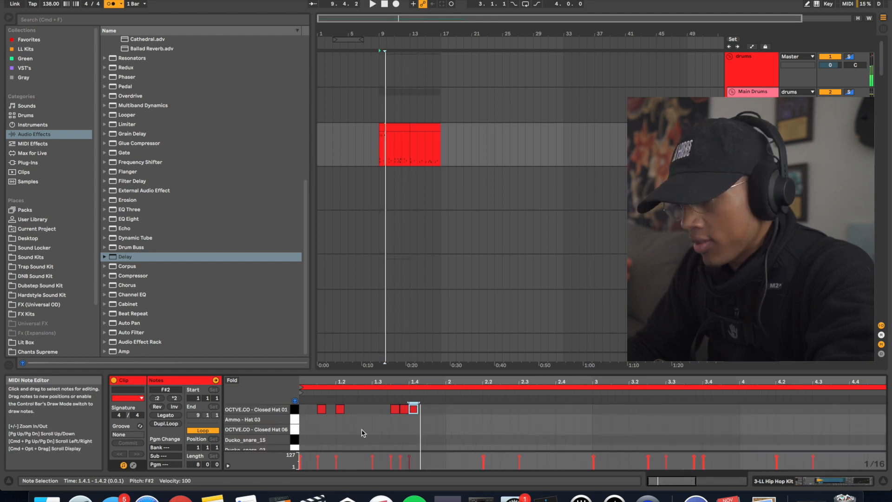
# - Extend the OCTVE.CO - Closed Hat 01 pattern with notes from the end of bar 1 through bar 2 of the clip
pyautogui.click(363, 430)
pyautogui.doubleClick(421, 408)
pyautogui.doubleClick(431, 409)
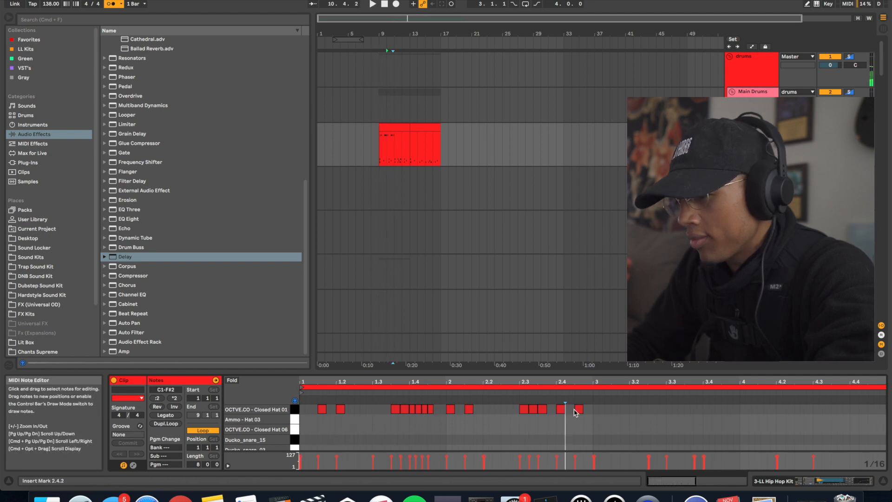
pyautogui.click(578, 412)
# - Continue the OCTVE.CO - Closed Hat 01 pattern through bars 3 and 4 by repeatedly duplicating and shifting the last note
pyautogui.press('space')
pyautogui.press('super+d')
pyautogui.press('Right')
pyautogui.press('super+d')
pyautogui.press('Right')
pyautogui.press('super+d')
pyautogui.press('Right')
pyautogui.press('super+d')
pyautogui.press('Right')
pyautogui.press('super+d')
pyautogui.press('Right')
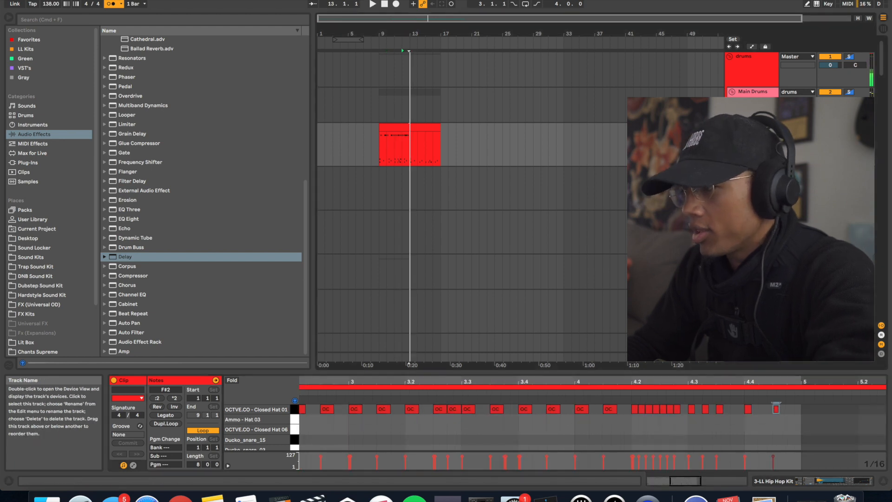
# - Listen to the LL Hip Hop Kit pads and repeat the four-bar drum clip over bars 13 to 17
pyautogui.hotkey('shift', 'Tab')
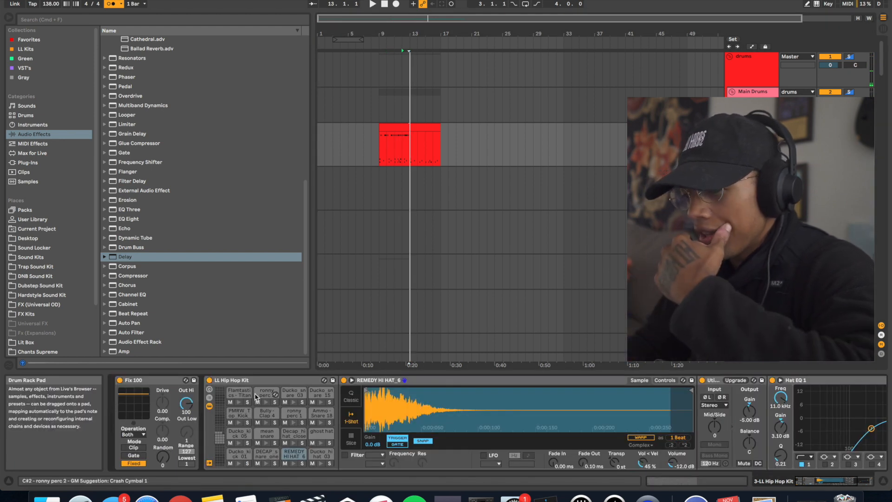
pyautogui.press('space')
pyautogui.click(219, 428)
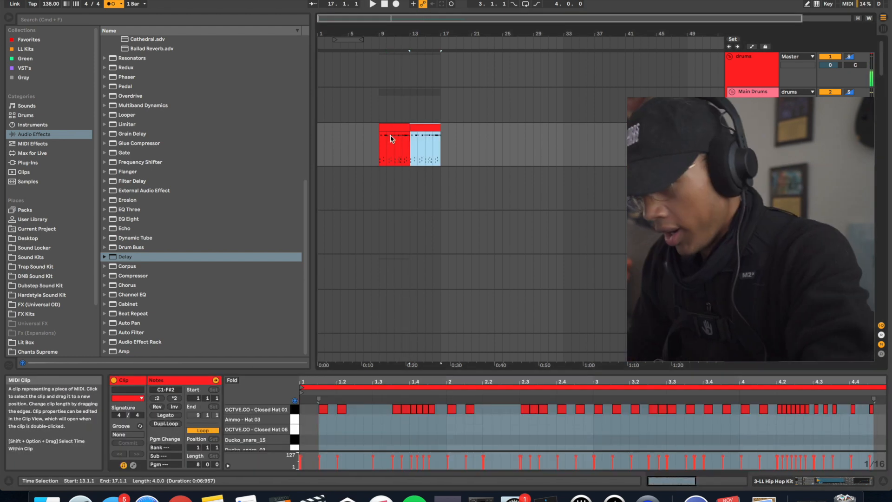
# - Unsolo the drums, play the whole arrangement from bar 1 and switch off the metronome
pyautogui.click(340, 149)
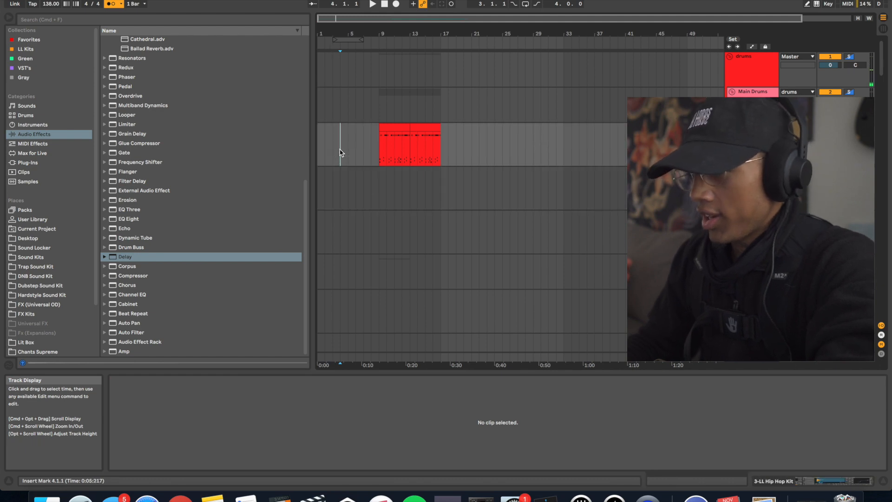
pyautogui.click(318, 142)
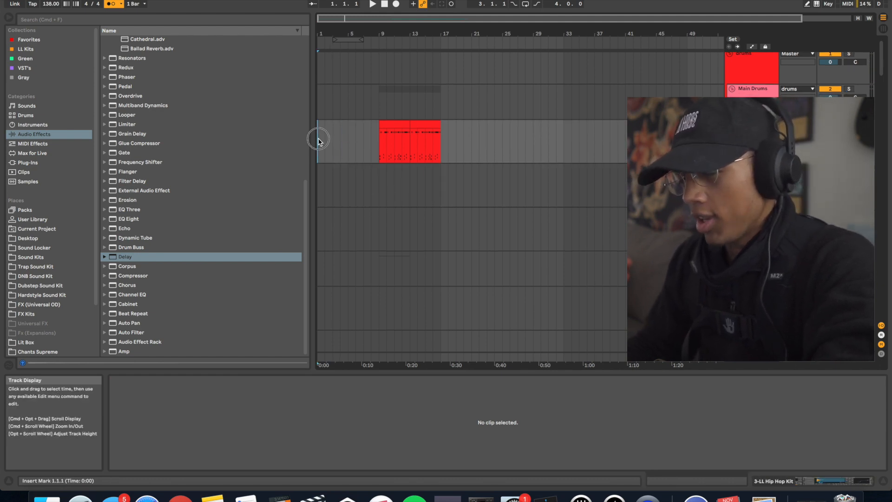
pyautogui.press('space')
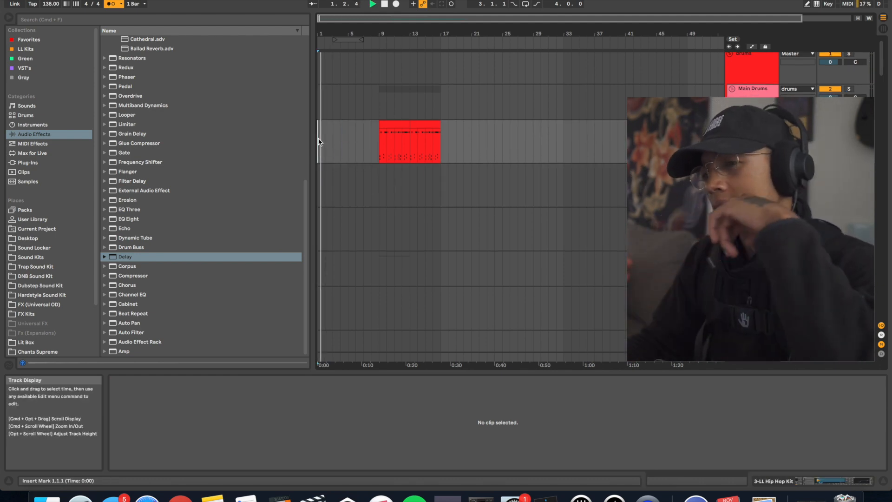
pyautogui.click(110, 4)
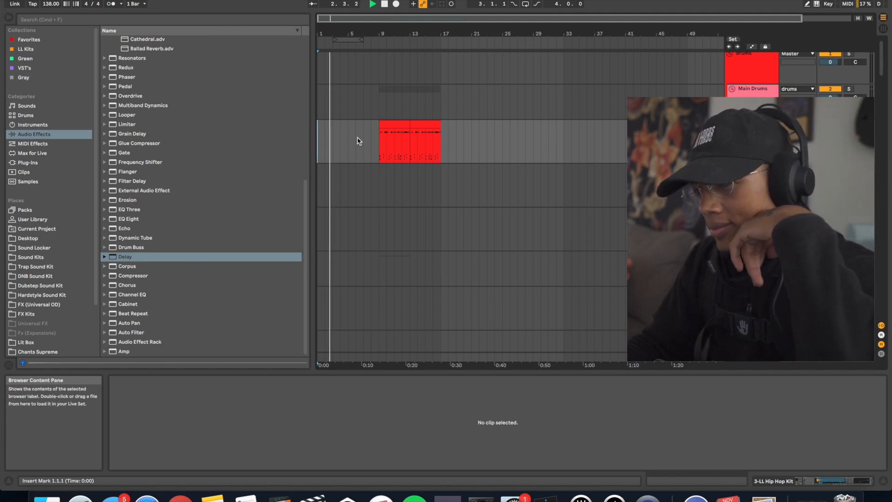
pyautogui.scroll(-10, 392, 211)
pyautogui.scroll(8, 392, 207)
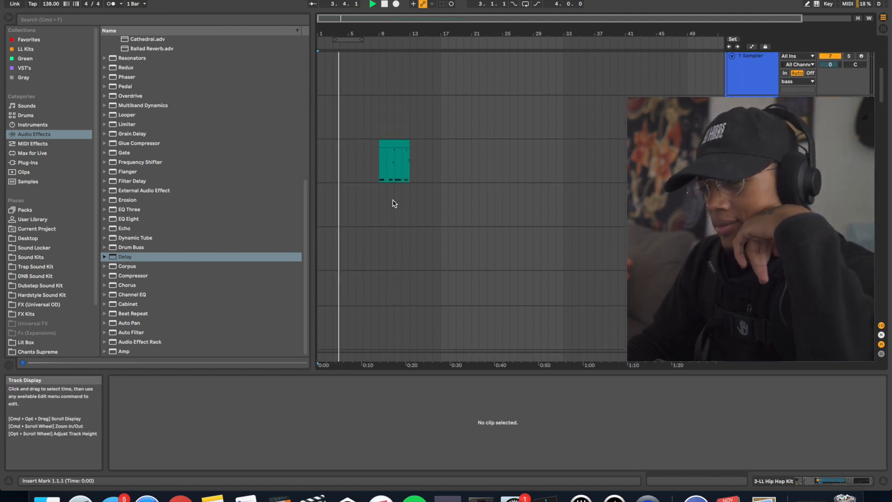
pyautogui.click(391, 125)
pyautogui.moveTo(390, 125); pyautogui.dragTo(347, 129)
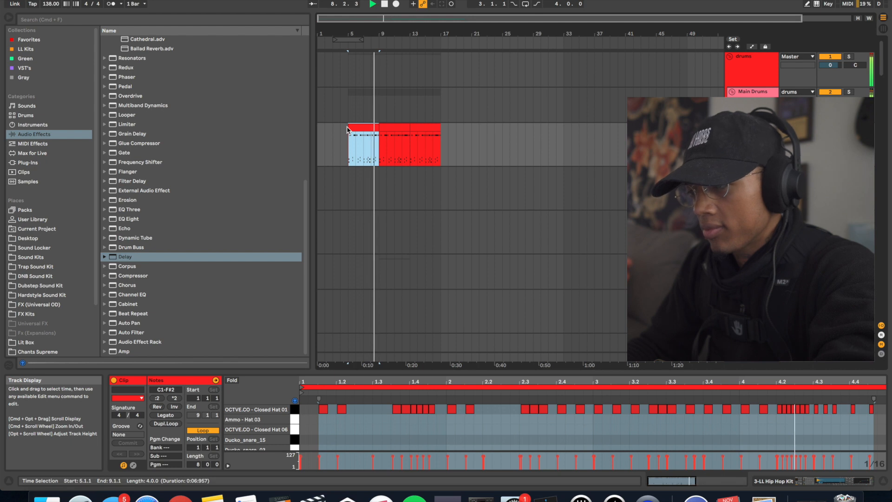
pyautogui.press('Delete')
# - Duplicate the SubLab bass clip so that it also fills bars 13 to 17
pyautogui.scroll(-8, 352, 139)
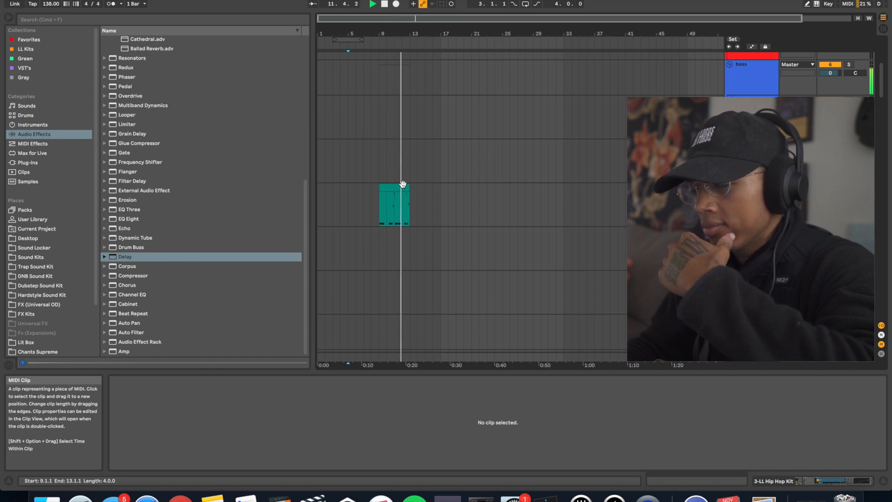
pyautogui.click(400, 195)
pyautogui.press('super+d')
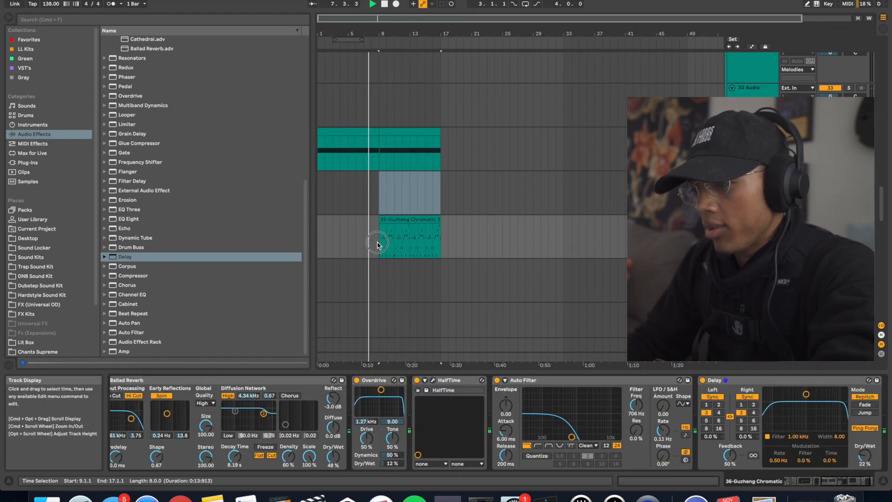
# - Raise the Utility gain on the Guzheng Chromatic track to 8.33 dB while playing from bar 9
pyautogui.click(378, 242)
pyautogui.press('space')
pyautogui.press('space')
pyautogui.hscroll(-10, 359, 411)
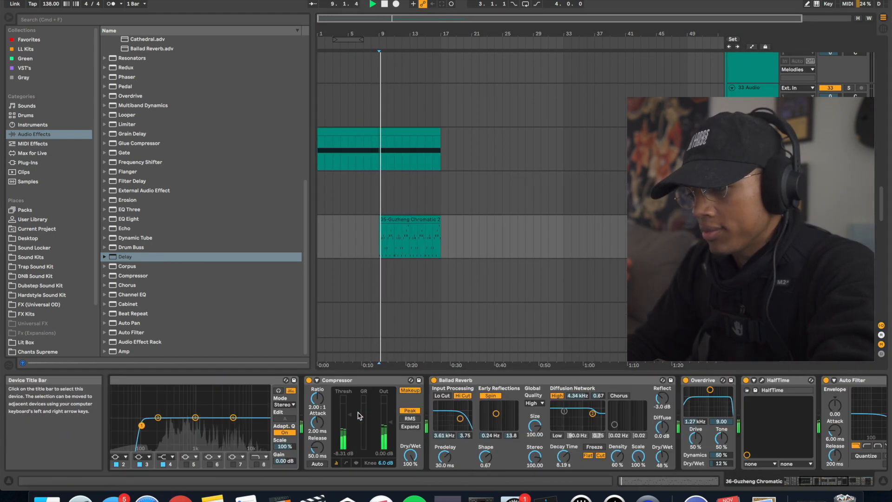
pyautogui.moveTo(211, 411); pyautogui.dragTo(211, 399)
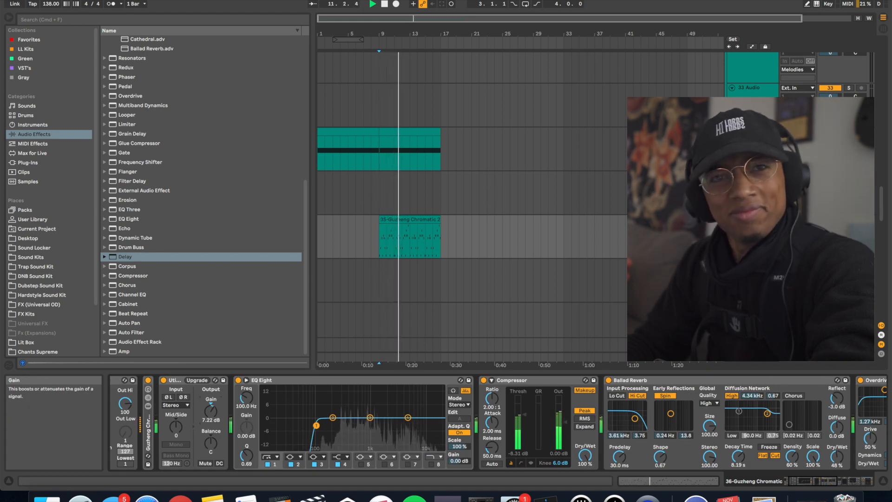
pyautogui.moveTo(210, 399); pyautogui.dragTo(210, 395)
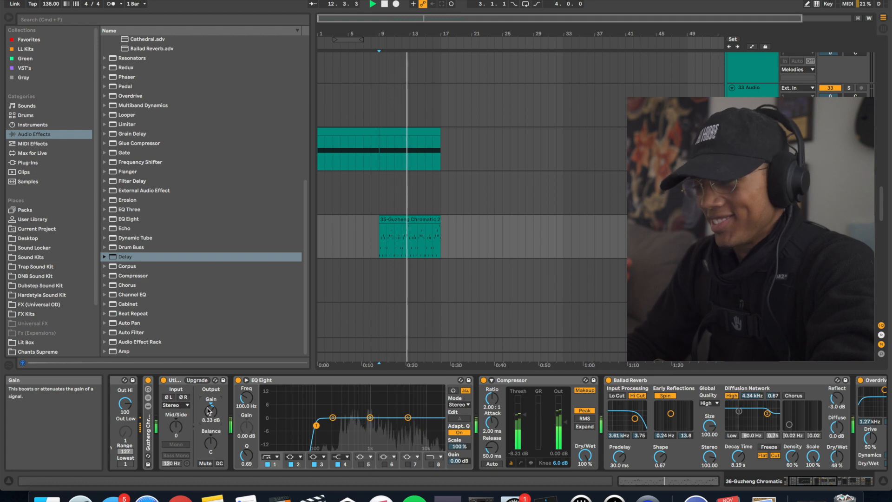
# - Review the Guzheng clip's notes, lower the track's Utility gain to 6.33 dB and stop playback at bar 9
pyautogui.doubleClick(400, 224)
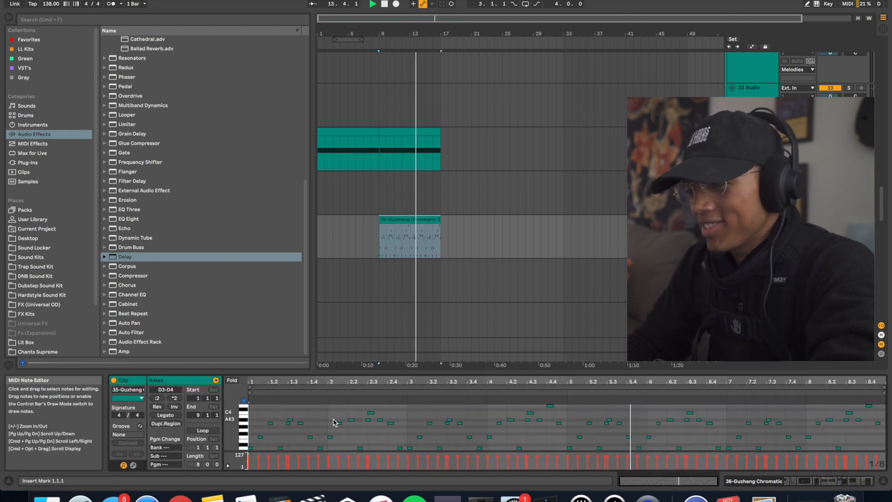
pyautogui.click(376, 243)
pyautogui.press('space')
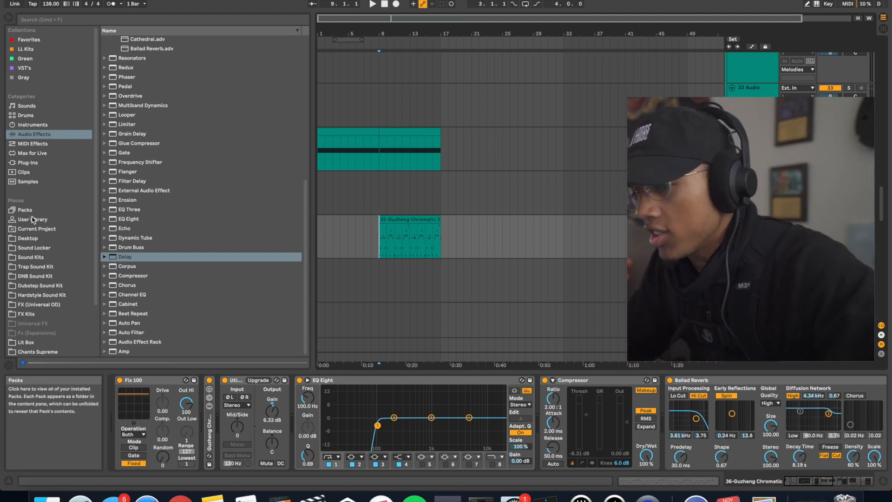
# - Download the Got That Swing kit from Arcade's Virtuoso line and load it into the instrument
pyautogui.click(26, 269)
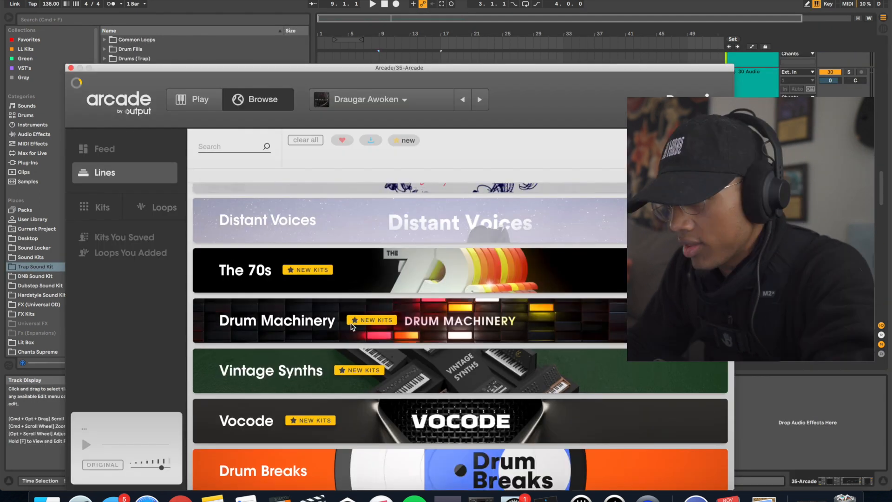
pyautogui.scroll(2, 351, 324)
pyautogui.click(354, 282)
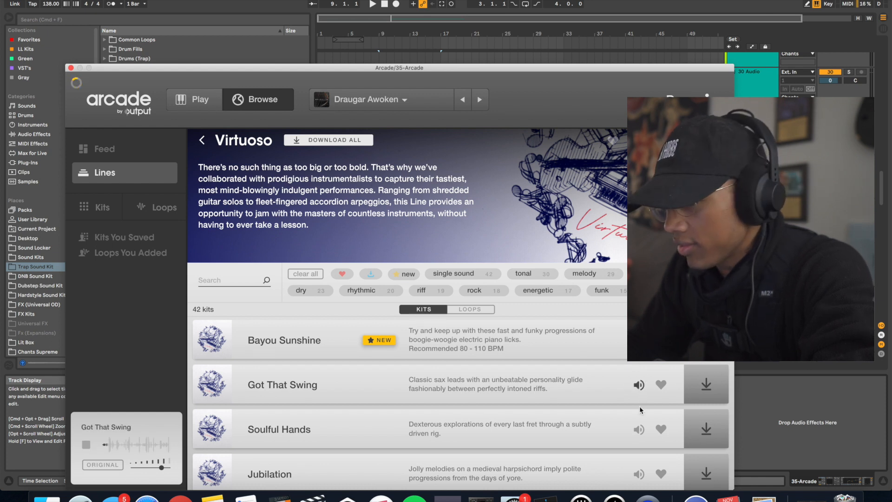
pyautogui.click(698, 385)
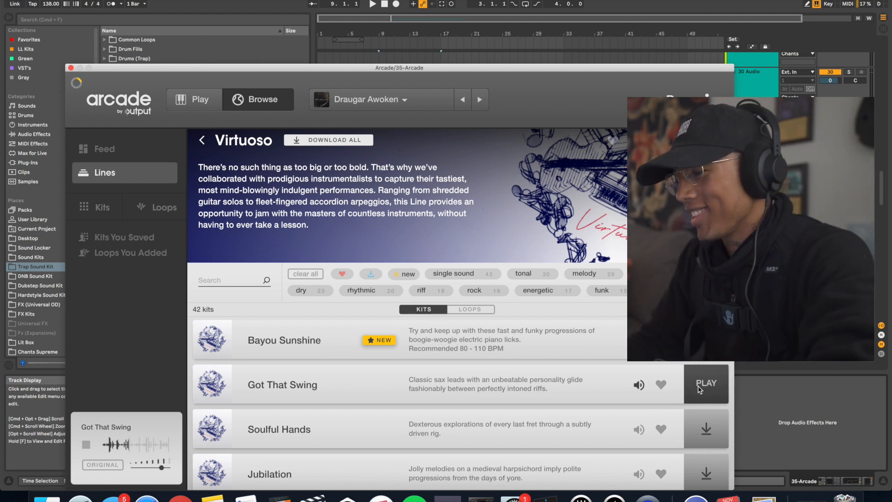
pyautogui.click(698, 388)
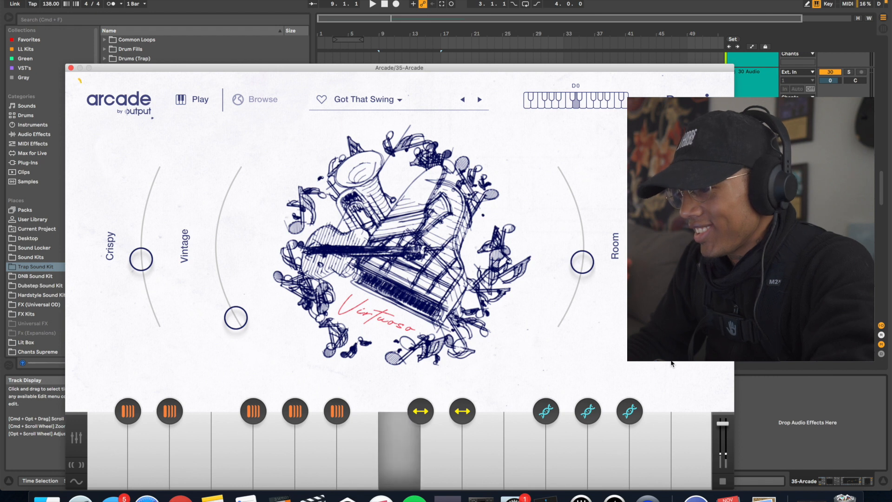
# - Audition the Got That Swing sax phrases over the beat from bar 9, starting and stopping playback between tries
pyautogui.press('z')
pyautogui.press('a')
pyautogui.press('space')
pyautogui.press('a')
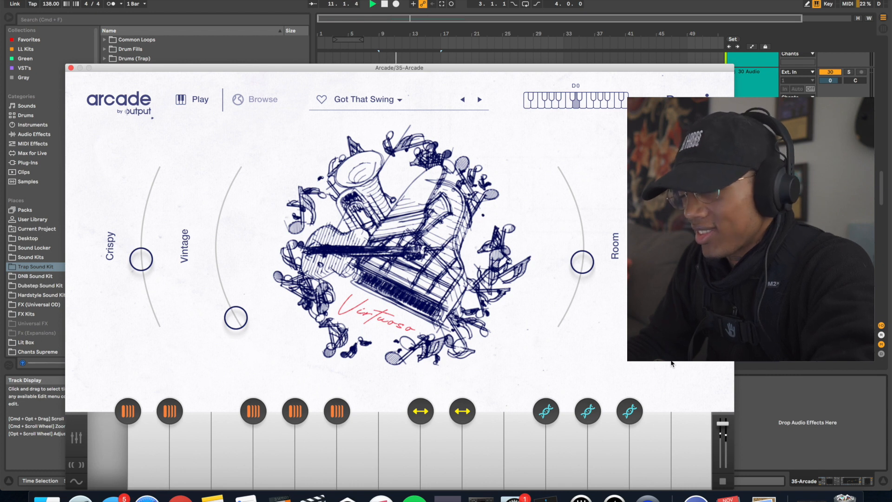
pyautogui.press('d')
pyautogui.press('space')
pyautogui.press('d')
pyautogui.press('space')
pyautogui.press('f')
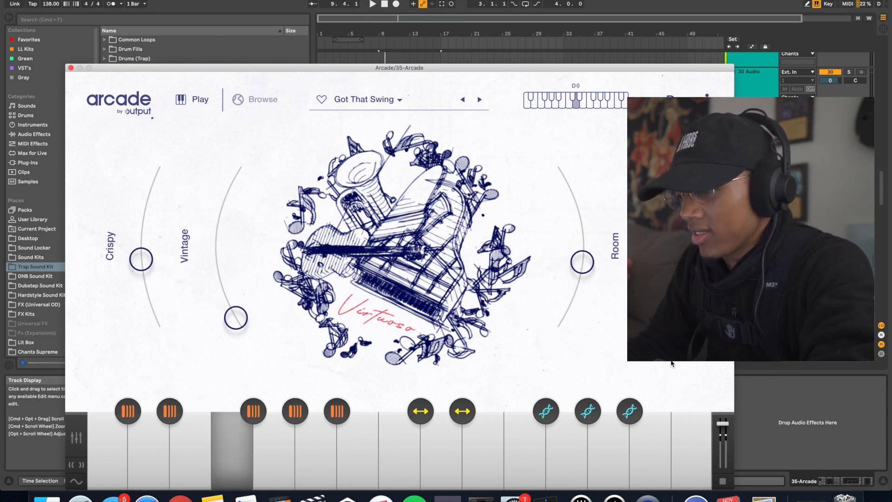
pyautogui.press('g')
pyautogui.press('space')
pyautogui.press('g')
pyautogui.press('g')
pyautogui.press('g')
pyautogui.press('g')
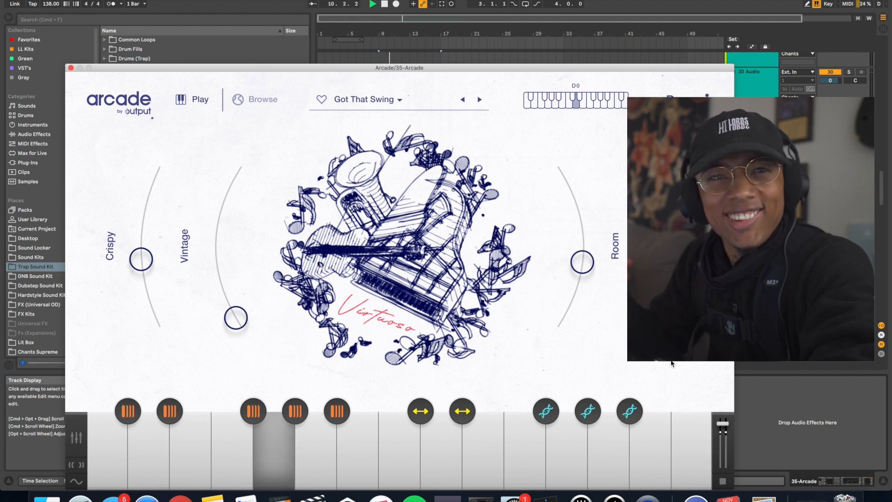
pyautogui.press('g')
pyautogui.press('g')
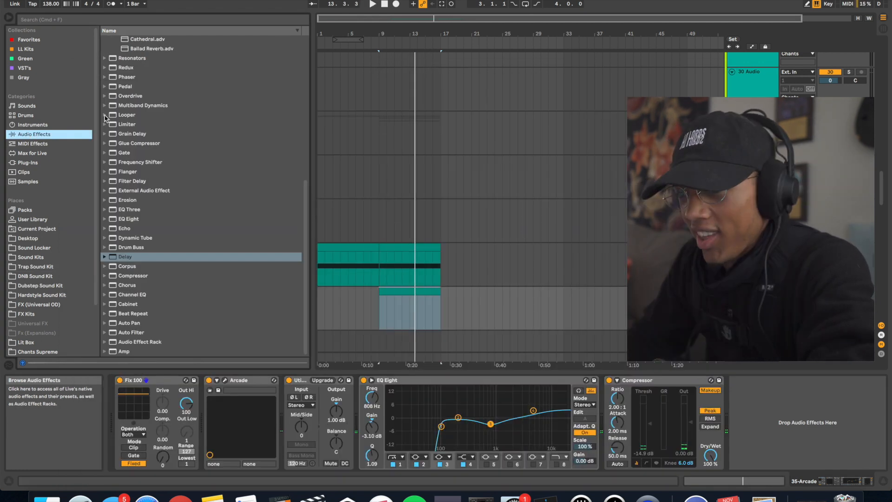
# - Record the Got That Swing sax phrases onto the Arcade track, starting at bar 9
pyautogui.click(372, 300)
pyautogui.press('space')
pyautogui.click(396, 4)
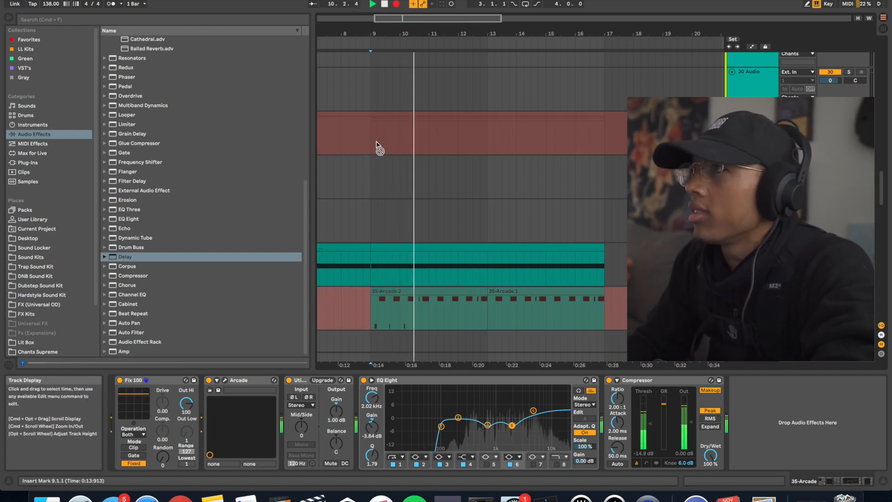
pyautogui.press('space')
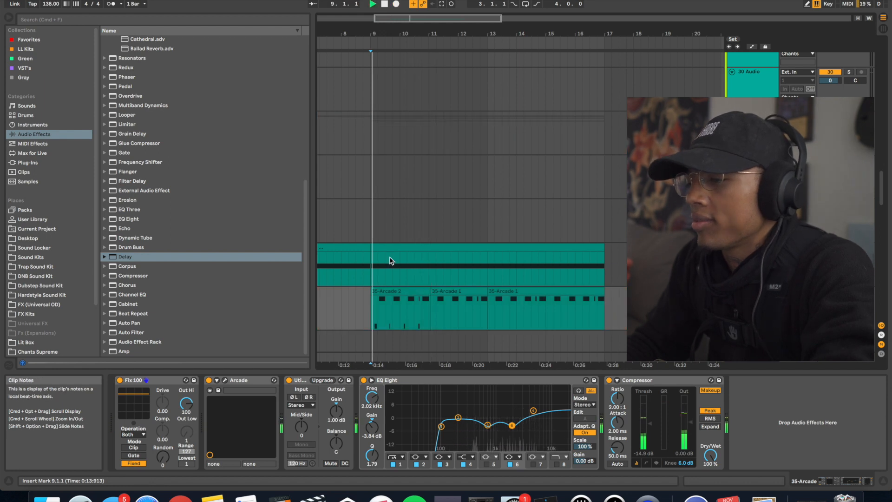
# - Play back the recorded sax clips and set the Arcade track's Utility gain to 0 dB
pyautogui.click(391, 291)
pyautogui.press('space')
pyautogui.click(297, 447)
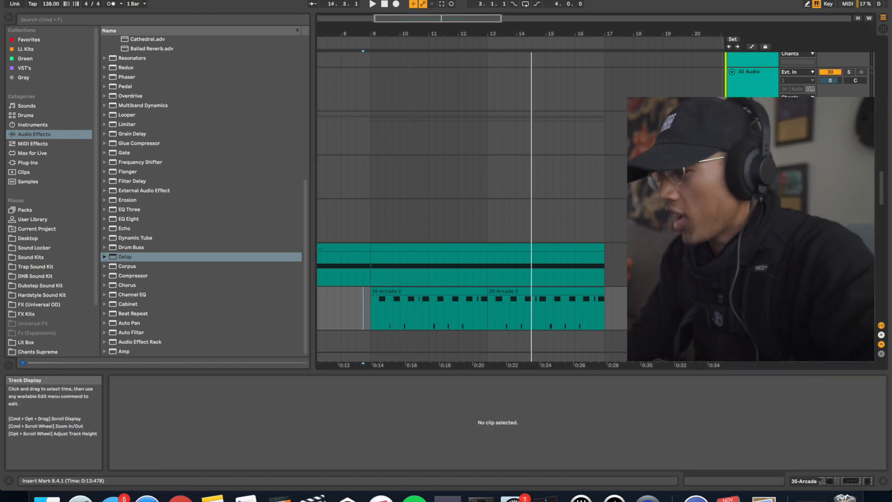
pyautogui.hotkey('shift', 'Tab')
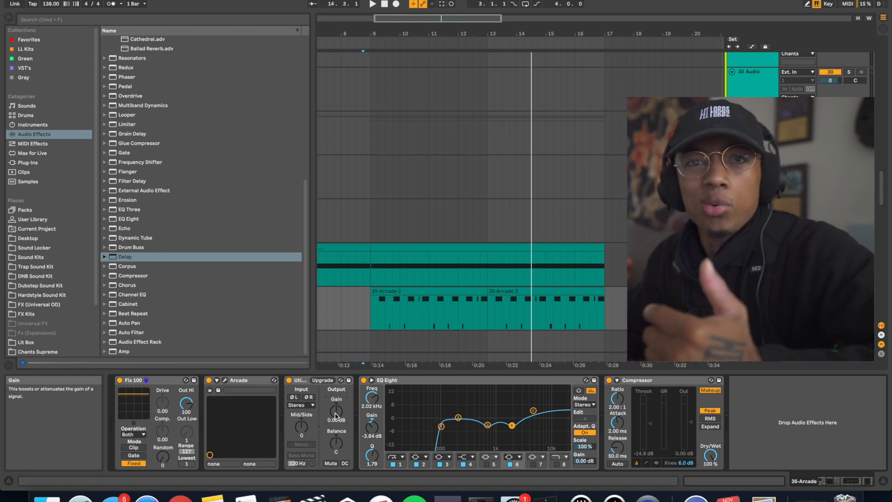
pyautogui.click(363, 321)
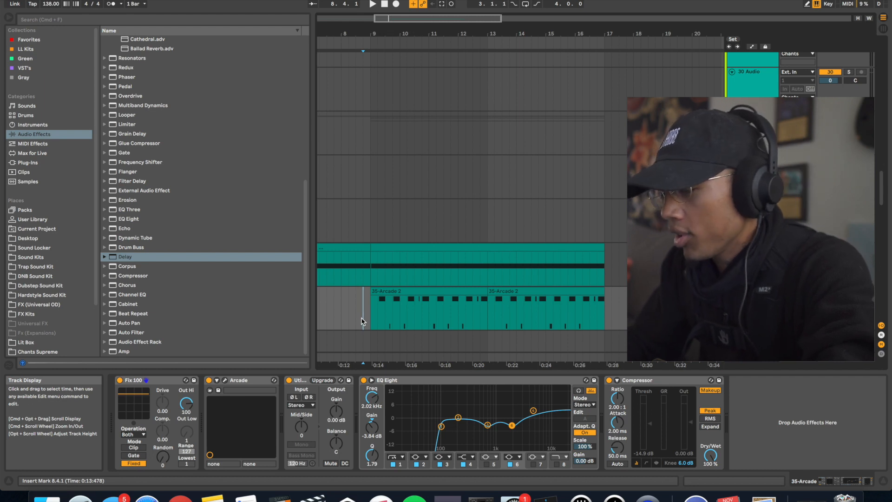
# - Load the Poised vocal kit from Arcade's Hooked line on the new track and audition its phrases in a lower octave
pyautogui.press('Down')
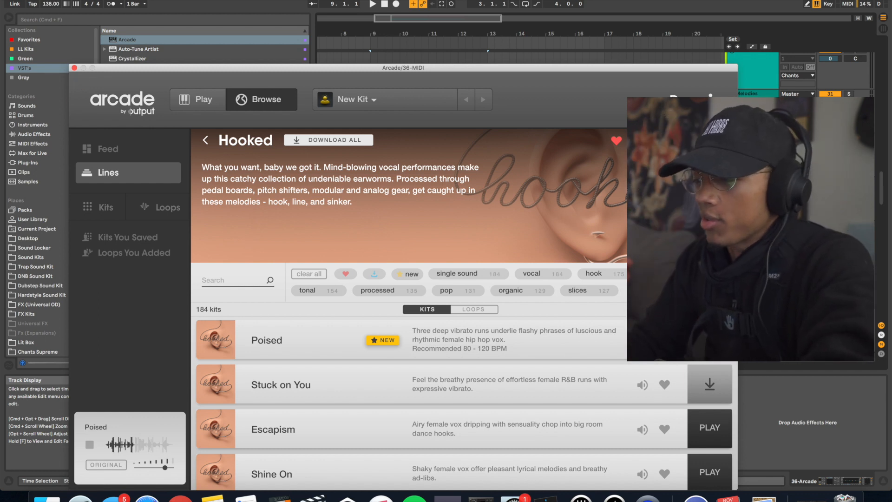
pyautogui.click(710, 340)
pyautogui.press('a')
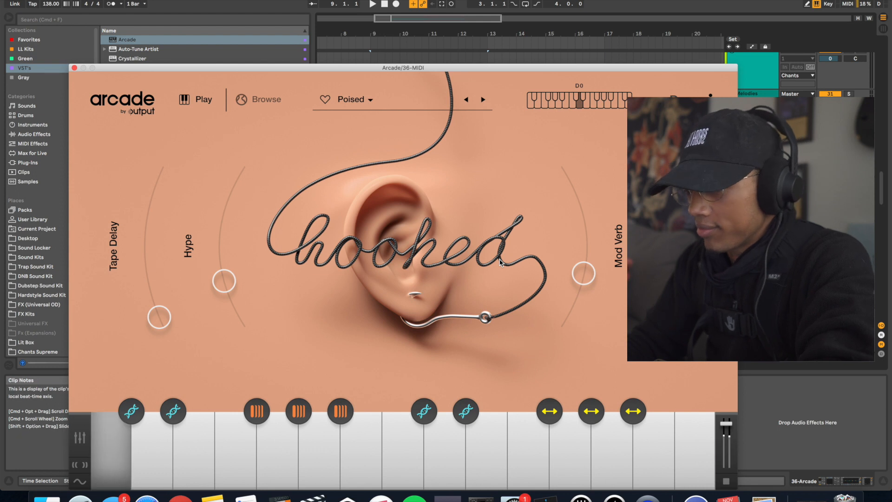
pyautogui.press('z')
pyautogui.press('a')
# - Hide the plug-in window and lower the vocal Arcade track's Utility gain to 4.44 dB during playback from bar 9
pyautogui.press('super+alt+p')
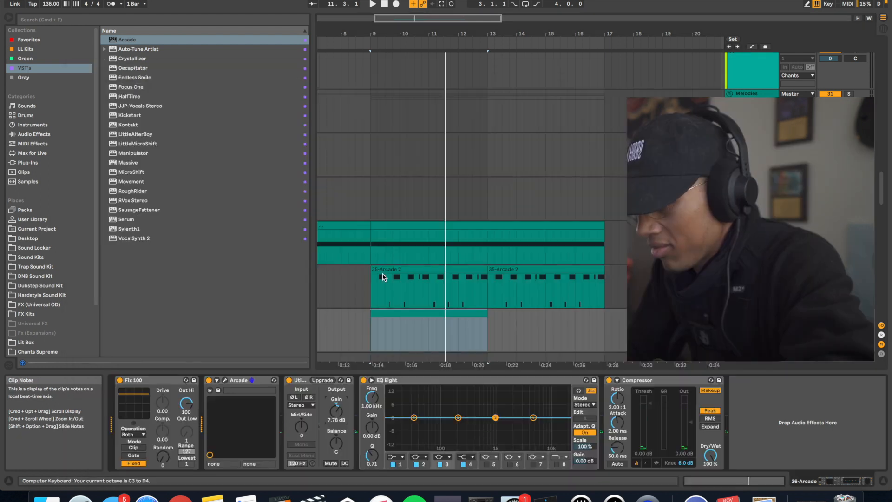
pyautogui.press('space')
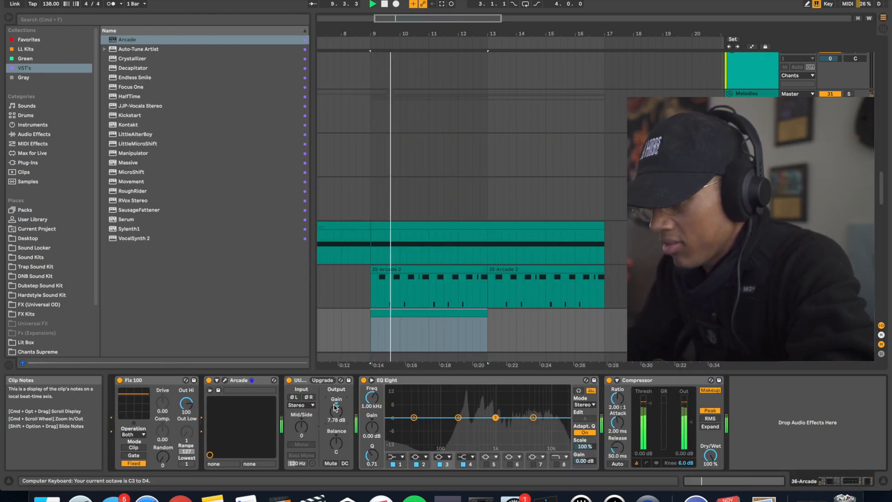
pyautogui.moveTo(336, 411); pyautogui.dragTo(336, 417)
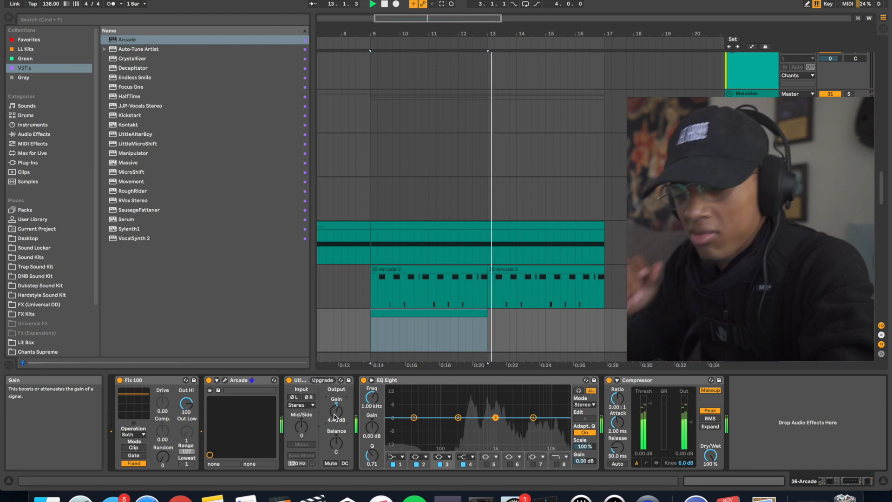
# - Insert a one-bar MIDI clip at bar 8 on the vocal Arcade track and play the passage
pyautogui.click(342, 330)
pyautogui.moveTo(342, 330); pyautogui.dragTo(368, 325)
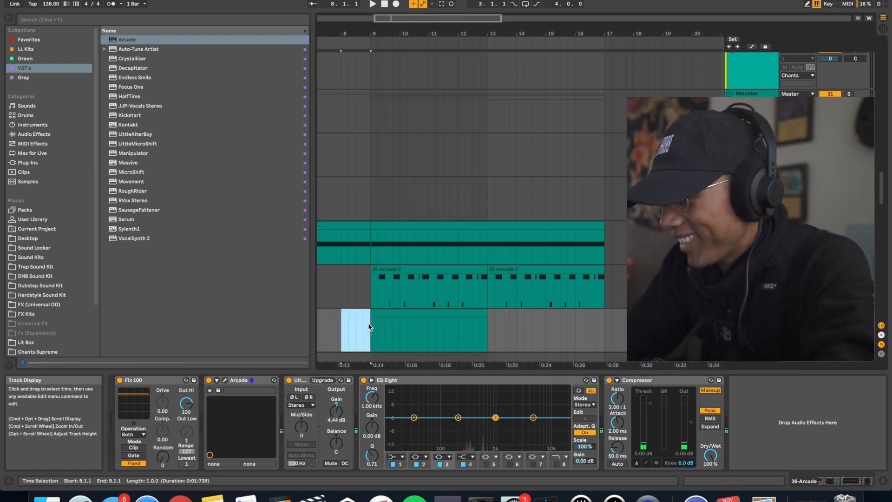
pyautogui.press('super+shift+m')
pyautogui.press('space')
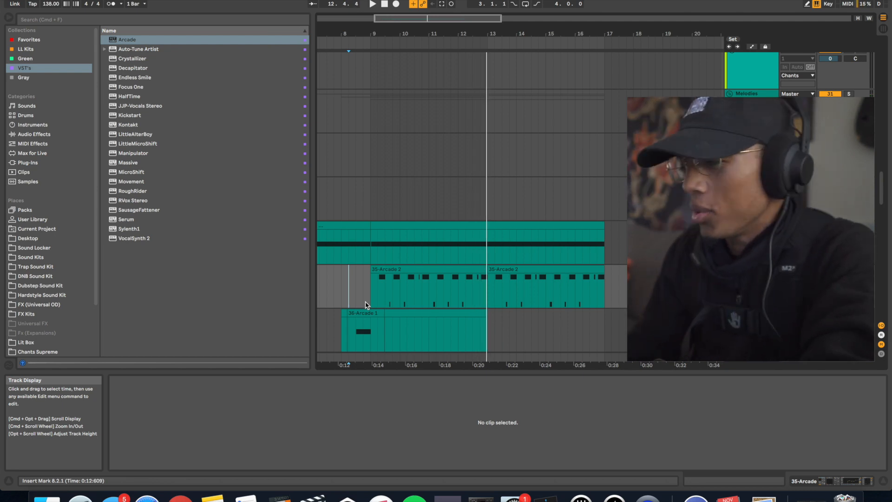
# - Consolidate the vocal Arcade clips into one clip from bar 8 to 13 and show the track's devices
pyautogui.click(357, 329)
pyautogui.press('super+j')
pyautogui.doubleClick(750, 313)
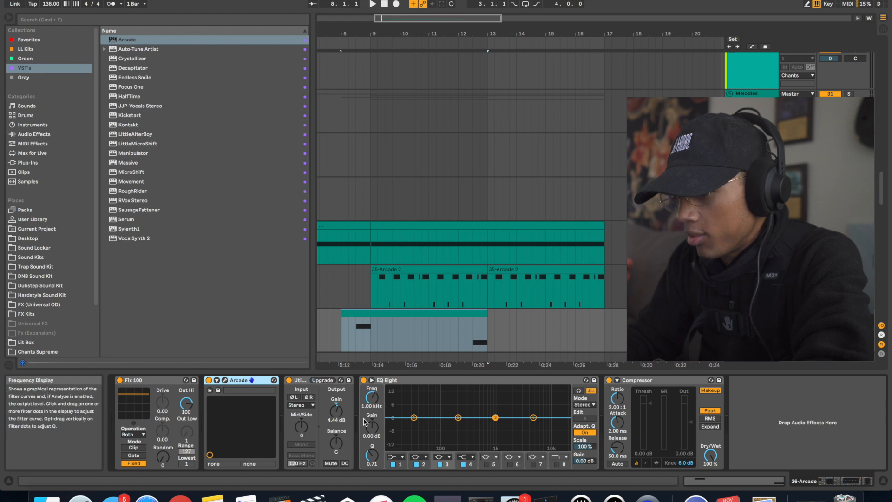
pyautogui.click(339, 414)
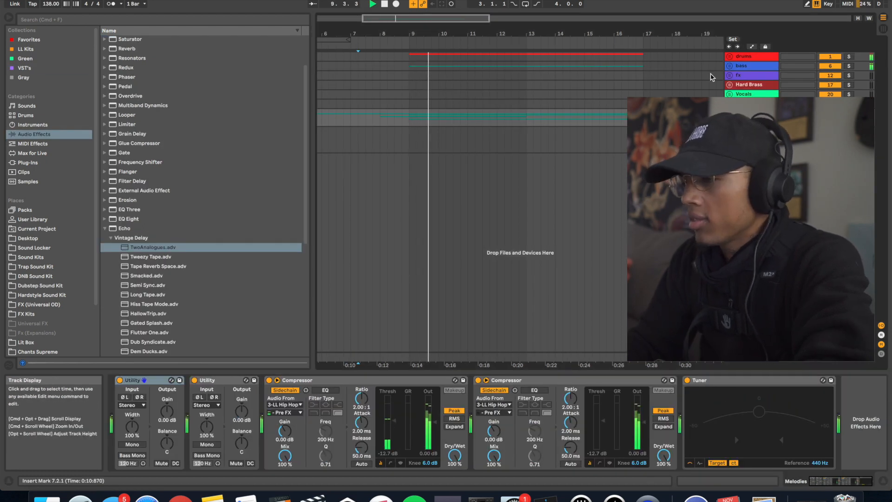
# - Unfold the track groups and select the SubLab bass clip spanning bars 9 to 13
pyautogui.click(731, 66)
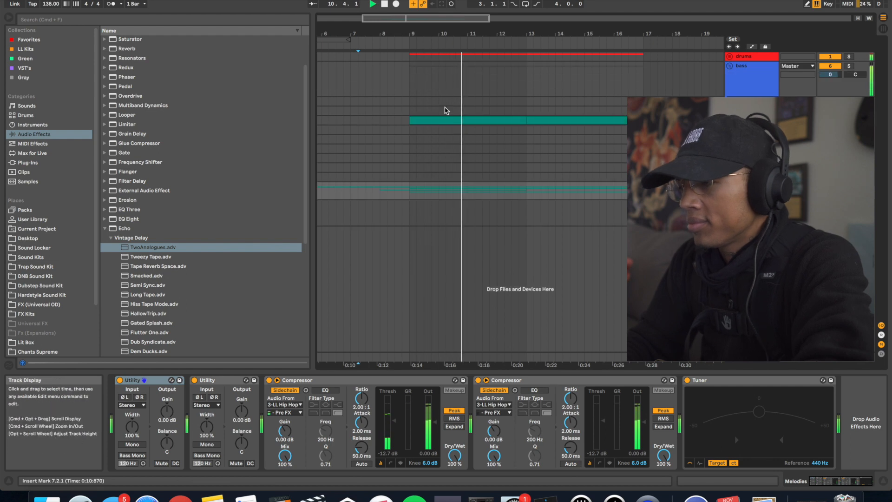
pyautogui.click(423, 120)
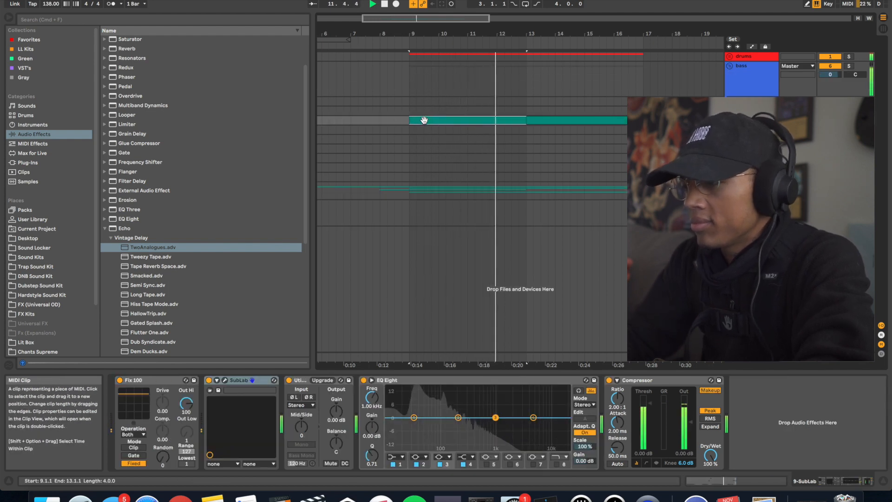
pyautogui.hotkey('alt', 'u')
# - Lower the Utility gain on the drum rack's REMEDY HI HAT_6 pad to -8 dB and return the insert marker to bar 9
pyautogui.scroll(10, 545, 142)
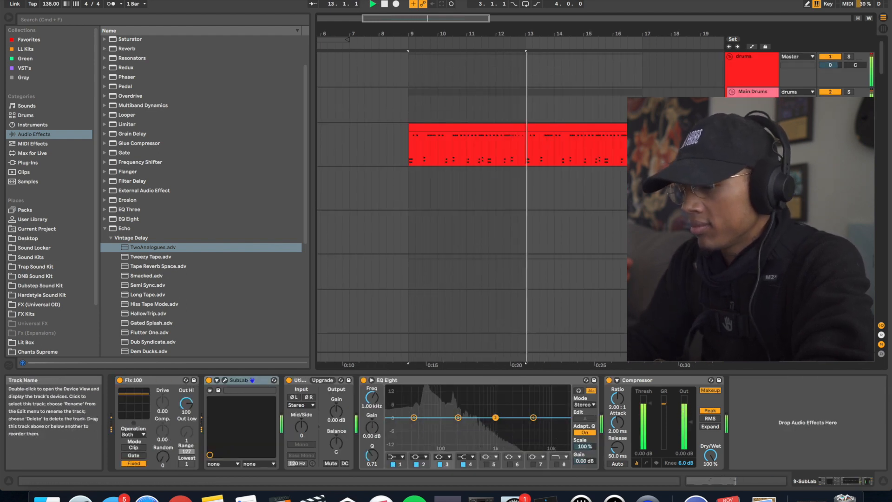
pyautogui.click(754, 127)
pyautogui.click(294, 453)
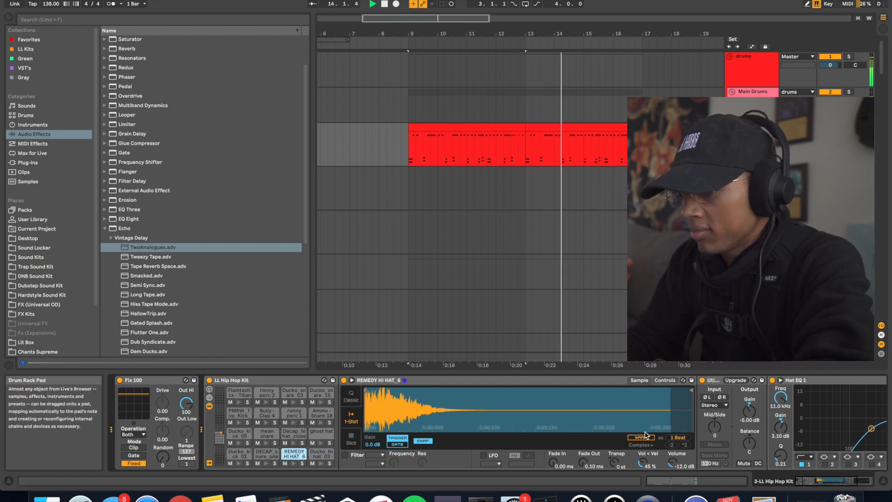
pyautogui.moveTo(753, 413); pyautogui.dragTo(752, 415)
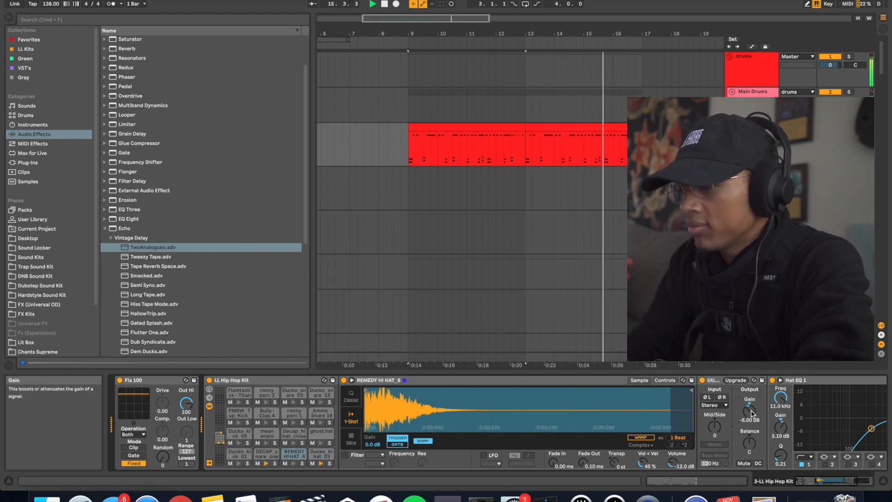
pyautogui.click(407, 150)
# - Open the SubLab bass instrument and look at its preset list, keeping 808 Signature 1
pyautogui.scroll(-10, 407, 168)
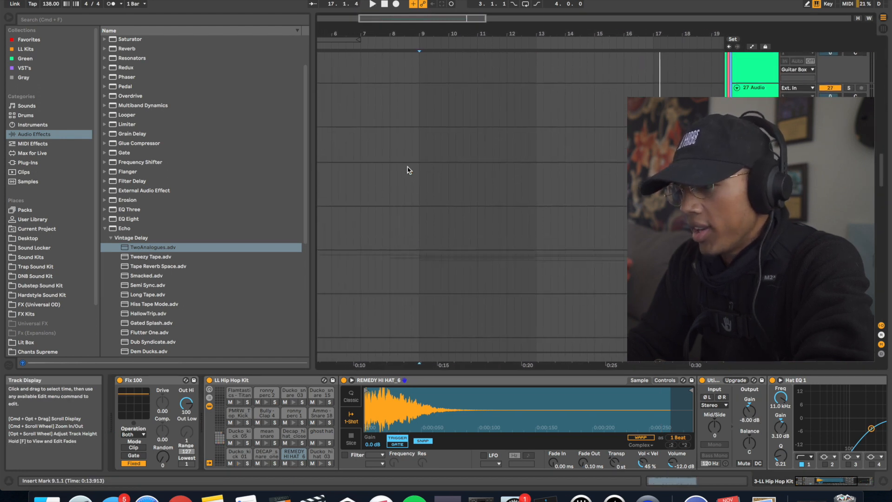
pyautogui.scroll(-6, 408, 170)
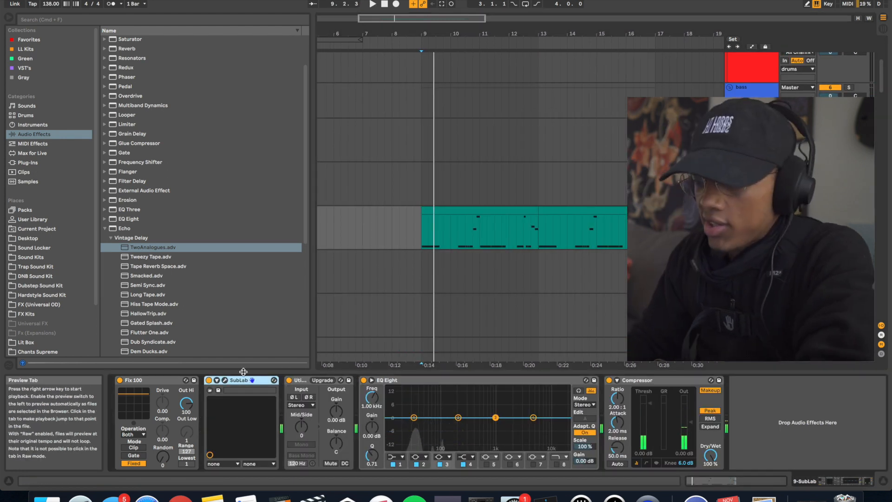
pyautogui.click(224, 380)
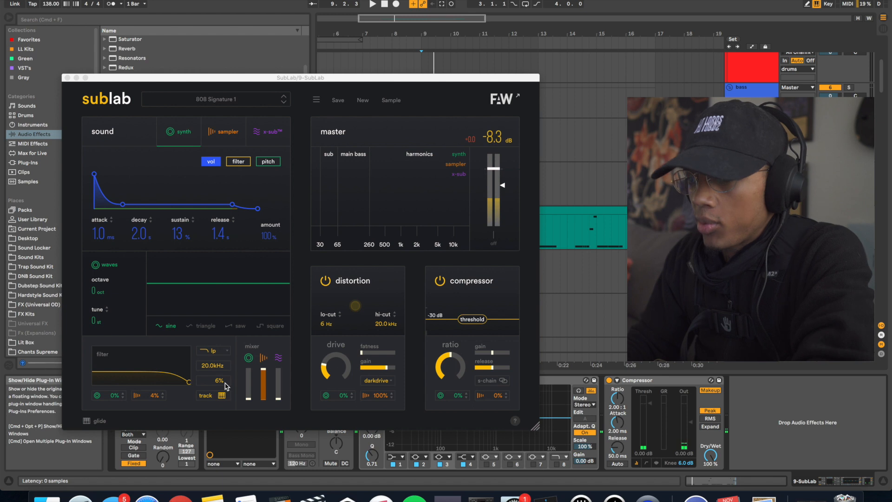
pyautogui.click(219, 99)
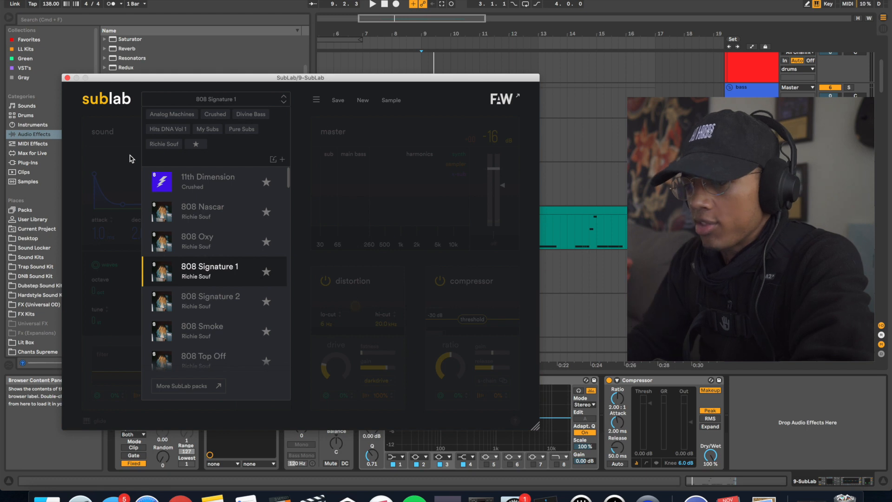
pyautogui.click(130, 158)
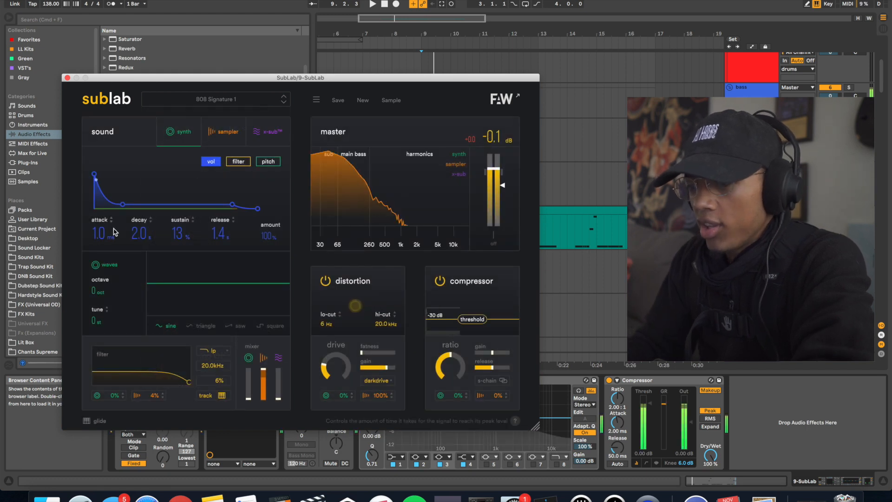
# - Set SubLab's volume envelope to a 10.0 s decay and 98% sustain, and play the bass to check it
pyautogui.moveTo(139, 230); pyautogui.dragTo(183, 168)
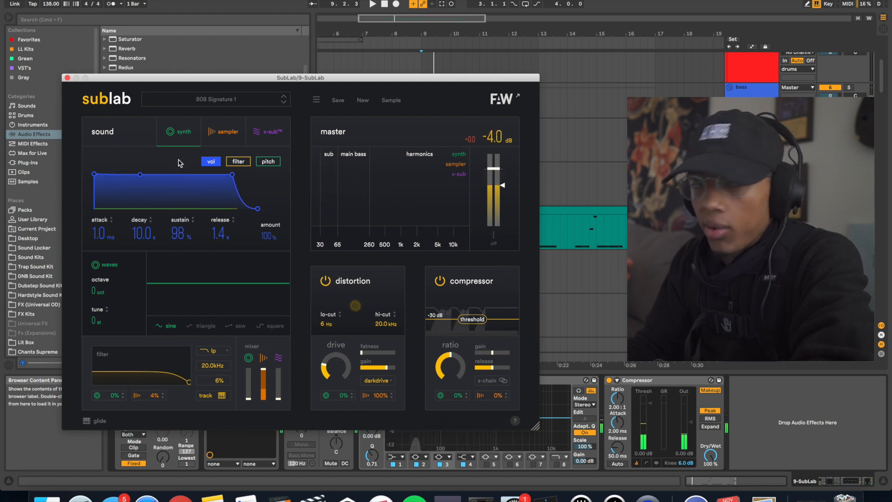
pyautogui.press('space')
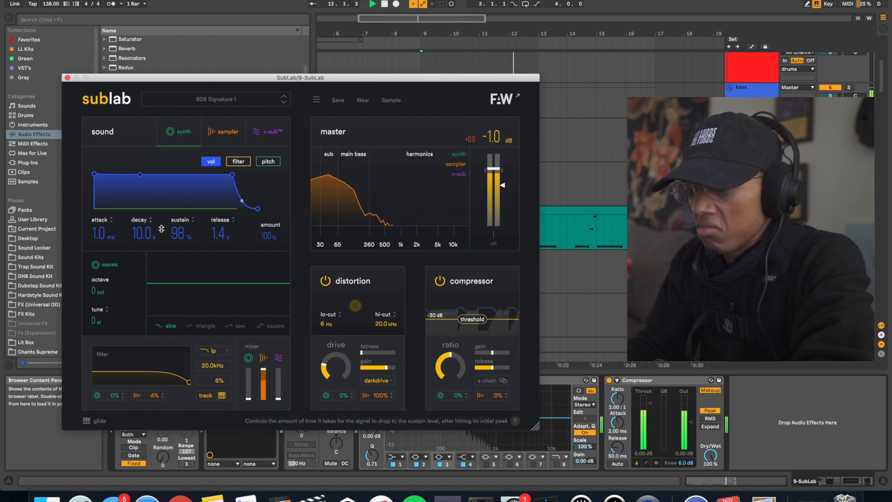
pyautogui.press('space')
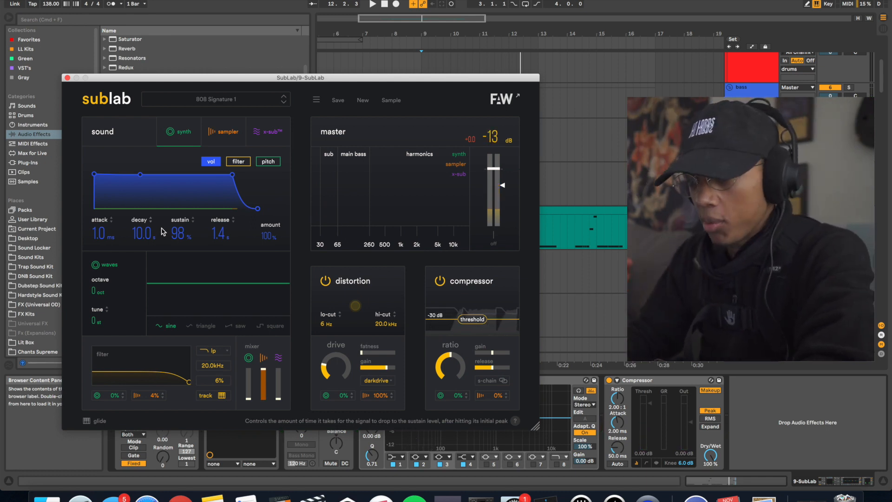
# - Shorten SubLab's volume envelope to a 2.0 s decay and 8% sustain while playing the bass
pyautogui.moveTo(179, 234); pyautogui.dragTo(184, 304)
pyautogui.press('space')
pyautogui.moveTo(141, 232); pyautogui.dragTo(140, 261)
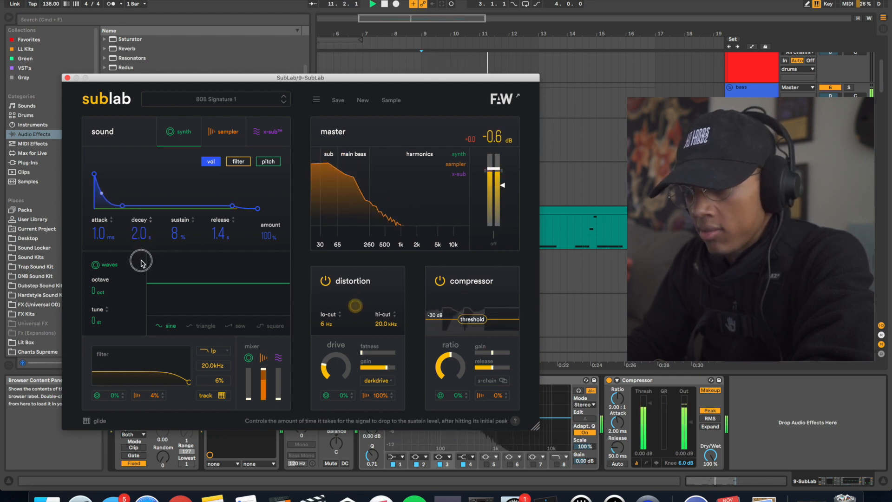
# - Duplicate the SubLab bass track, show the copy's x-sub section and slightly lower its master level
pyautogui.click(257, 136)
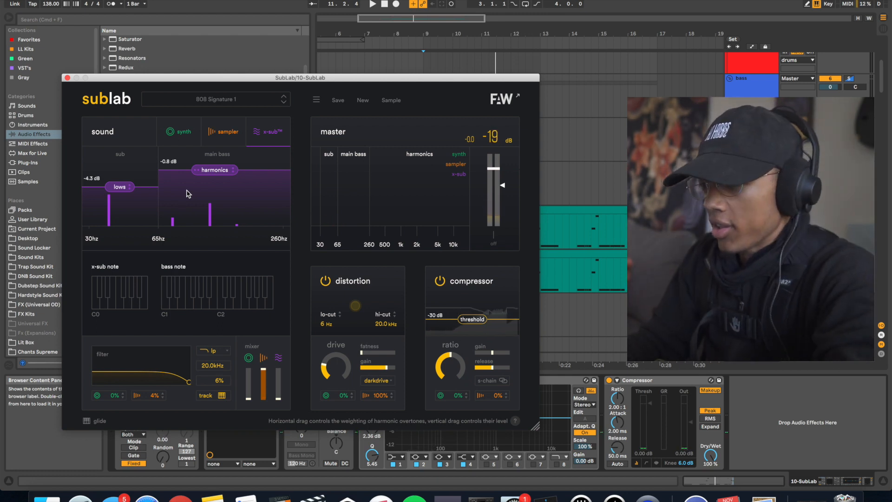
pyautogui.moveTo(492, 172); pyautogui.dragTo(493, 212)
pyautogui.moveTo(499, 175); pyautogui.dragTo(499, 163)
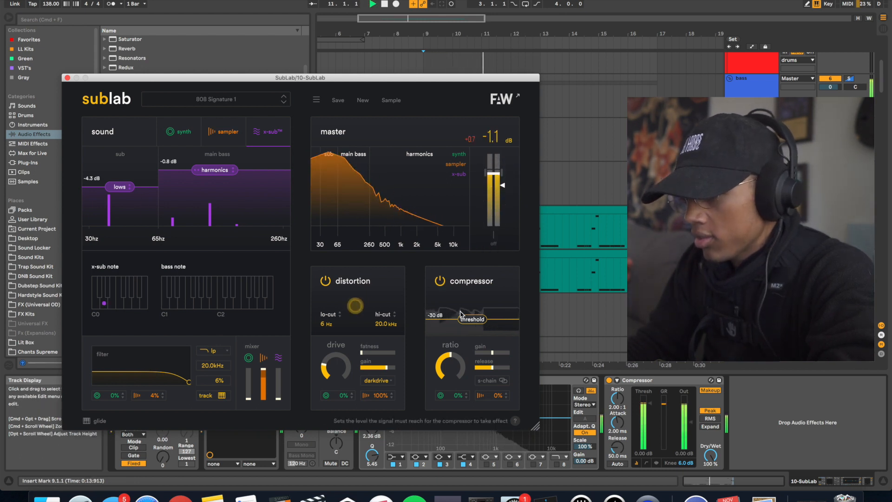
# - Try SubLab's compressor at a -10 dB output level, and set its threshold to -5 dB and sampler amount to 100%, playing the bass
pyautogui.press('space')
pyautogui.click(487, 355)
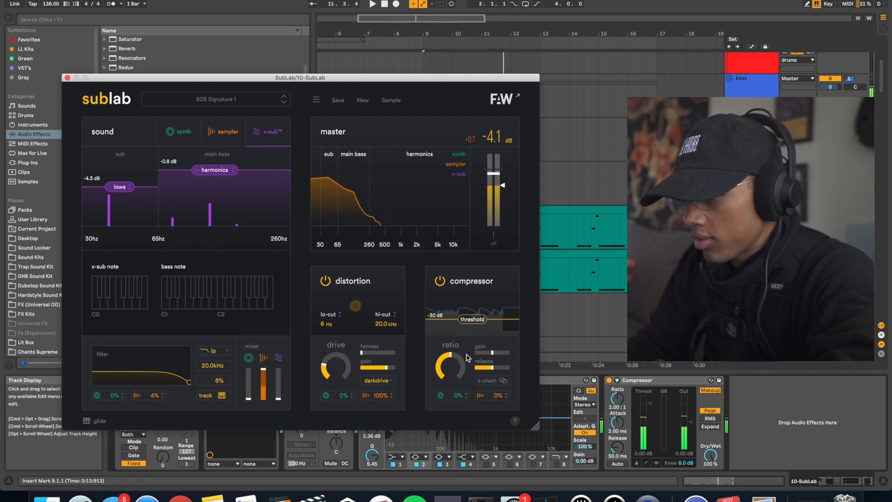
pyautogui.press('space')
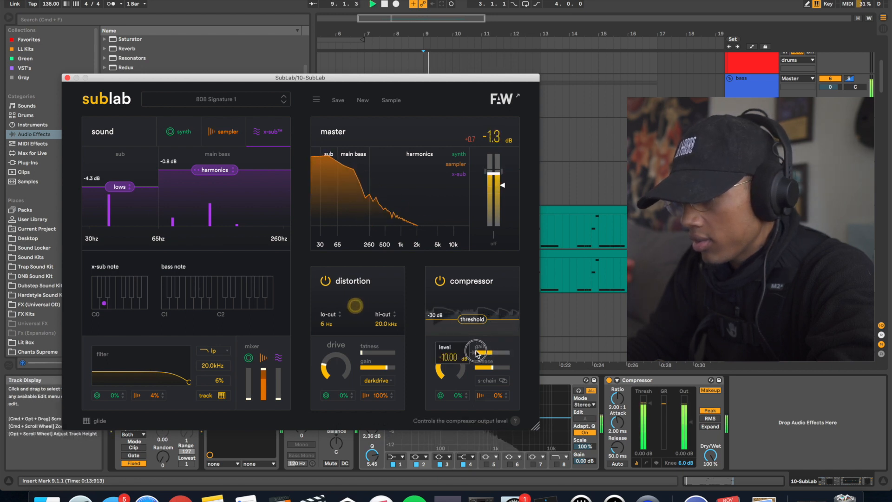
pyautogui.press('space')
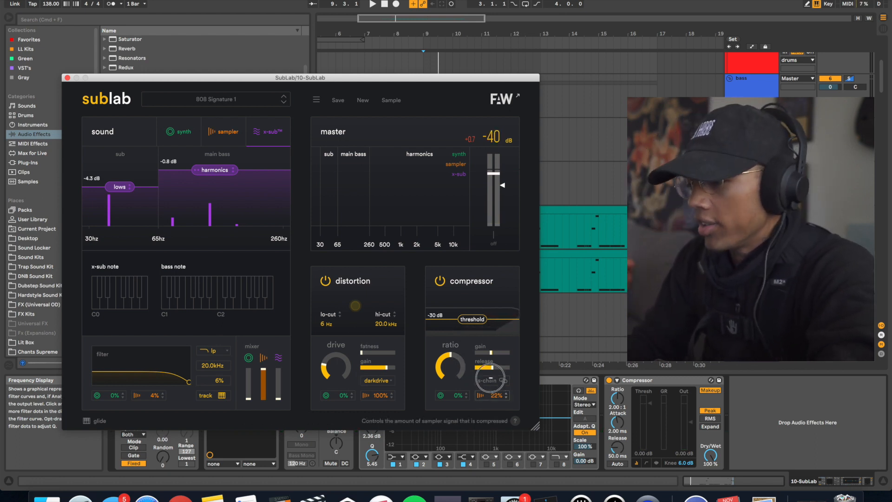
pyautogui.press('space')
pyautogui.moveTo(463, 329); pyautogui.dragTo(473, 310)
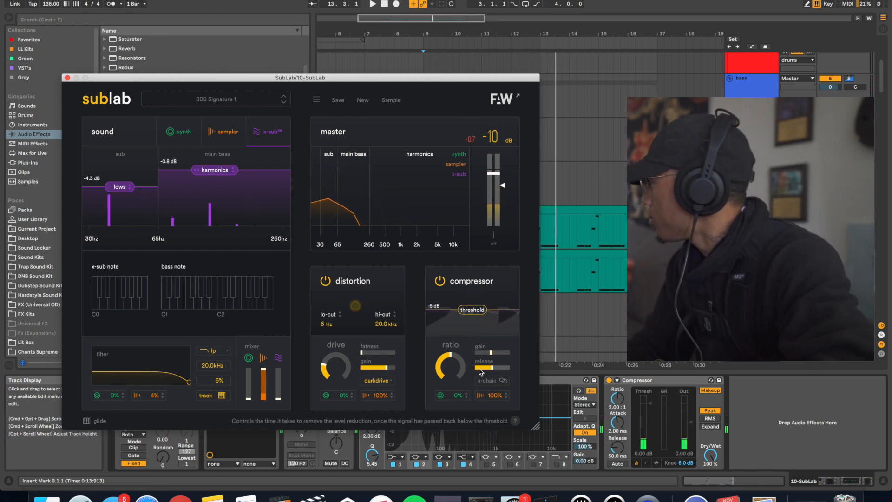
pyautogui.press('space')
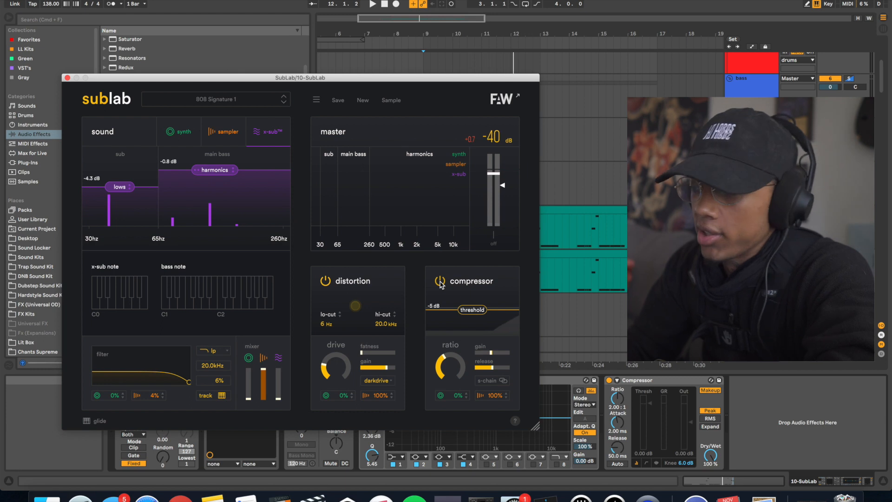
# - Turn off SubLab's compressor, and compare the bass with the distortion off and on, leaving it on
pyautogui.click(440, 282)
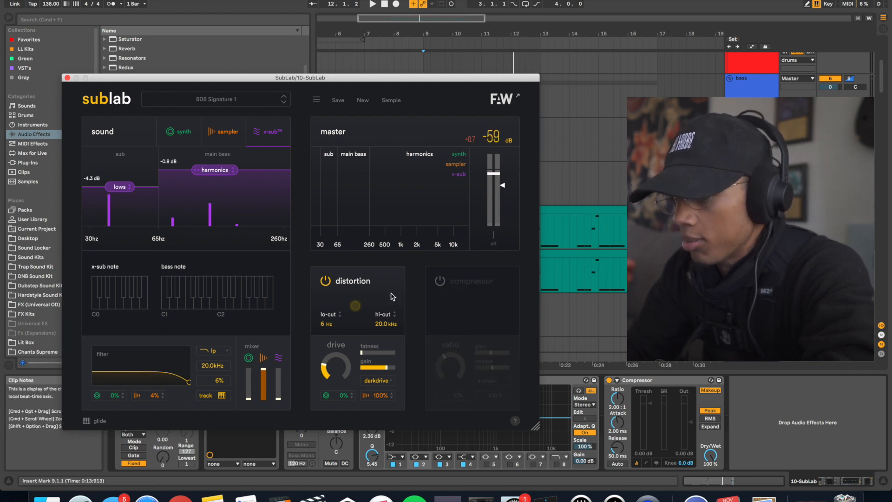
pyautogui.click(325, 281)
pyautogui.press('space')
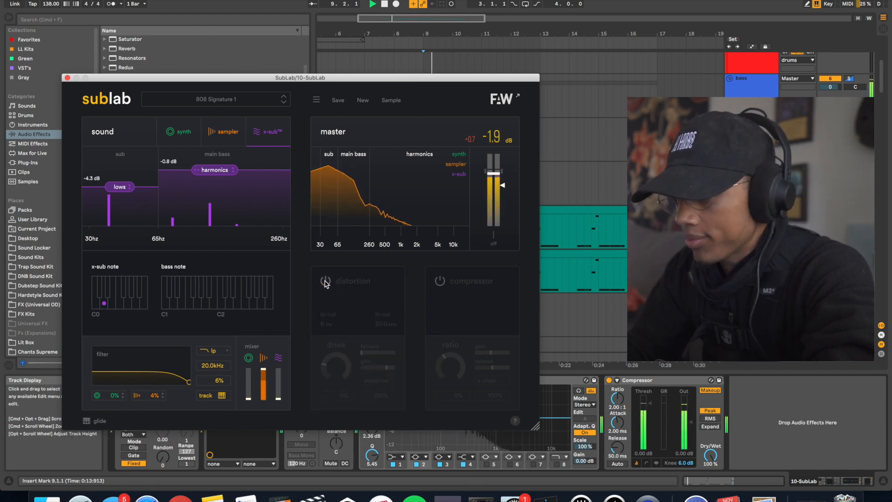
pyautogui.click(325, 281)
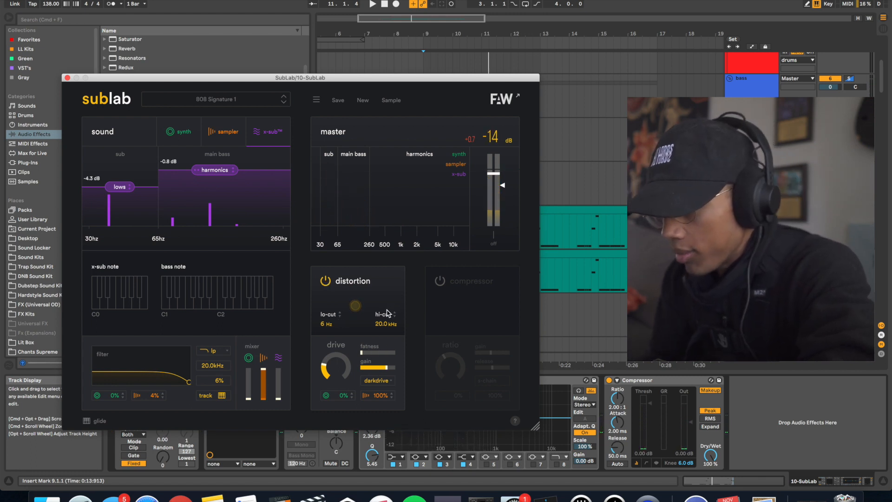
# - Set the distortion's hi-cut to 2.48 kHz, sweep its lo-cut and return that to 6 Hz while playing
pyautogui.press('space')
pyautogui.moveTo(380, 324); pyautogui.dragTo(366, 361)
pyautogui.click(350, 311)
pyautogui.click(327, 323)
pyautogui.moveTo(326, 323); pyautogui.dragTo(339, 299)
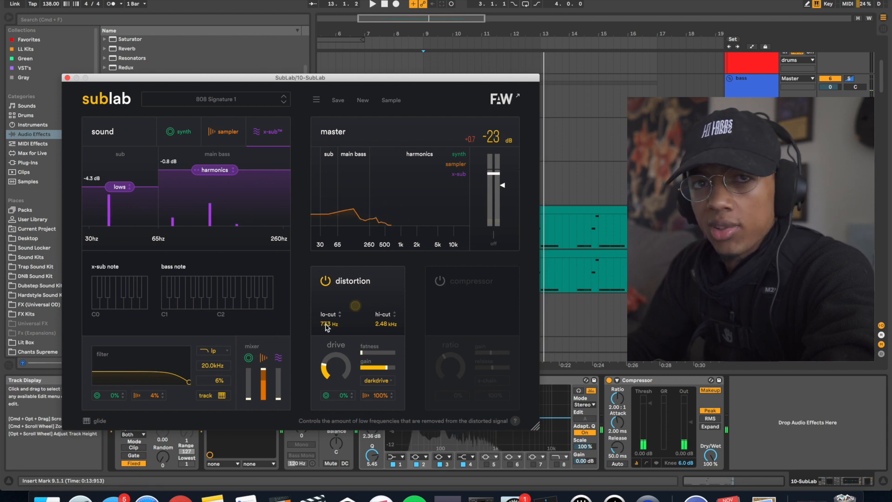
pyautogui.press('space')
pyautogui.moveTo(327, 327)
pyautogui.mouseDown()
pyautogui.moveTo(327, 357)
pyautogui.moveTo(333, 277)
pyautogui.moveTo(327, 311)
pyautogui.mouseUp()
# - Increase the distortion drive and set its synth amount to 3% while checking the bass
pyautogui.press('space')
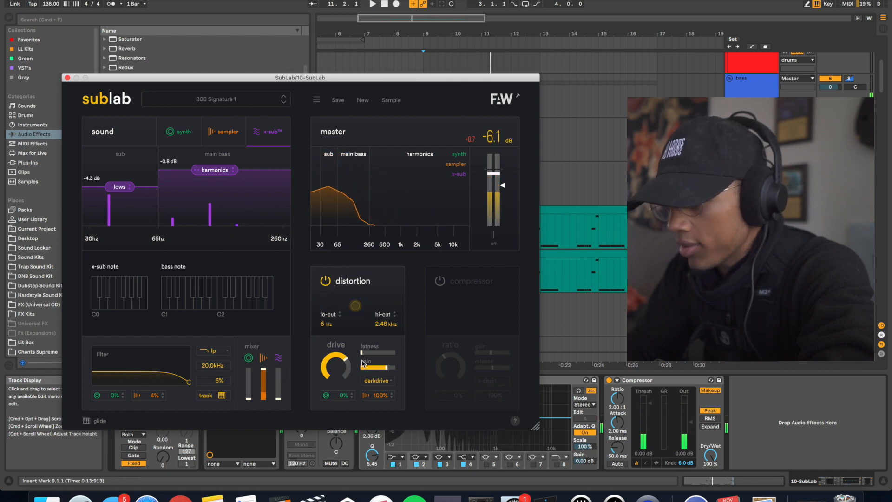
pyautogui.moveTo(363, 355)
pyautogui.mouseDown()
pyautogui.moveTo(401, 359)
pyautogui.moveTo(365, 358)
pyautogui.mouseUp()
pyautogui.press('space')
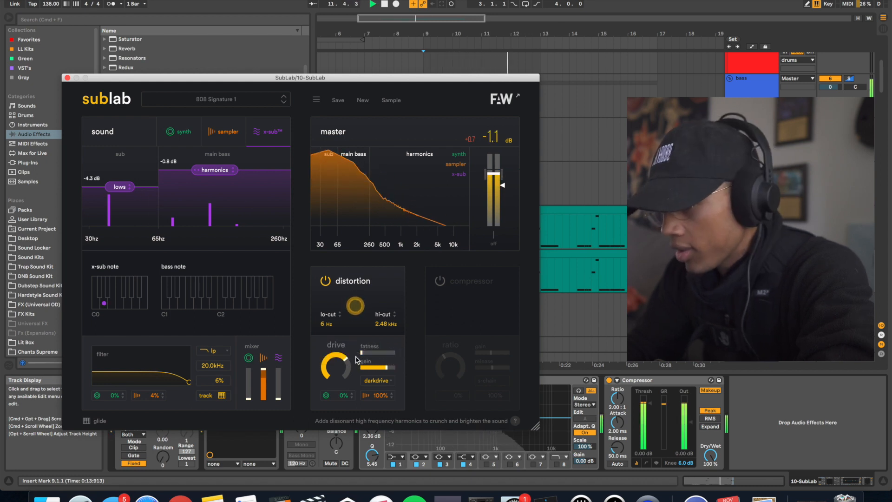
pyautogui.press('space')
# - Look through the filter and volume envelopes in SubLab's synth section
pyautogui.click(179, 131)
pyautogui.click(241, 162)
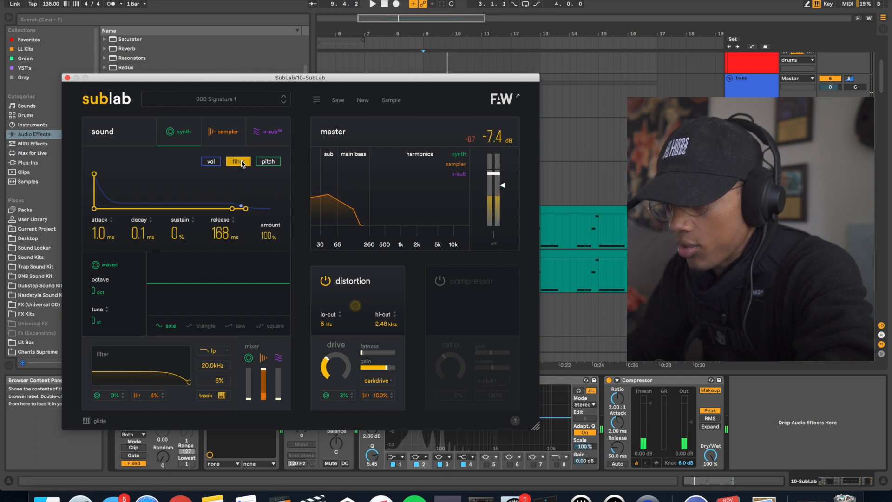
pyautogui.click(212, 162)
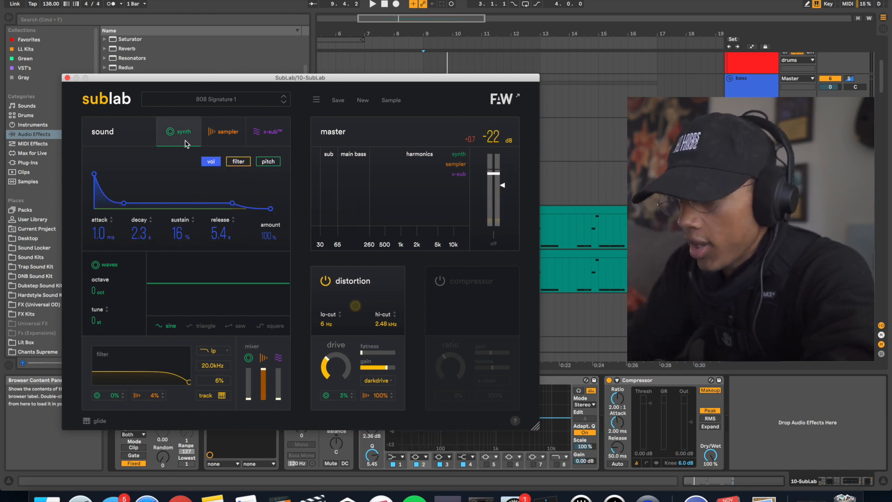
# - Set the start of the FAW_SOUF808_1 sample to 6% in SubLab's sampler, auditioning the bass
pyautogui.click(223, 132)
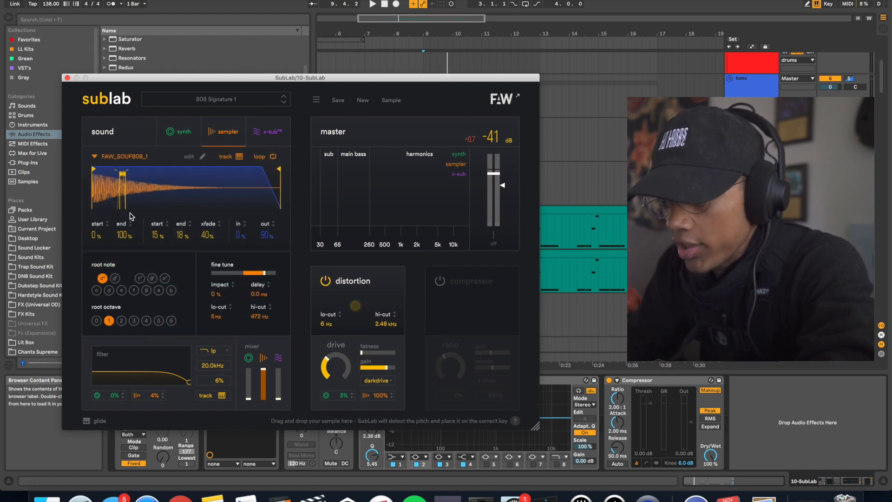
pyautogui.press('space')
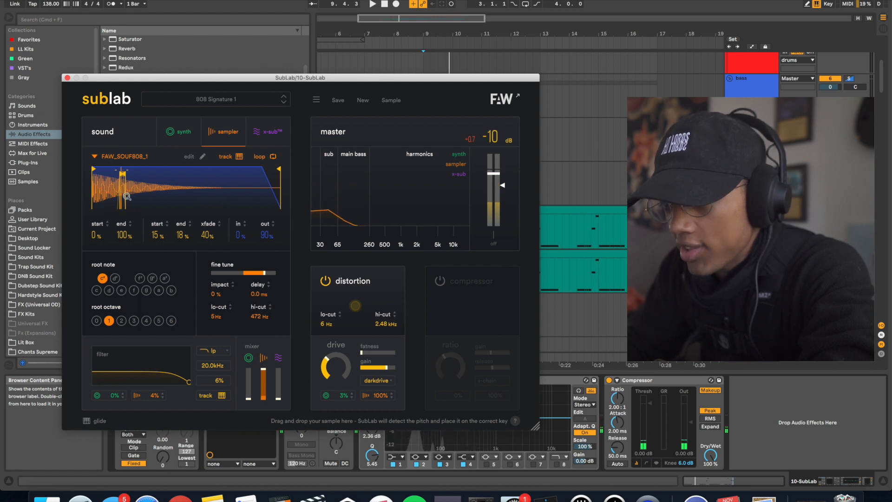
pyautogui.moveTo(98, 231)
pyautogui.mouseDown()
pyautogui.moveTo(99, 187)
pyautogui.moveTo(97, 248)
pyautogui.mouseUp()
pyautogui.press('space')
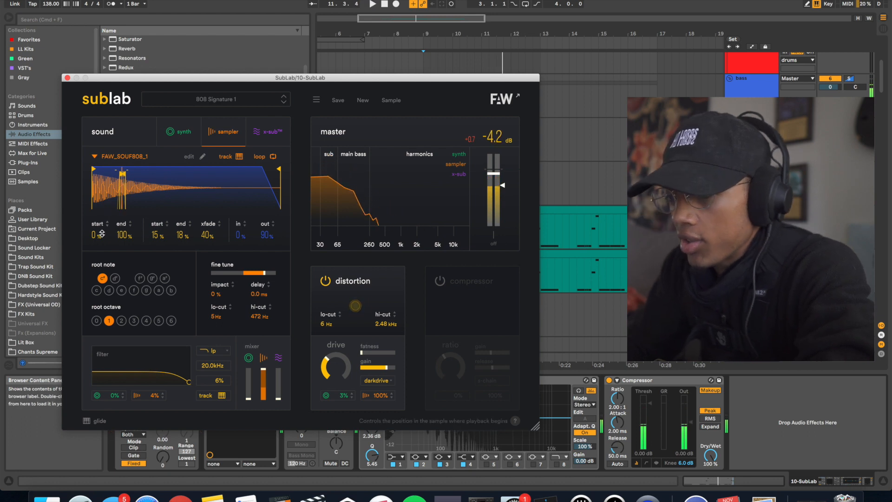
pyautogui.moveTo(98, 228); pyautogui.dragTo(98, 230)
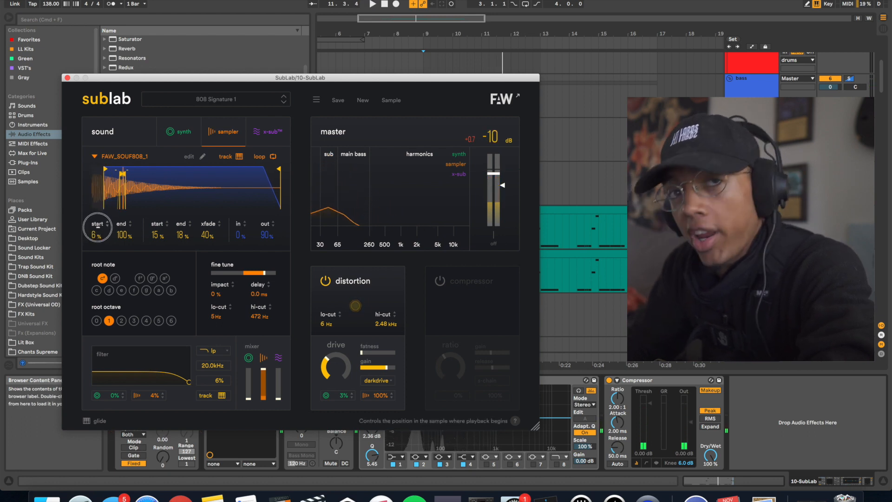
# - Play the bass with the trimmed attack, reposition the SubLab window and set the sample start to 10%
pyautogui.scroll(6, 836, 185)
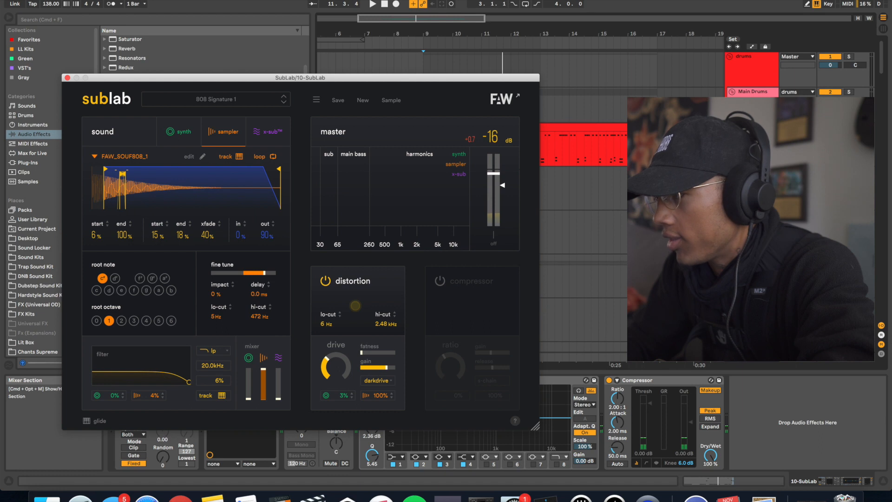
pyautogui.press('space')
pyautogui.scroll(-4, 836, 186)
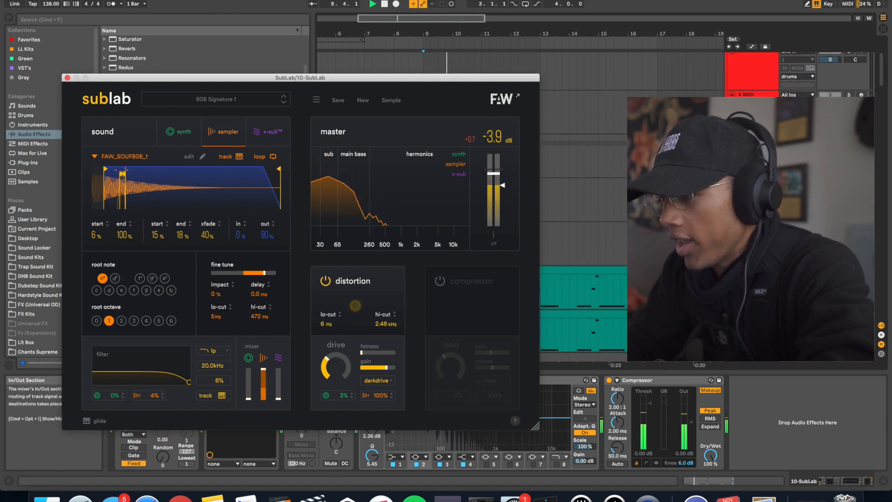
pyautogui.scroll(-2, 797, 208)
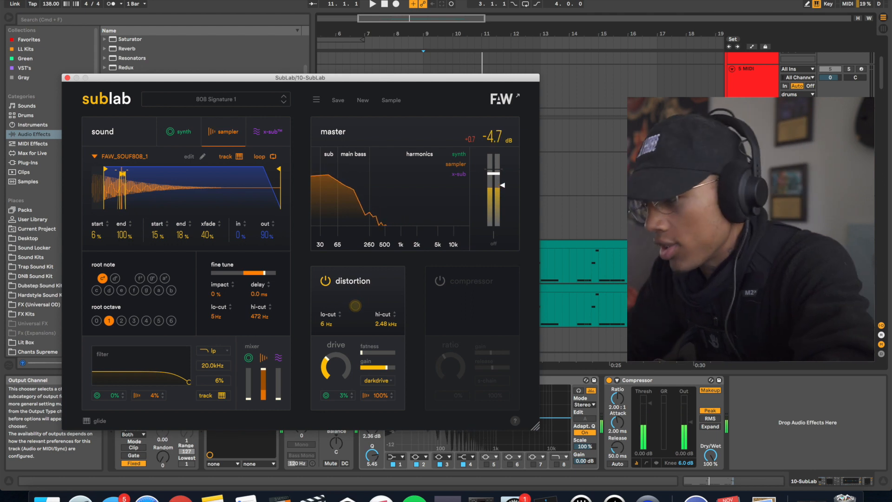
pyautogui.moveTo(460, 77); pyautogui.dragTo(299, 77)
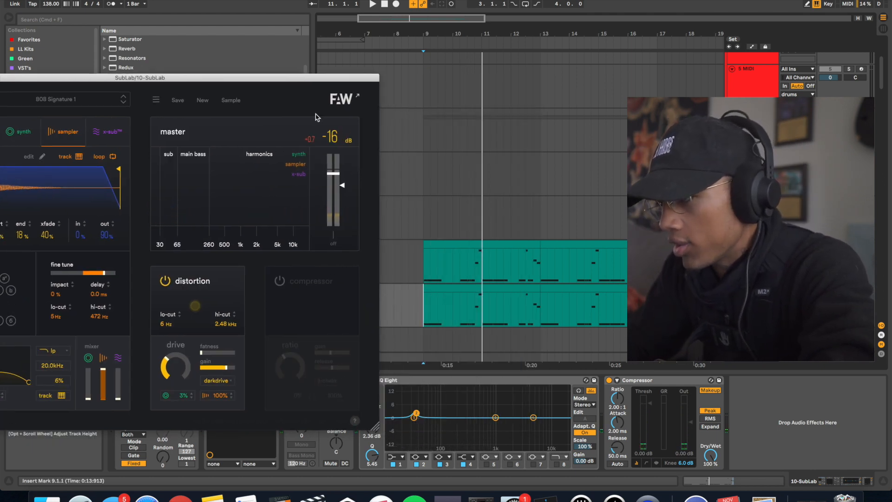
pyautogui.moveTo(315, 80); pyautogui.dragTo(497, 62)
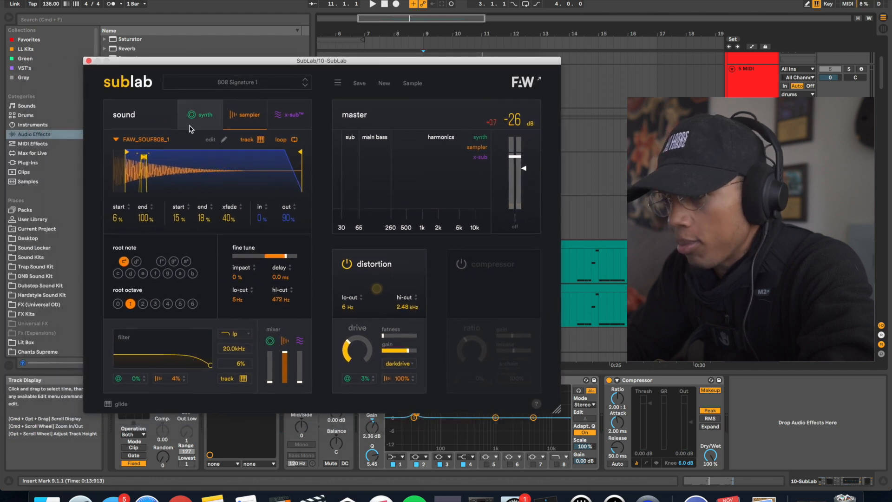
pyautogui.moveTo(129, 151); pyautogui.dragTo(93, 148)
# - Cut gaps in the two SubLab tracks' clips around bars 9 to 12 so they alternate, and play the result
pyautogui.press('space')
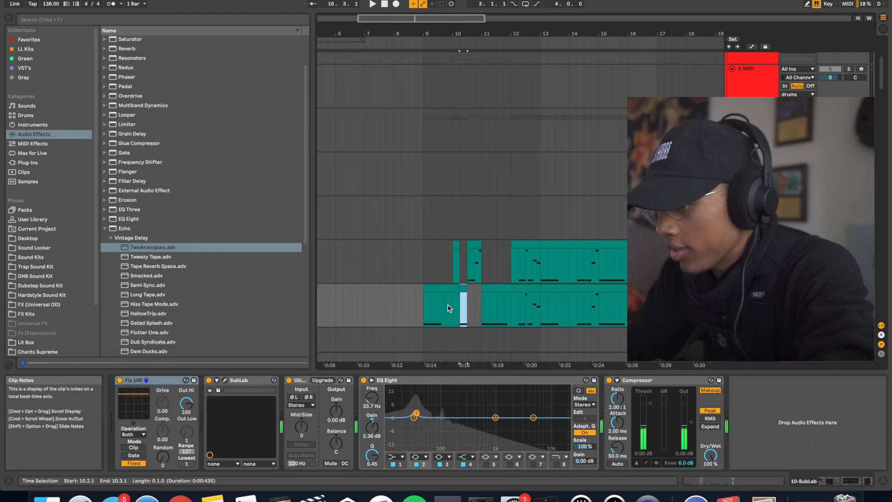
pyautogui.click(447, 308)
pyautogui.press('space')
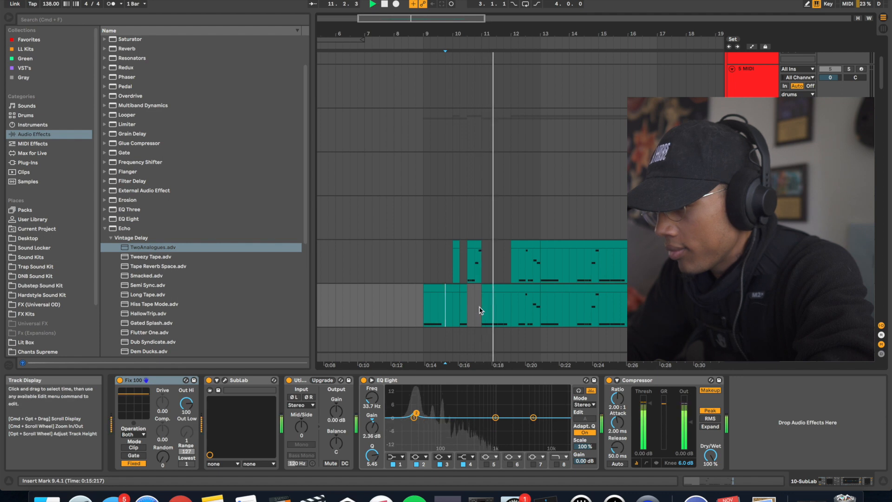
pyautogui.scroll(-2, 479, 306)
pyautogui.click(482, 260)
# - Draw Device On automation that switches off each SubLab track while the other one plays through bar 13, and play it back
pyautogui.click(474, 215)
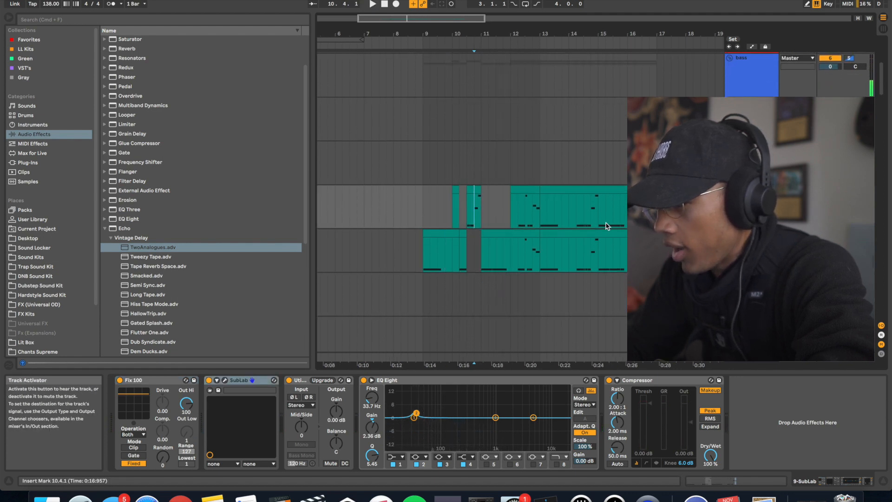
pyautogui.press('b')
pyautogui.press('a')
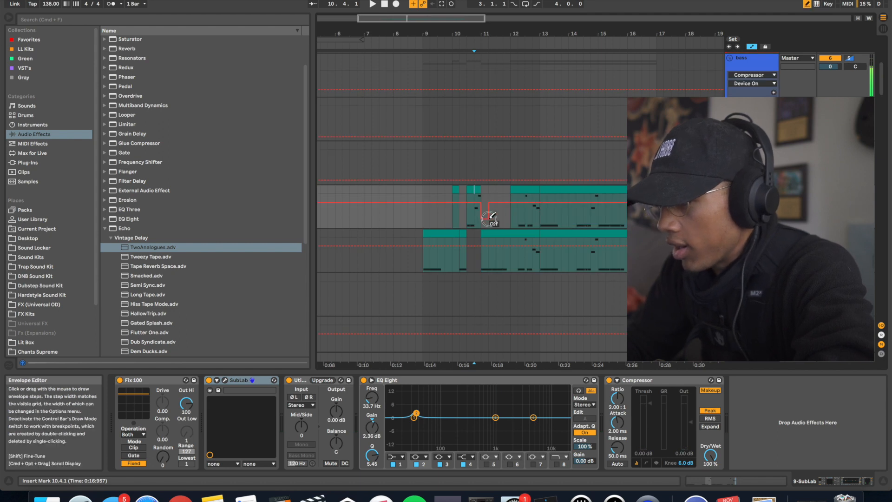
pyautogui.moveTo(474, 255); pyautogui.dragTo(477, 258)
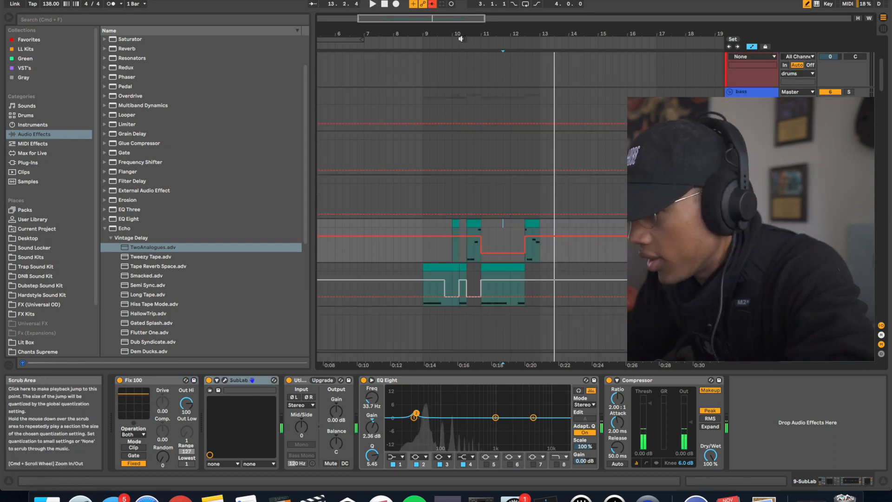
pyautogui.click(529, 293)
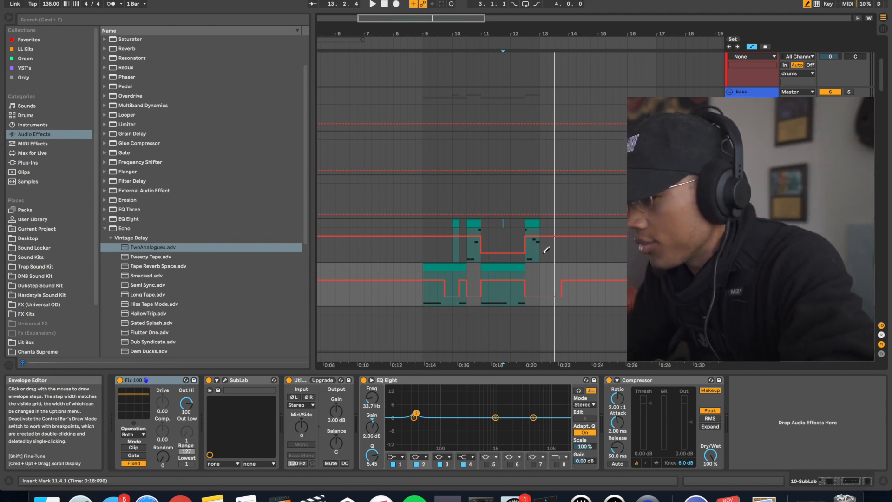
pyautogui.moveTo(544, 252); pyautogui.dragTo(587, 257)
pyautogui.press('a')
pyautogui.press('space')
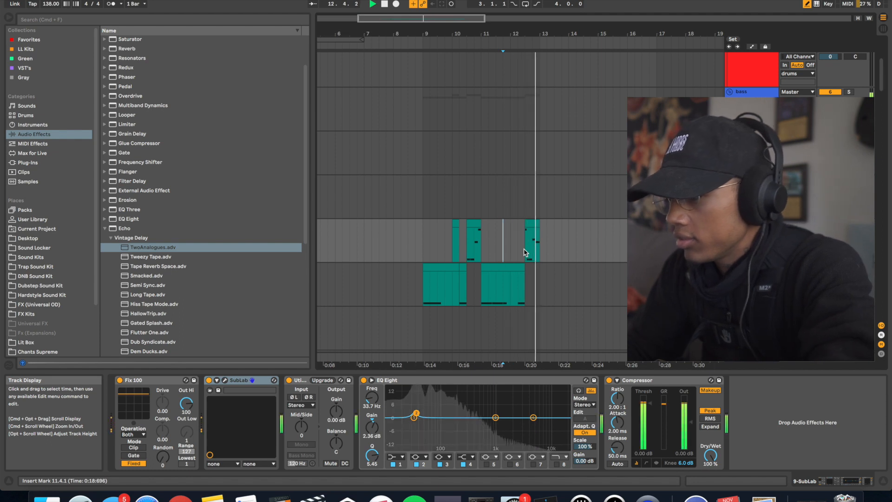
# - Lower the Utility gain on the 10-SubLab track to -2 dB during playback from bar 9, and reopen its SubLab window
pyautogui.click(440, 265)
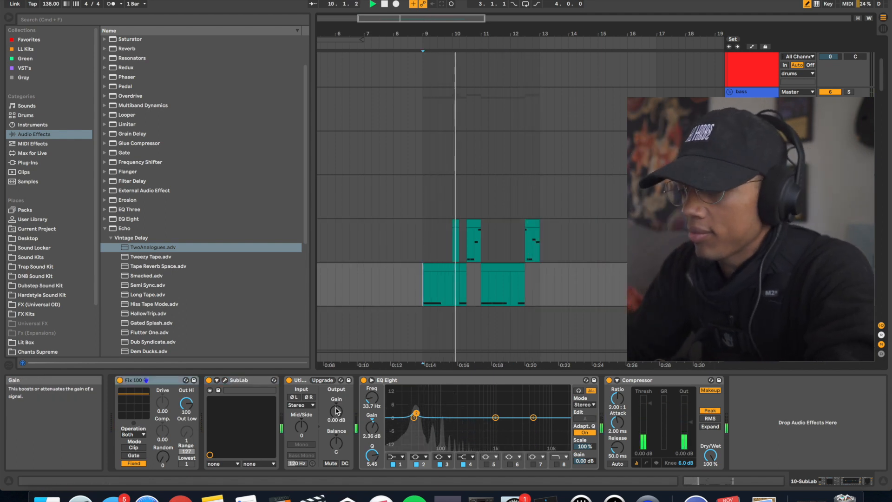
pyautogui.moveTo(337, 410); pyautogui.dragTo(338, 413)
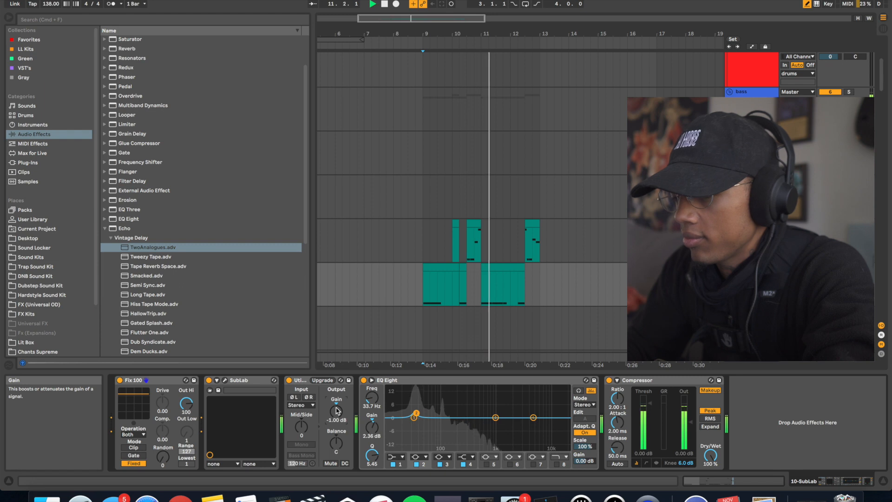
pyautogui.moveTo(338, 411); pyautogui.dragTo(337, 414)
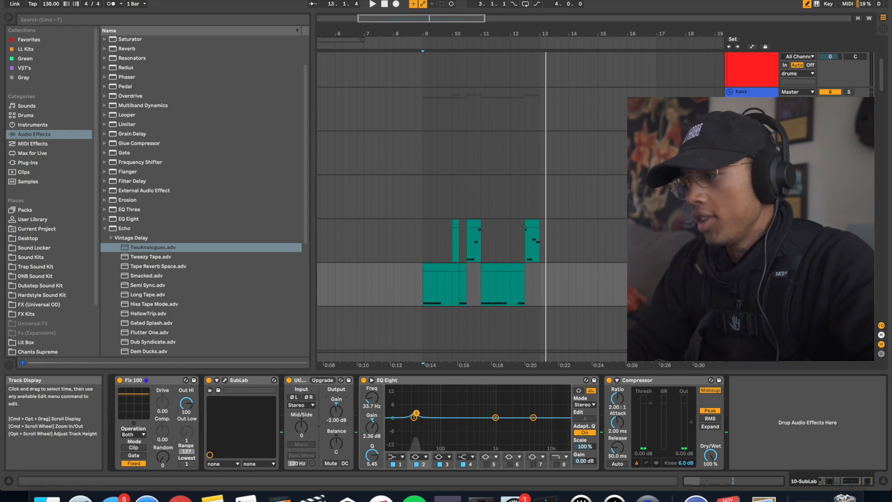
pyautogui.click(225, 380)
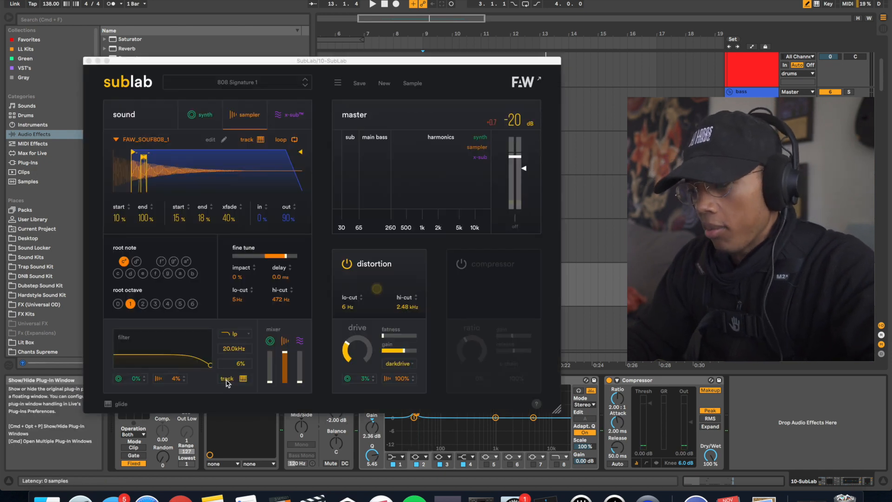